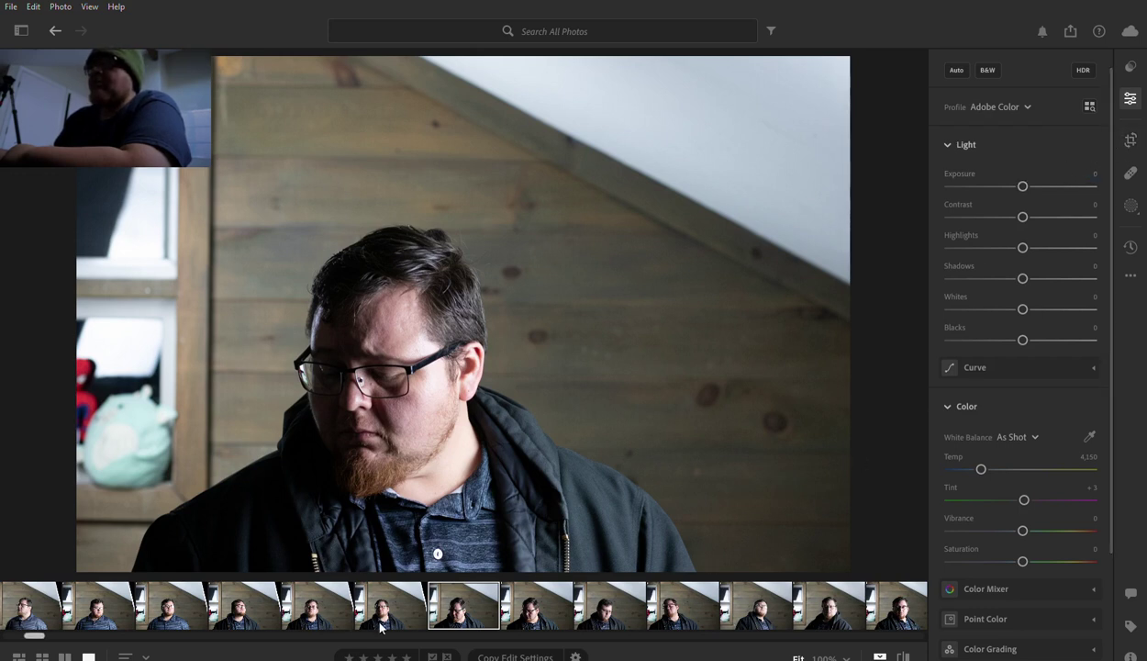
Step through the shoot to the close-up of the bearded man looking down, then open Crop
key("Left")
key("Left")
key("Left")
key("Left")
key("Left")
key("Left")
key("Left")
key("Left")
key("Right")
key("Right")
key("Right")
key("Right")
key("Right")
key("Right")
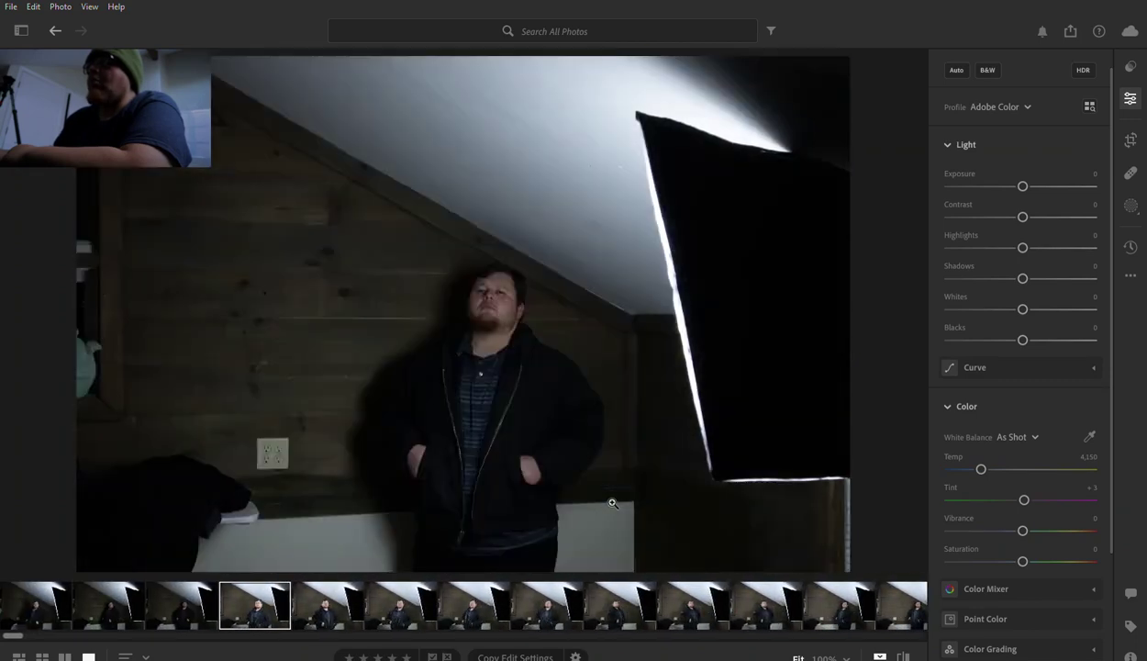
key("Right")
key("Right")
key("Right")
key("Right")
key("Right")
key("Right")
key("Right")
key("Right")
key("Right")
key("Right")
key("Right")
key("Right")
key("Right")
key("Right")
key("Right")
key("Right")
key("Right")
key("Right")
key("Right")
key("Right")
key("Right")
key("Right")
key("Right")
key("Right")
key("Right")
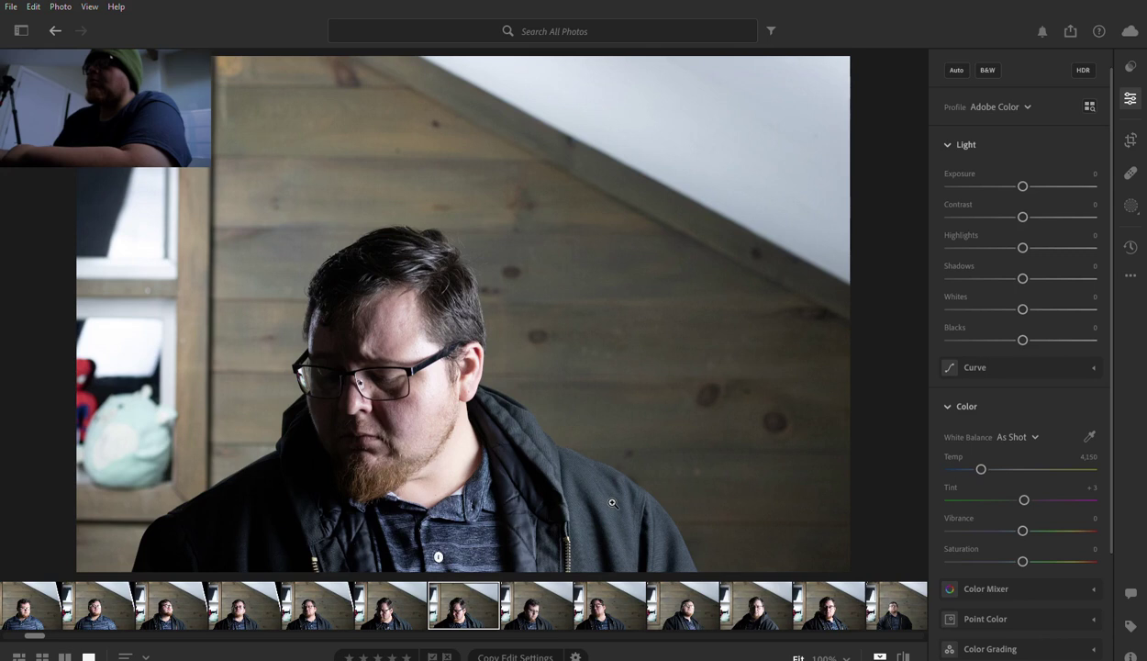
key("Right")
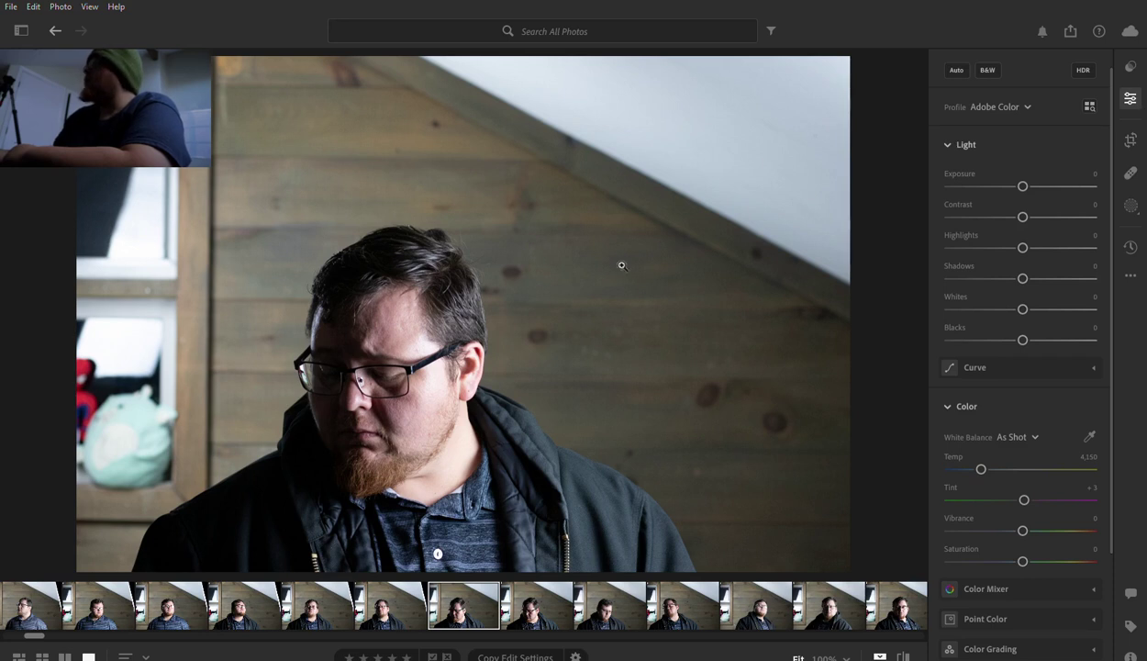
left_click(1132, 137)
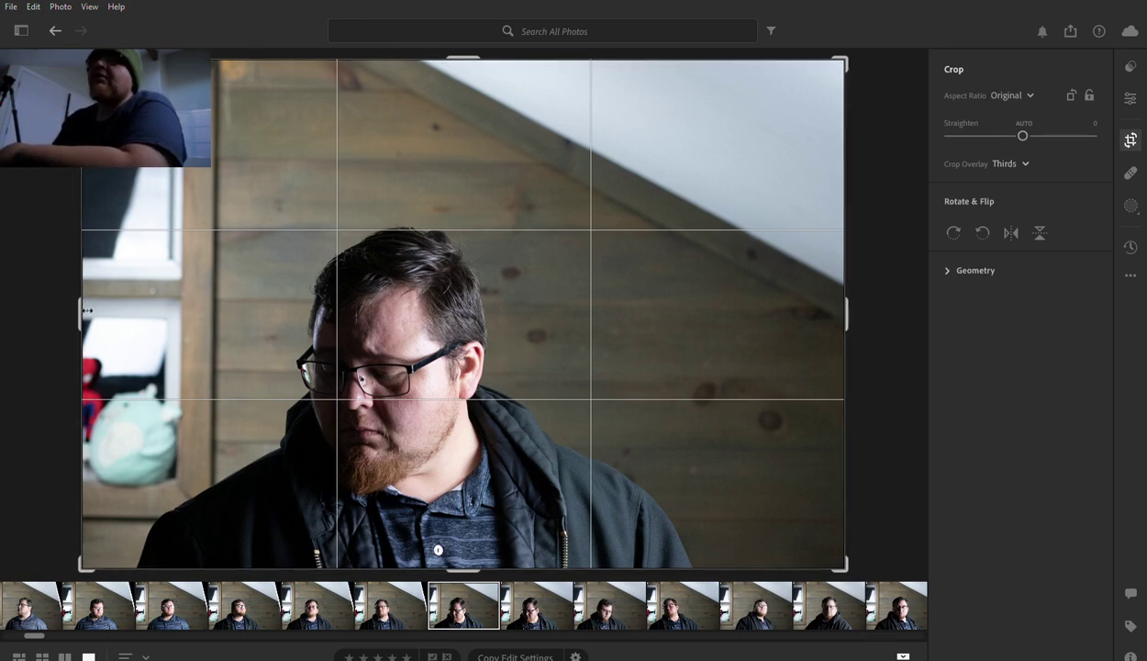
Drag the left, right and top crop edges inward to frame the man tightly
left_click_drag(87, 310, 112, 309)
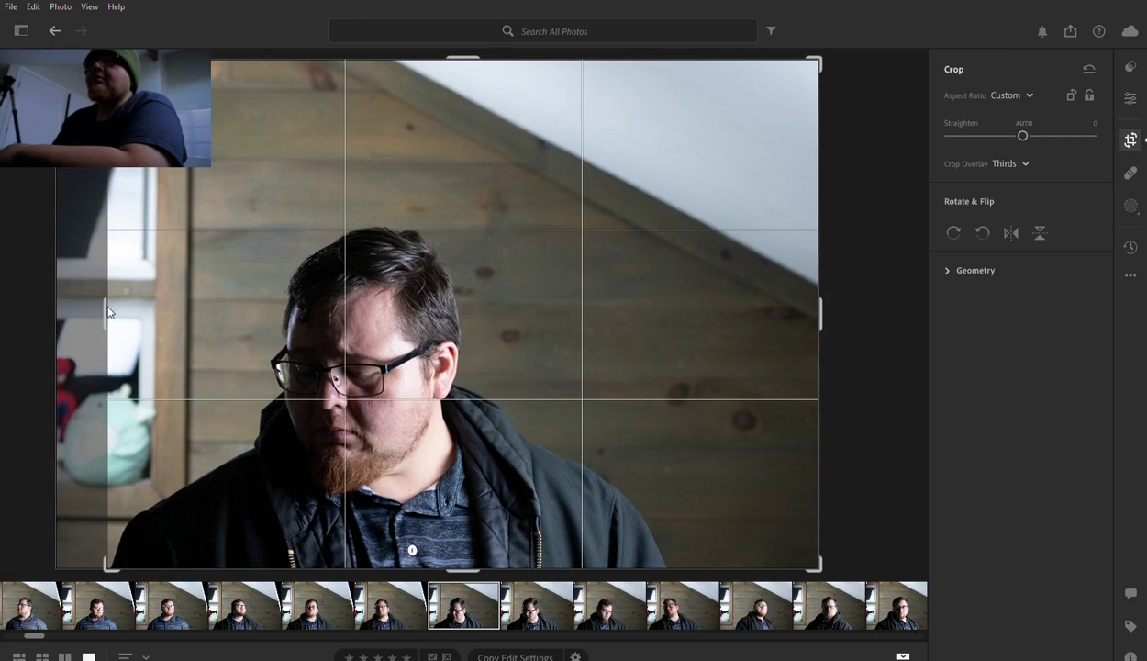
left_click_drag(821, 311, 757, 312)
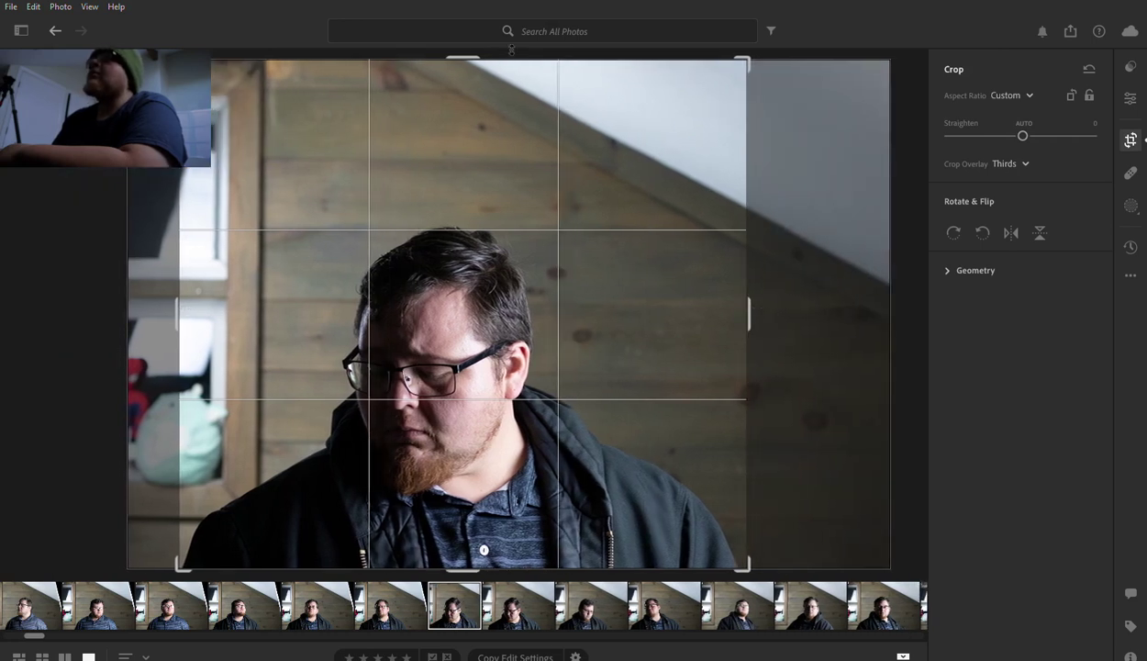
left_click_drag(463, 52, 461, 131)
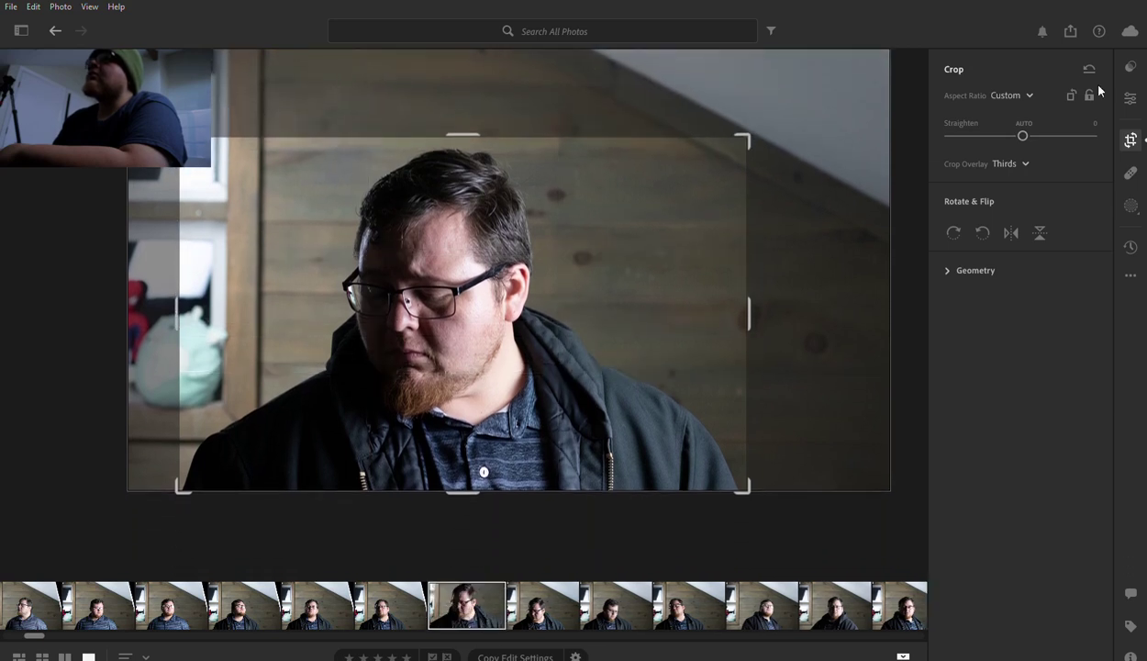
left_click(1131, 91)
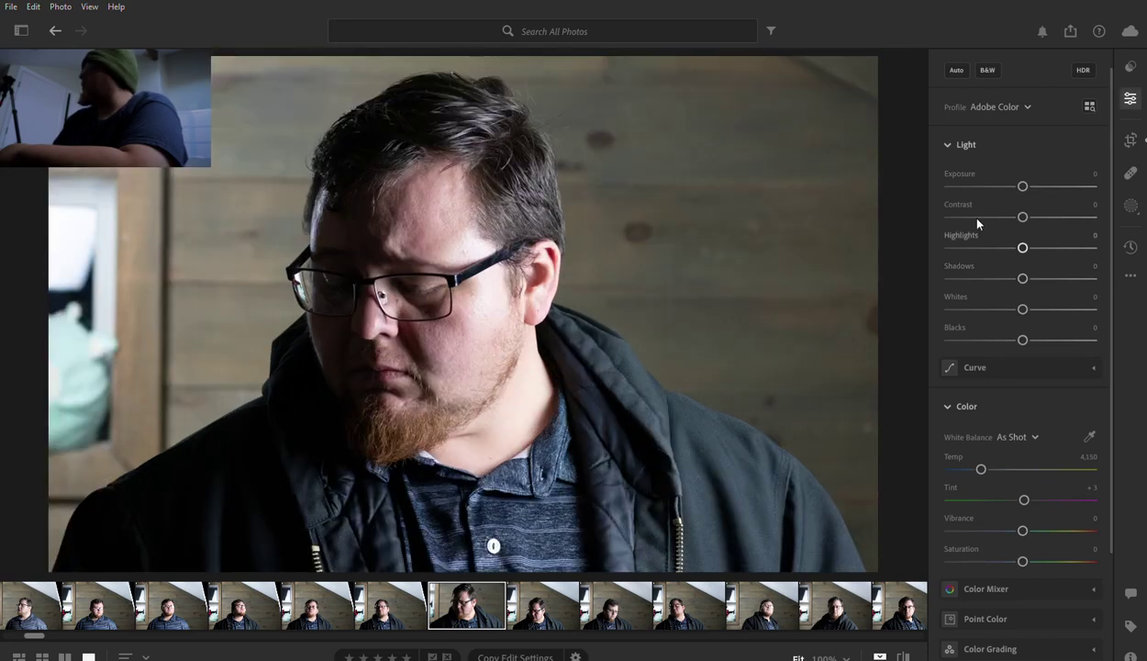
left_click(1130, 95)
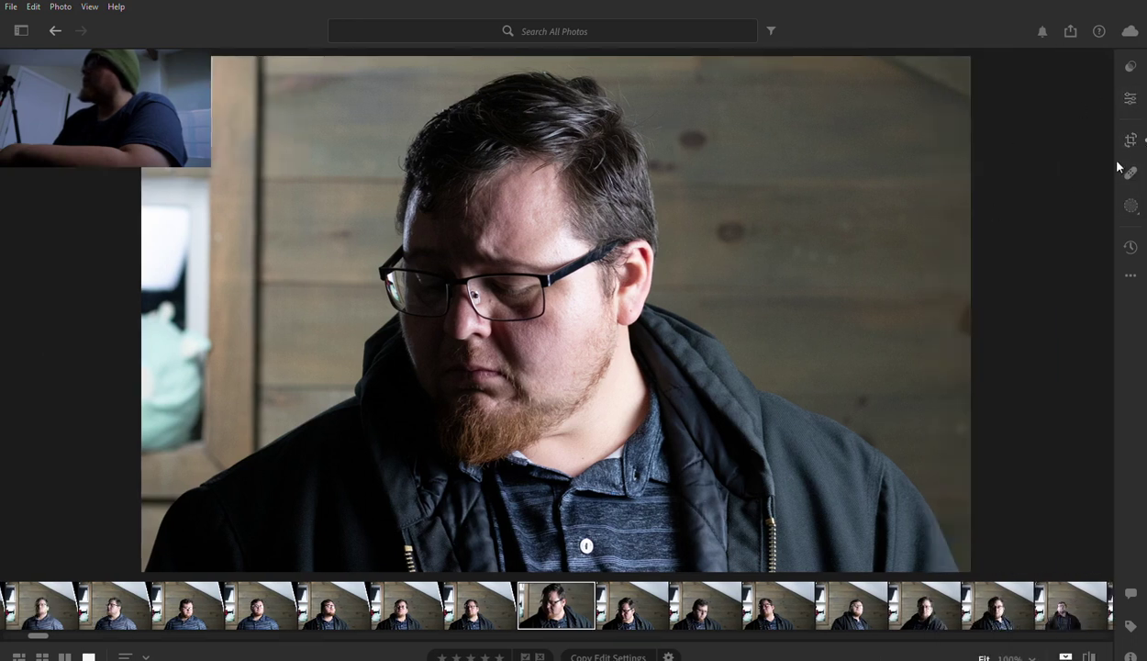
Set Exposure −0.61, Contrast +8, Highlights −3 and Shadows +7, then compare with the original
left_click(1134, 93)
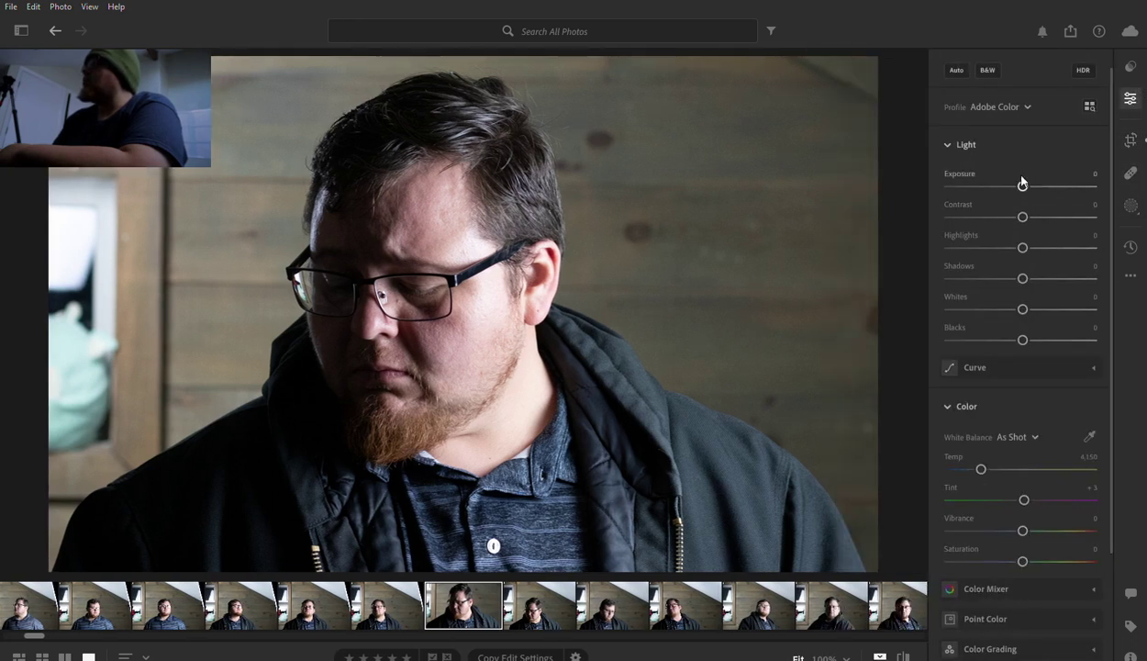
left_click_drag(1023, 184, 1015, 185)
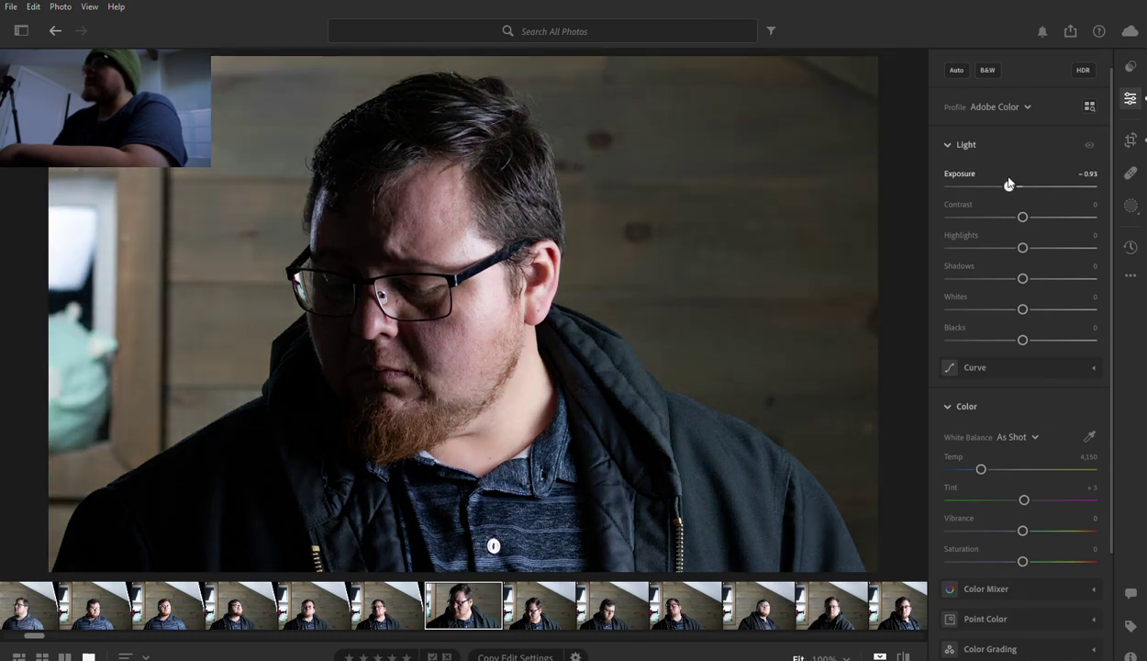
left_click_drag(1008, 184, 1013, 184)
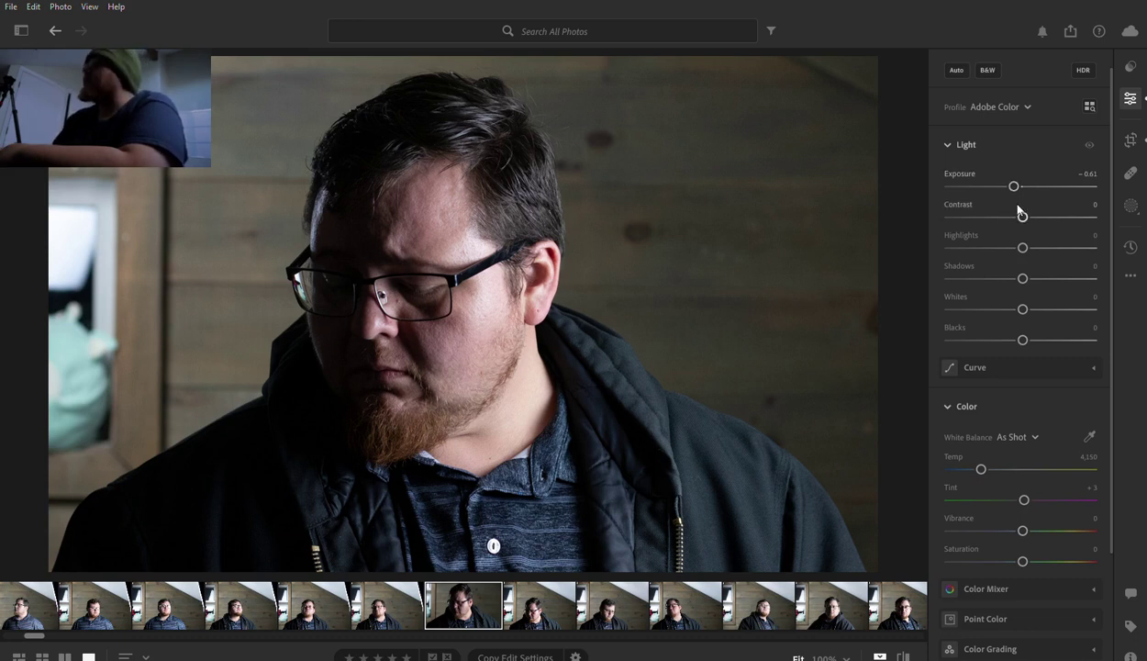
left_click_drag(1022, 214, 1067, 215)
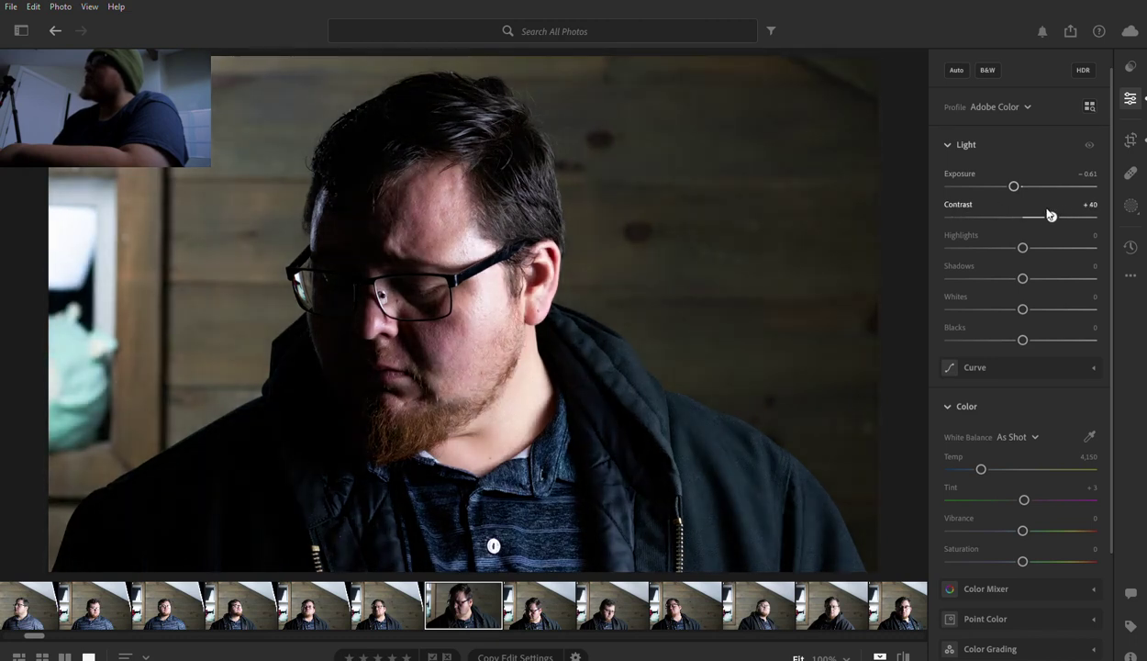
left_click_drag(1045, 215, 1036, 215)
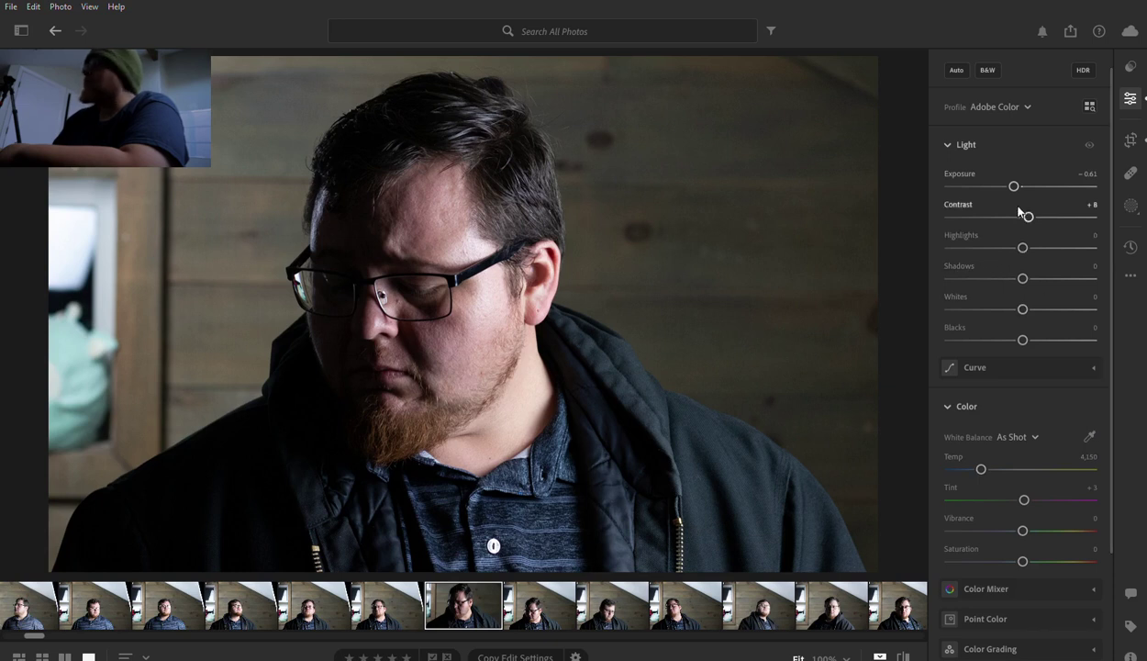
mouse_move(1022, 247)
left_mouse_down()
mouse_move(1010, 241)
mouse_move(1039, 246)
mouse_move(1022, 245)
left_mouse_up()
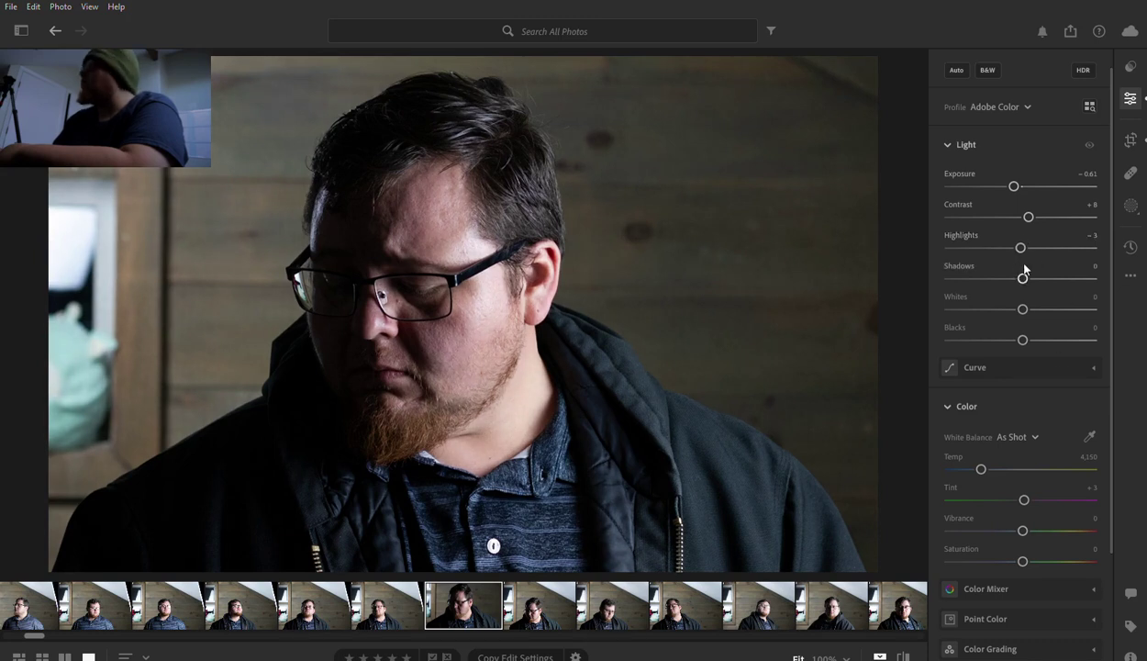
mouse_move(1022, 277)
left_mouse_down()
mouse_move(1008, 277)
mouse_move(1050, 277)
mouse_move(1037, 277)
left_mouse_up()
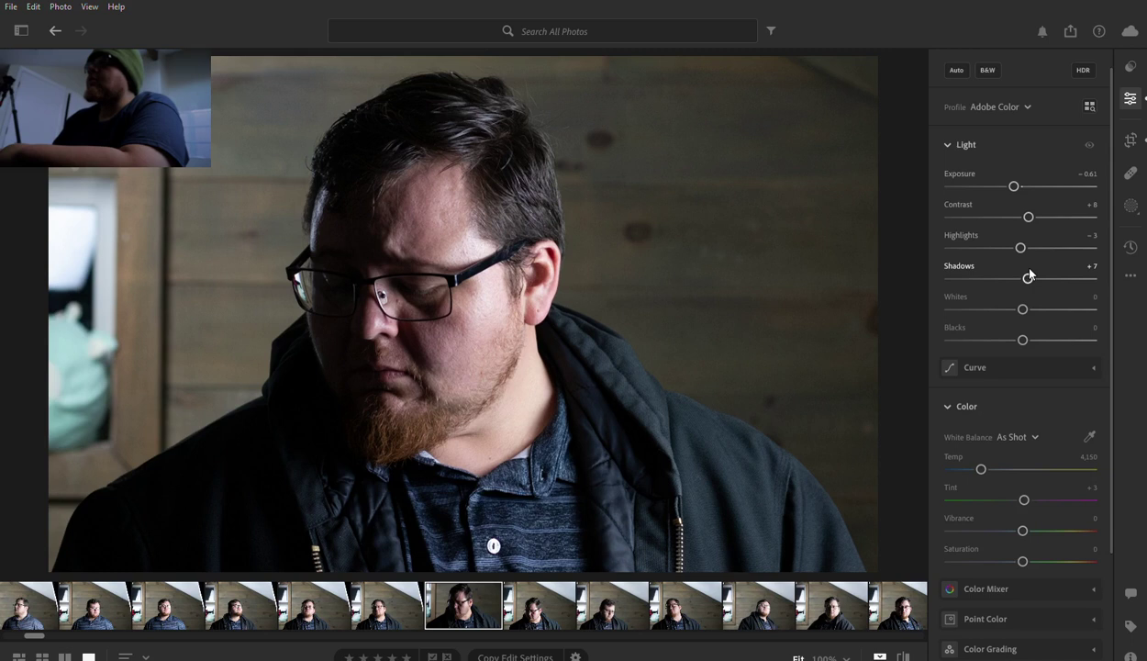
key("backslash")
key("backslash")
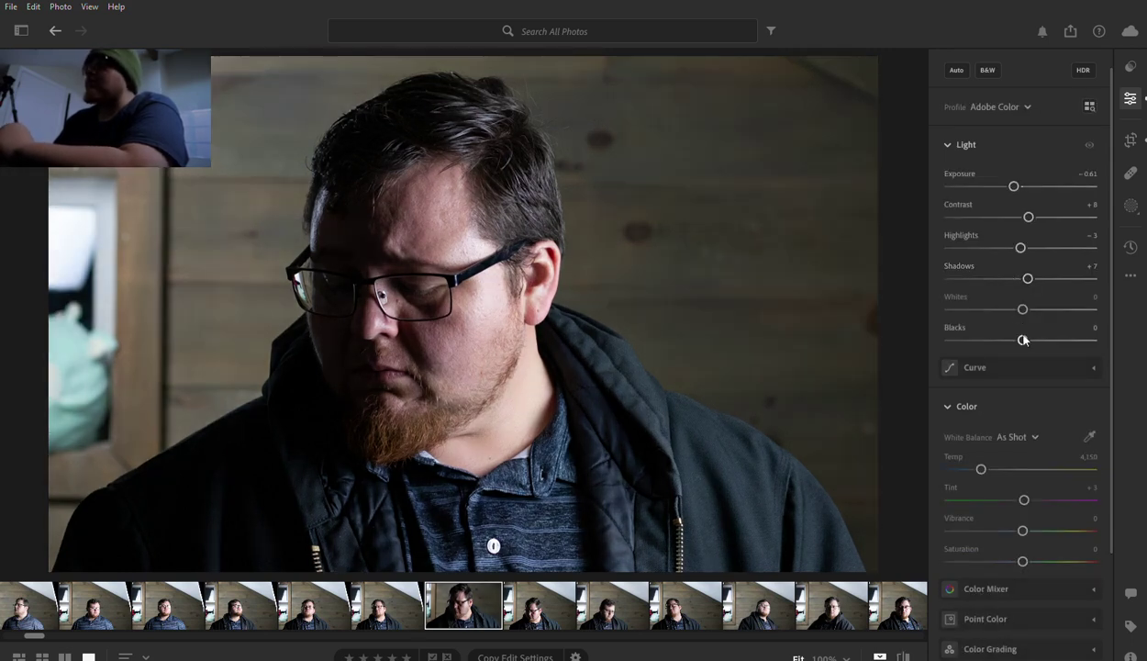
In Color Grading, tint the shadows blue (hue 228, saturation 16)
scroll(1026, 336, "down", 1)
scroll(1026, 336, "down", 3)
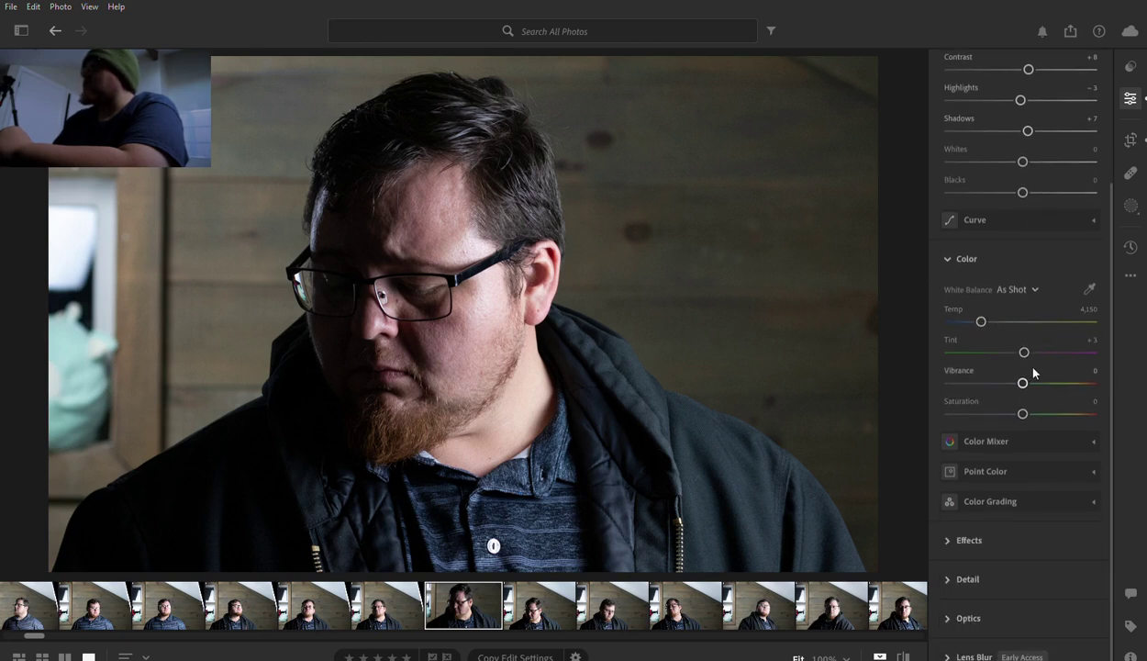
scroll(1004, 414, "down", 1)
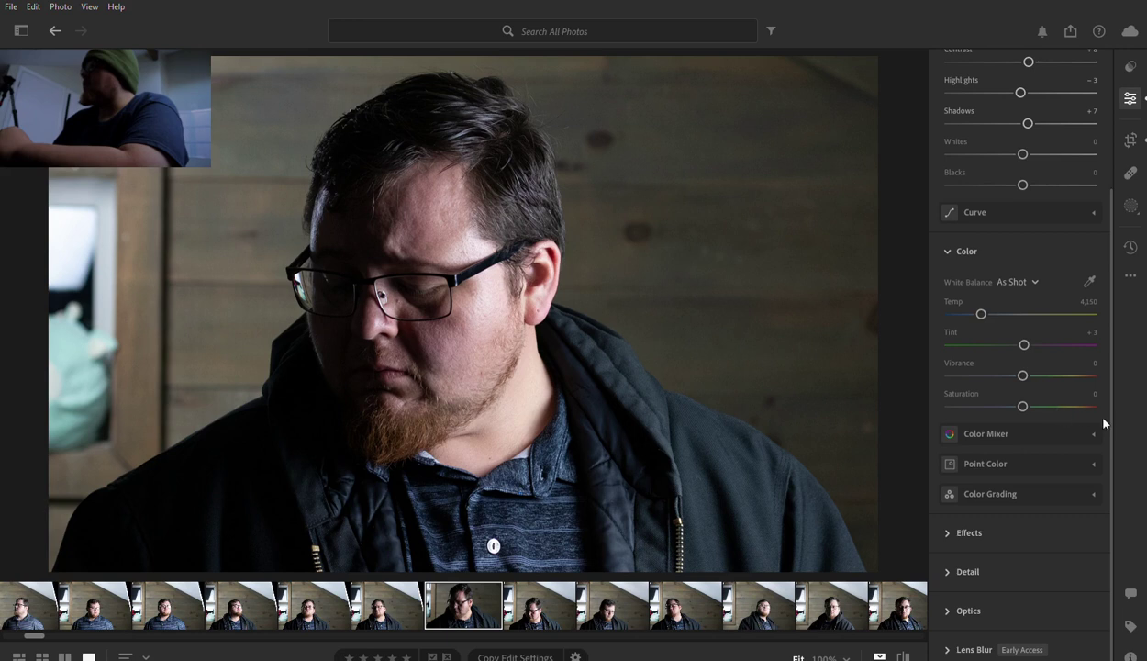
left_click(1085, 487)
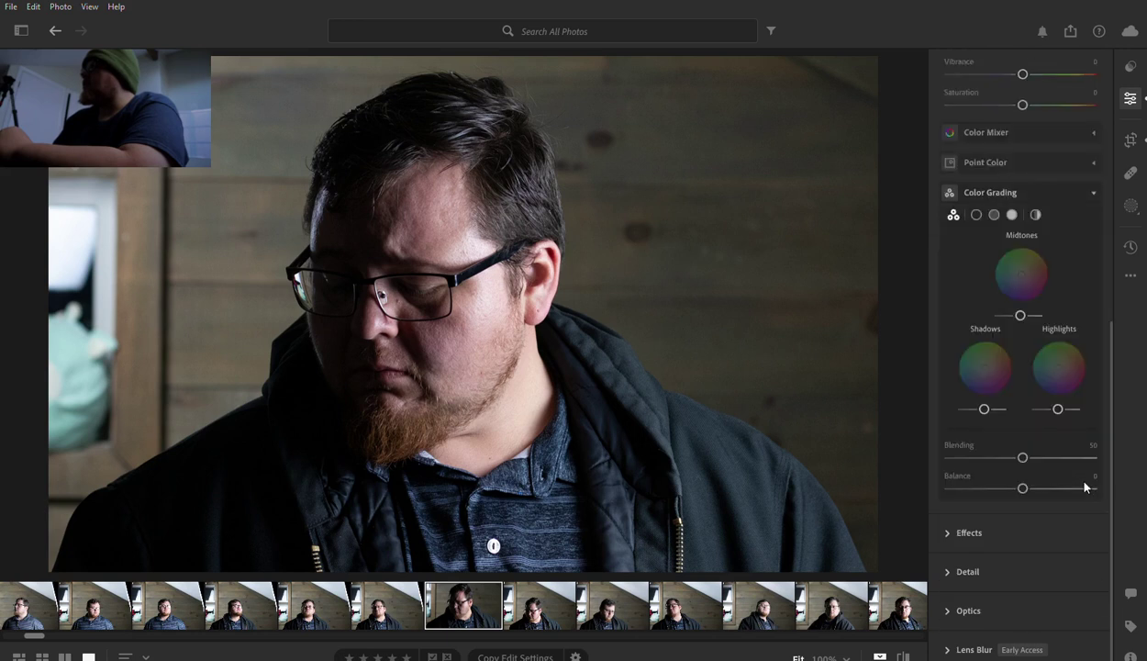
left_click(975, 214)
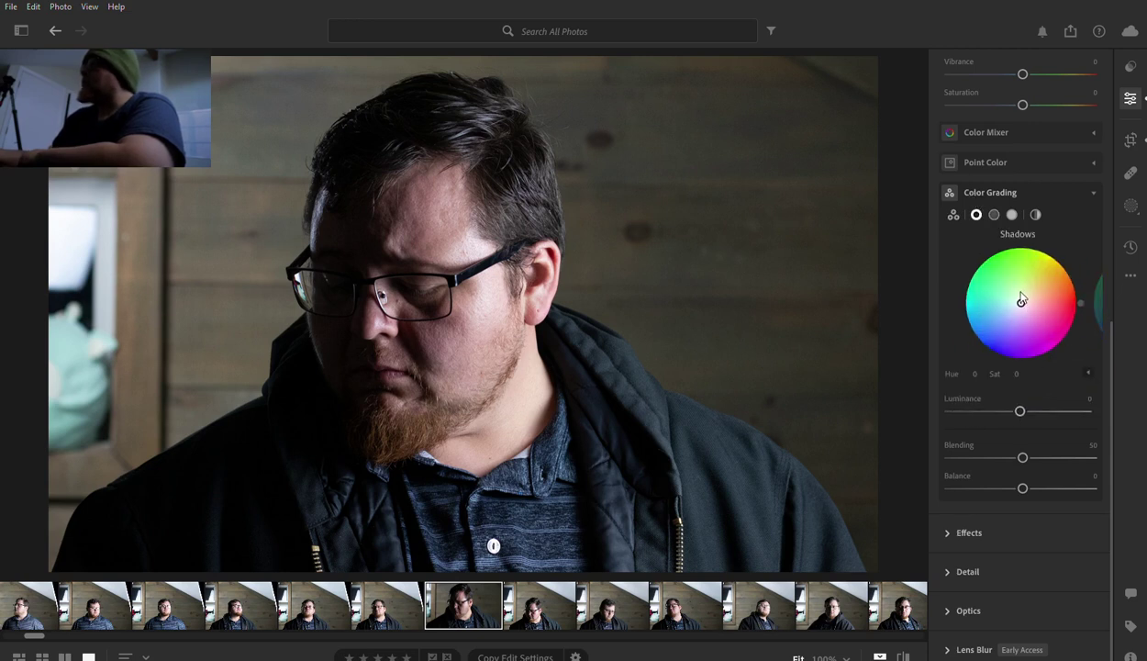
left_click_drag(1021, 299, 1020, 304)
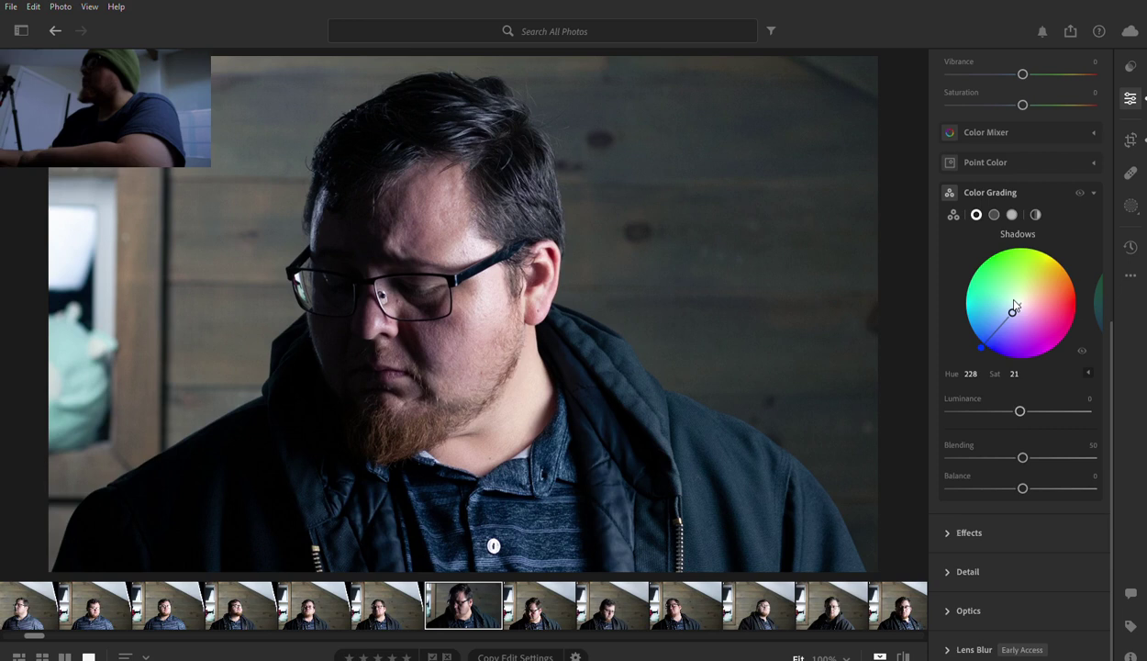
Give the midtones a warm golden tint (hue 46, saturation 36) and preview without grading
left_click(994, 213)
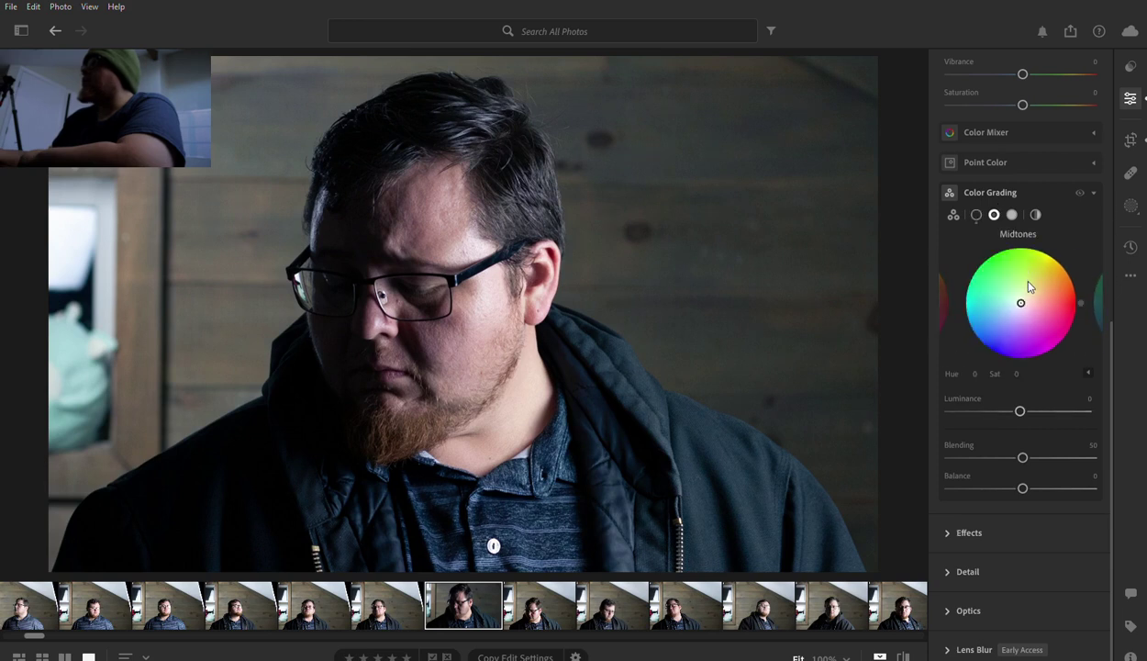
left_click(1030, 287)
left_click_drag(1035, 278, 1035, 275)
left_click_drag(1072, 260, 1067, 256)
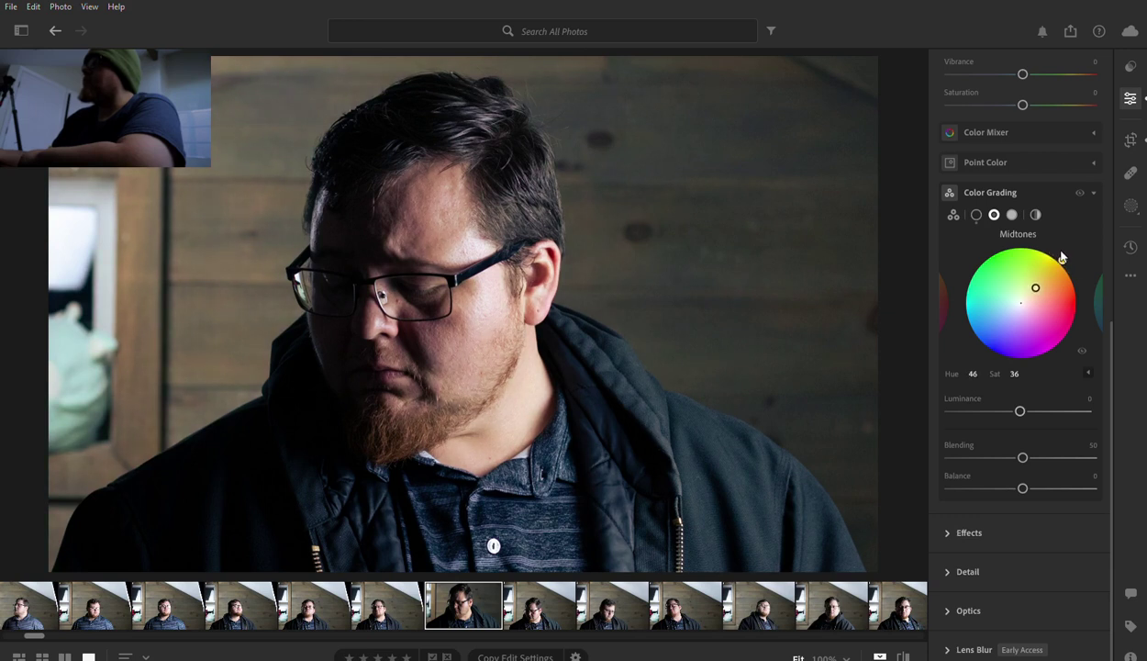
key("backslash")
key("backslash")
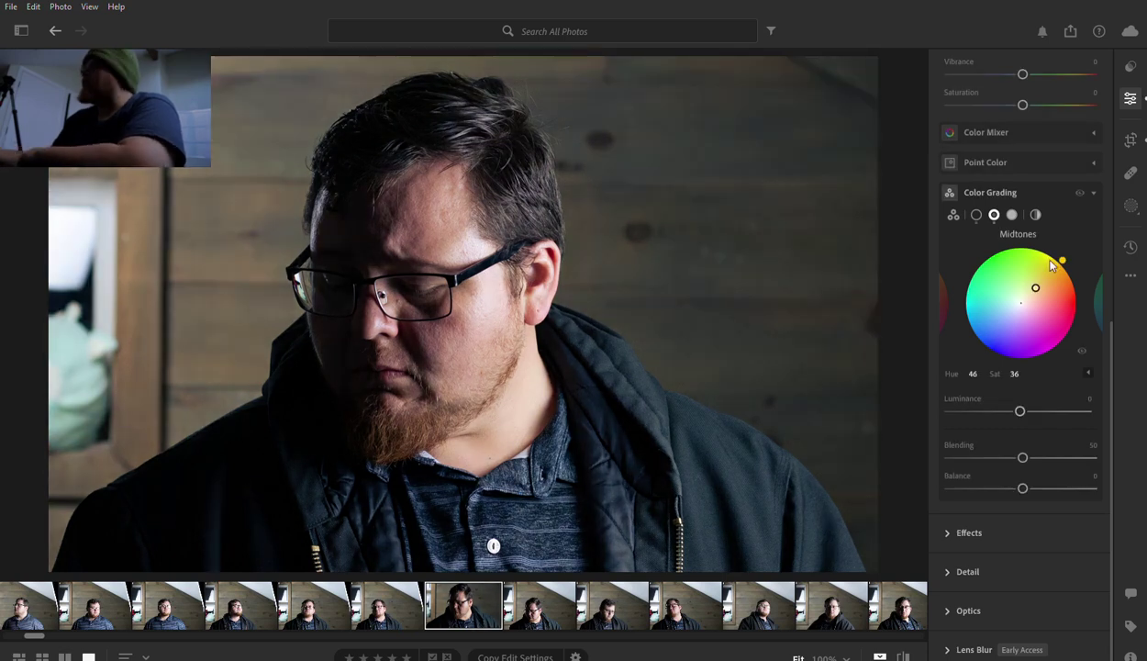
left_click(1011, 215)
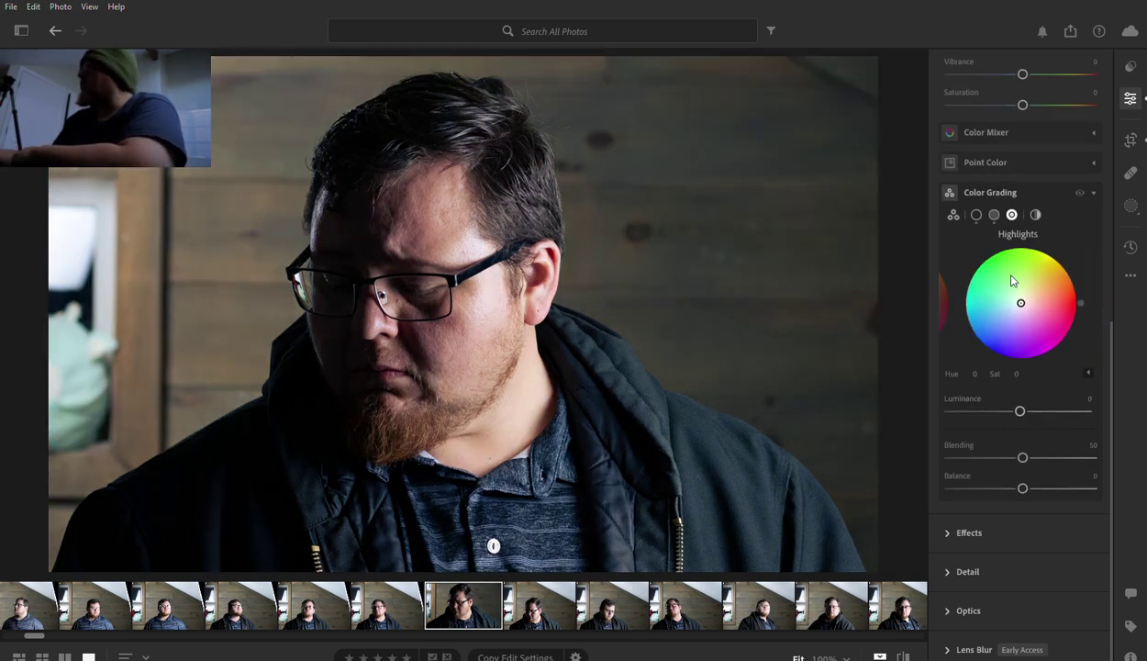
Tint highlights blue (hue 223, saturation 37), keep luminance at zero and lower Blending to 38
left_click_drag(1020, 301, 1004, 316)
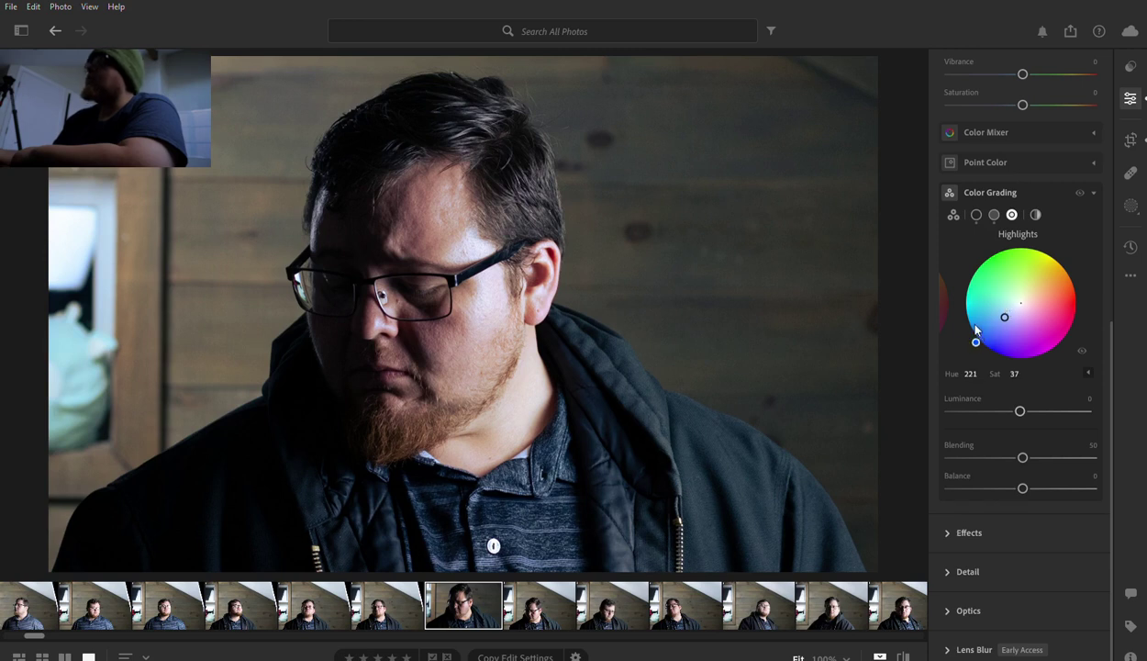
mouse_move(976, 341)
left_mouse_down()
mouse_move(960, 286)
mouse_move(1021, 244)
mouse_move(1059, 257)
mouse_move(1070, 275)
mouse_move(1062, 340)
mouse_move(998, 357)
mouse_move(967, 332)
left_mouse_up()
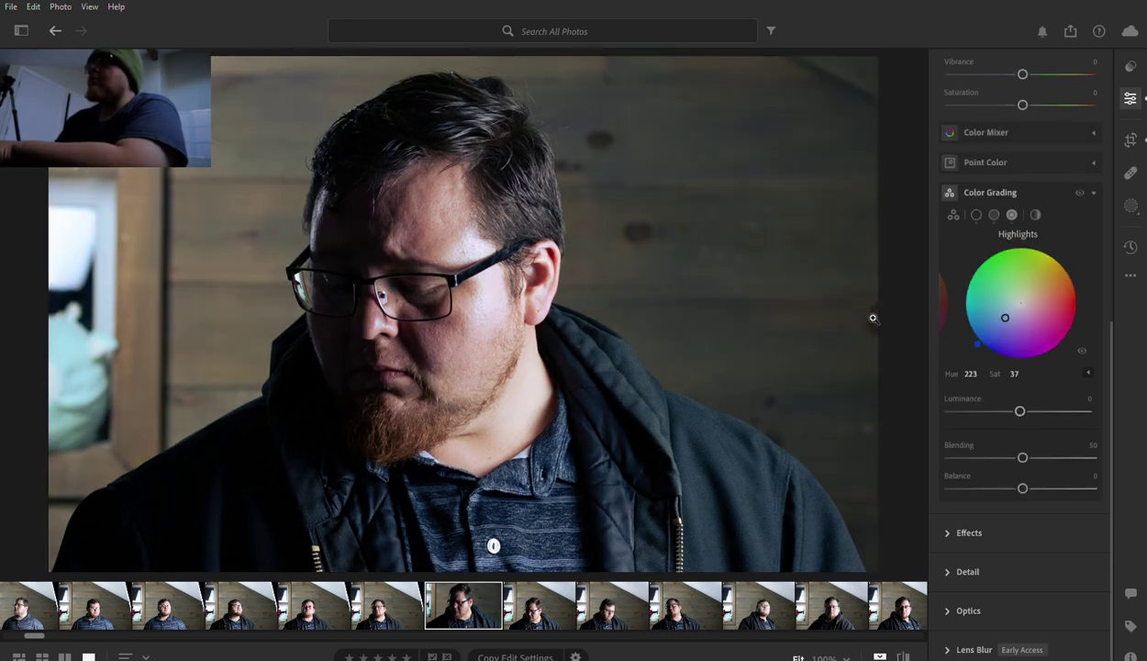
key("backslash")
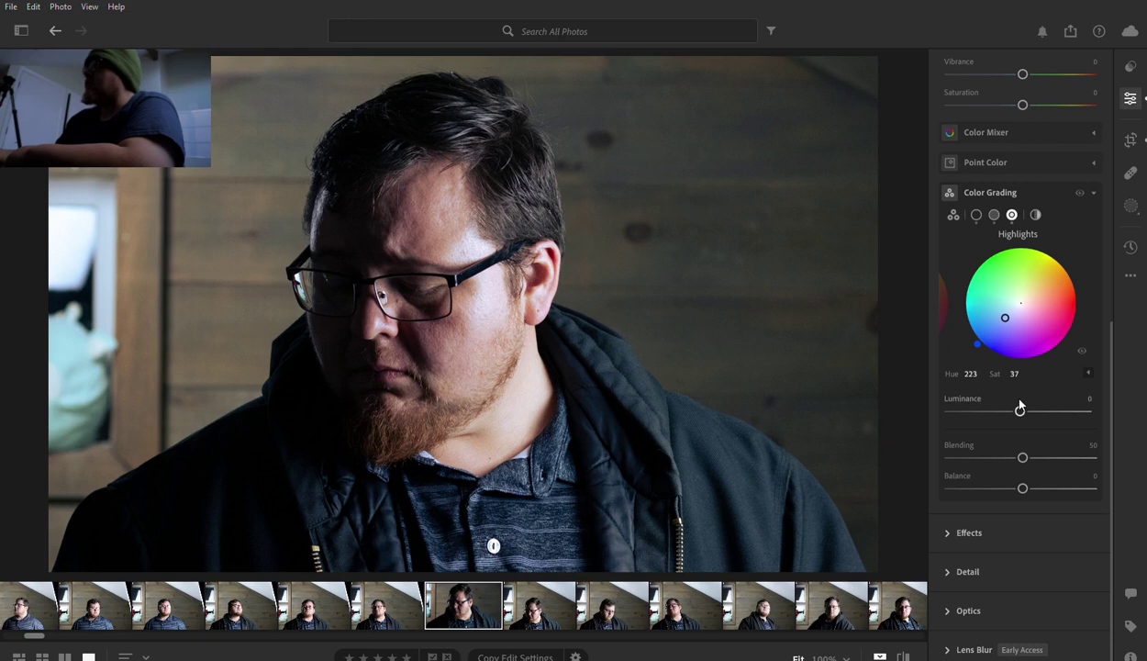
mouse_move(1019, 406)
left_mouse_down()
mouse_move(1092, 391)
mouse_move(1046, 404)
left_mouse_up()
double_click(954, 398)
mouse_move(1022, 456)
left_mouse_down()
mouse_move(1080, 452)
mouse_move(948, 456)
mouse_move(1075, 454)
mouse_move(968, 456)
mouse_move(1005, 457)
left_mouse_up()
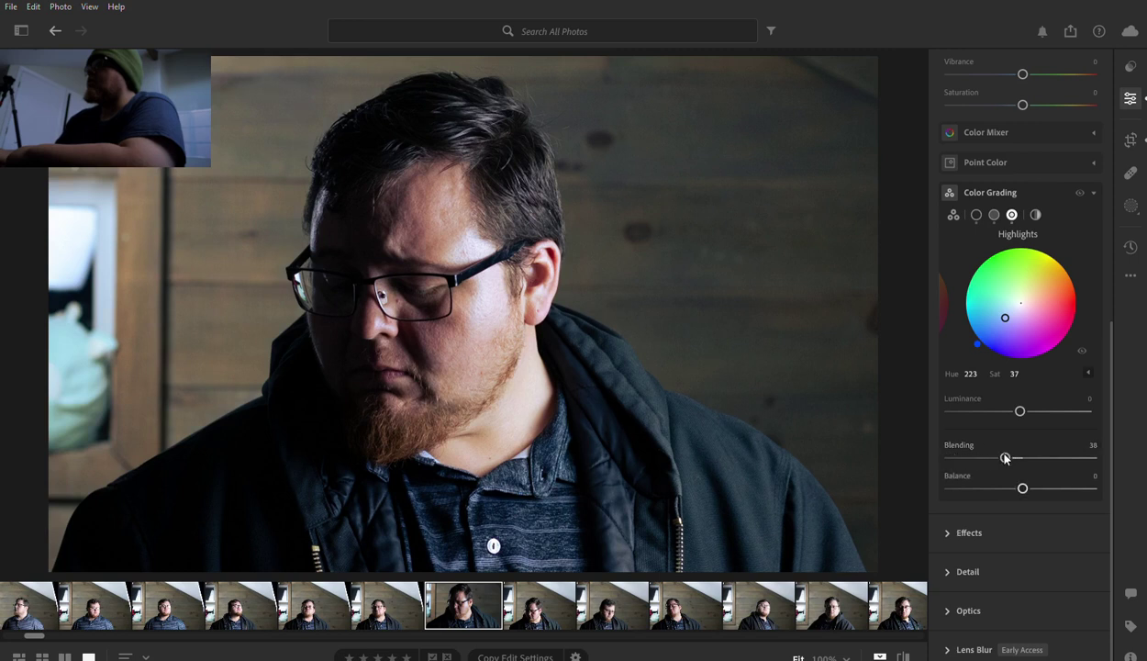
left_click(949, 525)
Add a Subject mask that selects the man and show its overlay
left_click(949, 571)
scroll(1055, 248, "up", 3)
scroll(1055, 248, "up", 8)
scroll(1055, 247, "up", 4)
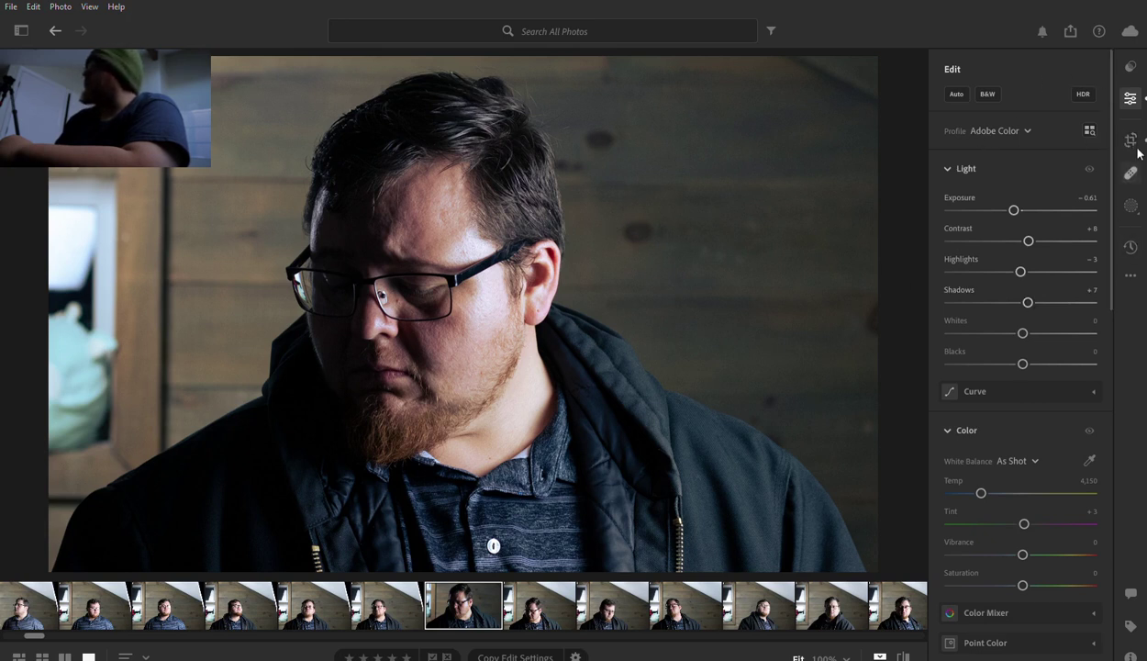
left_click(1131, 204)
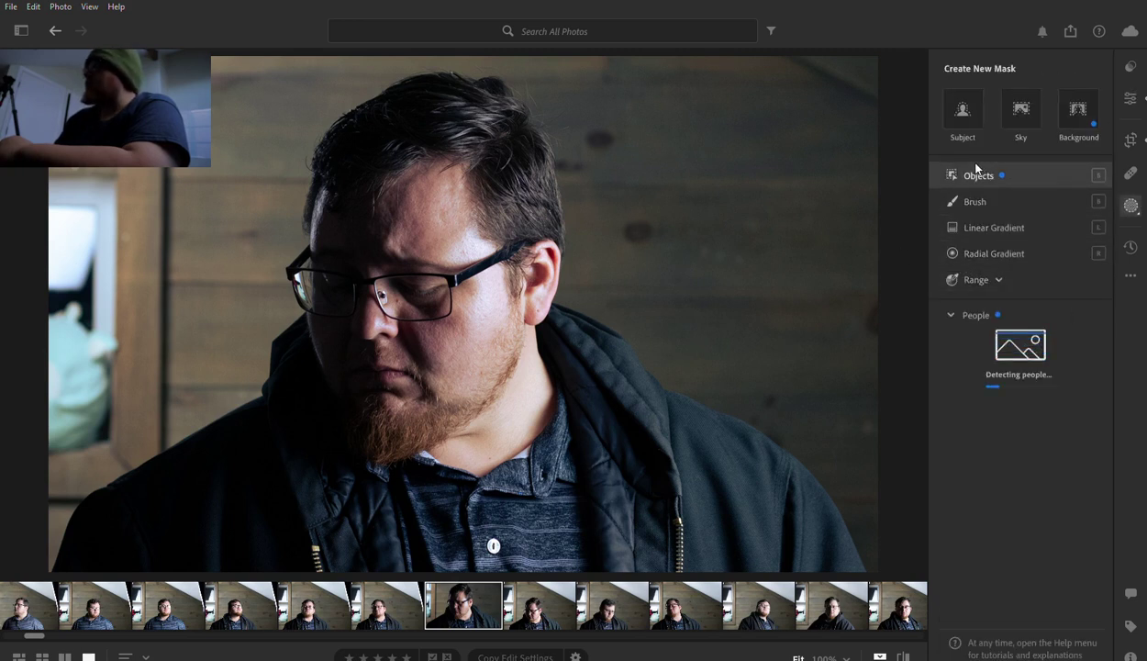
left_click(958, 101)
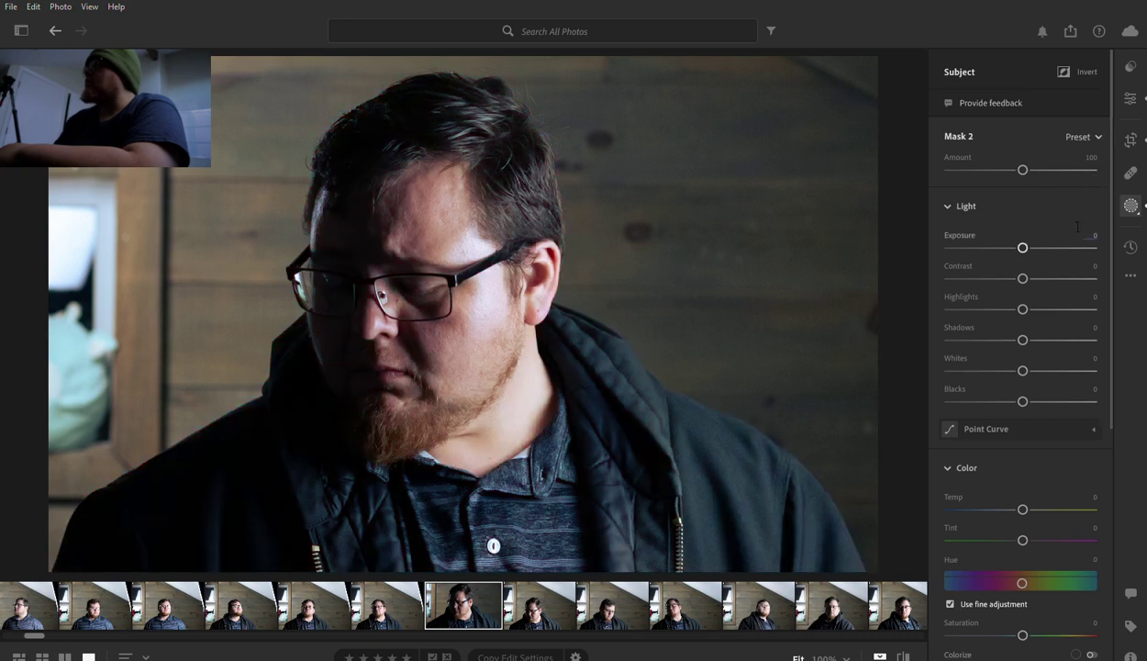
left_click(1060, 71)
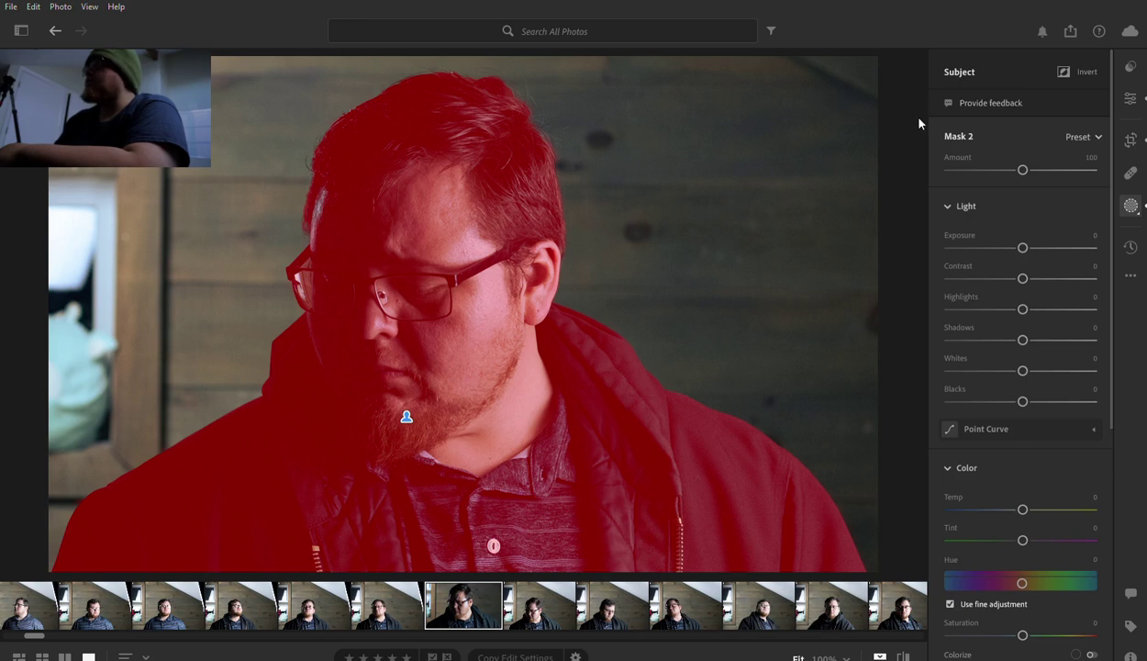
Invert the subject mask so it covers the background
left_click(1074, 72)
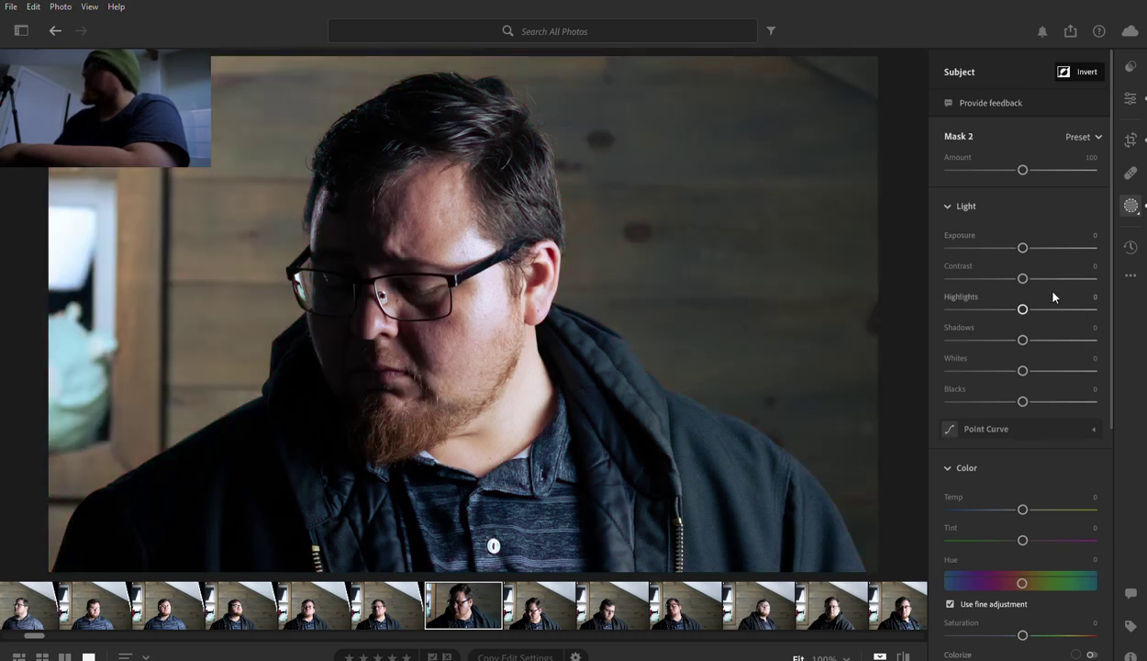
scroll(1055, 289, "down", 5)
scroll(1054, 293, "down", 3)
scroll(1054, 296, "down", 1)
scroll(1054, 296, "up", 2)
scroll(1054, 296, "up", 1)
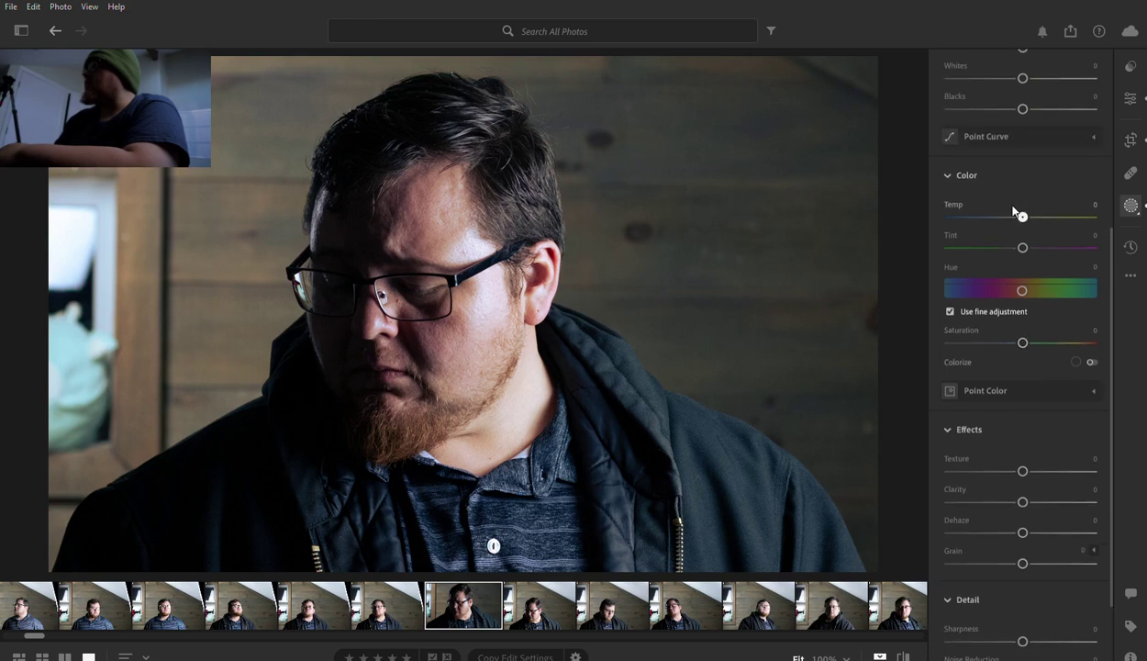
Cool the masked area to temperature −9 and pull its Texture fully down
mouse_move(1015, 214)
left_mouse_down()
mouse_move(1002, 216)
mouse_move(1016, 213)
left_mouse_up()
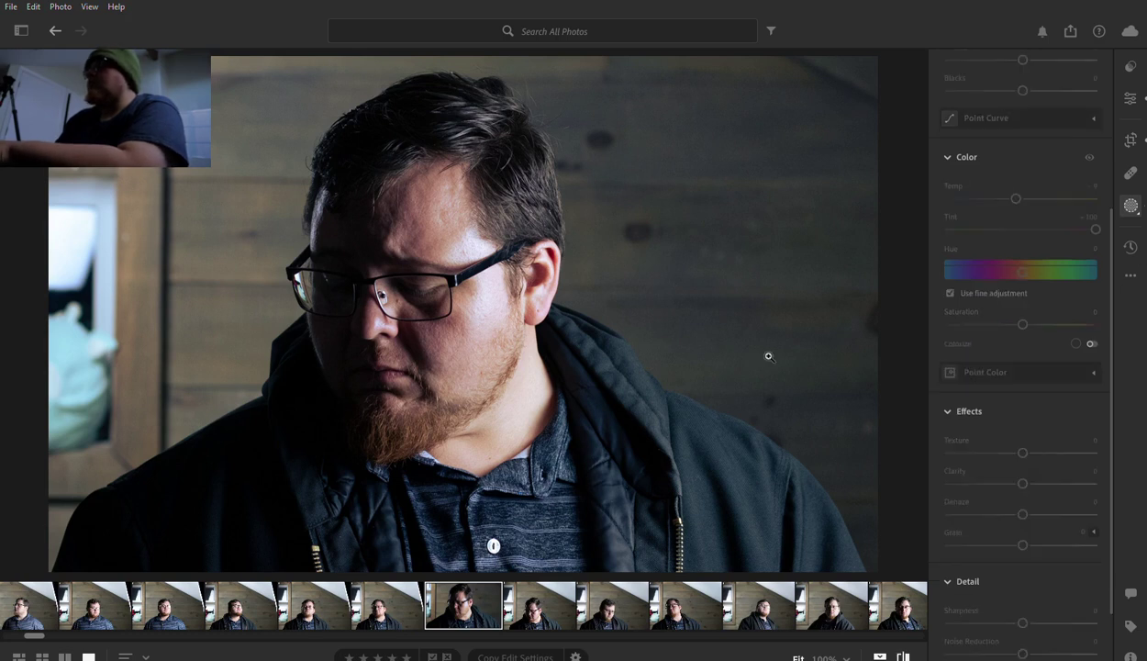
key("backslash")
key("backslash")
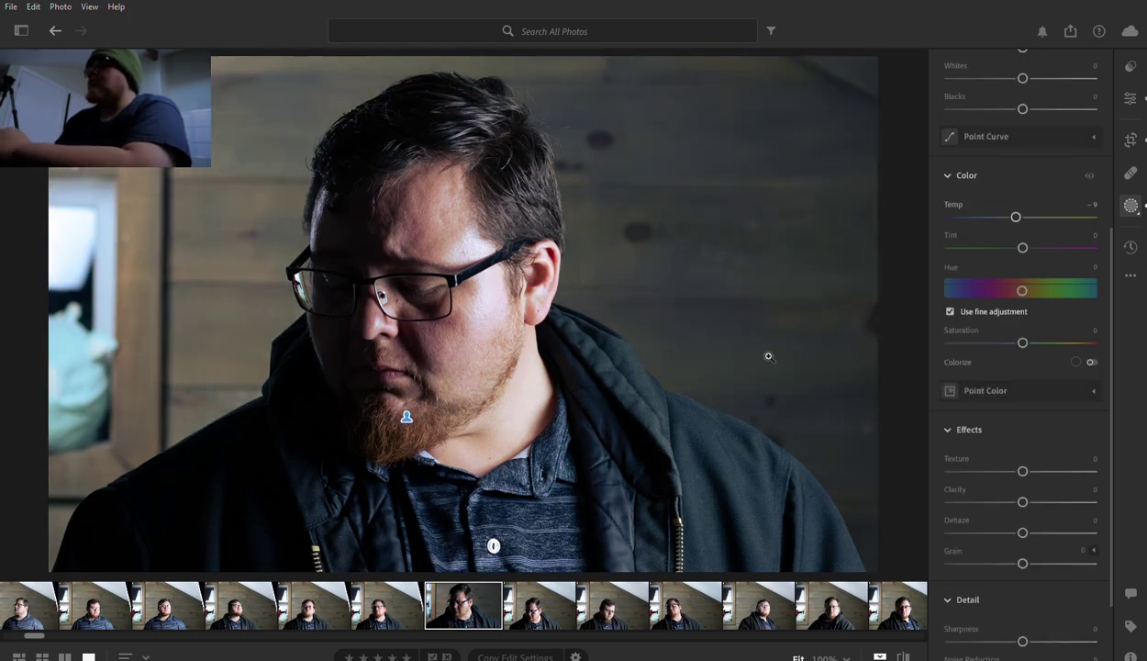
scroll(1021, 371, "down", 3)
mouse_move(1023, 357)
left_mouse_down()
mouse_move(1122, 362)
mouse_move(934, 357)
left_mouse_up()
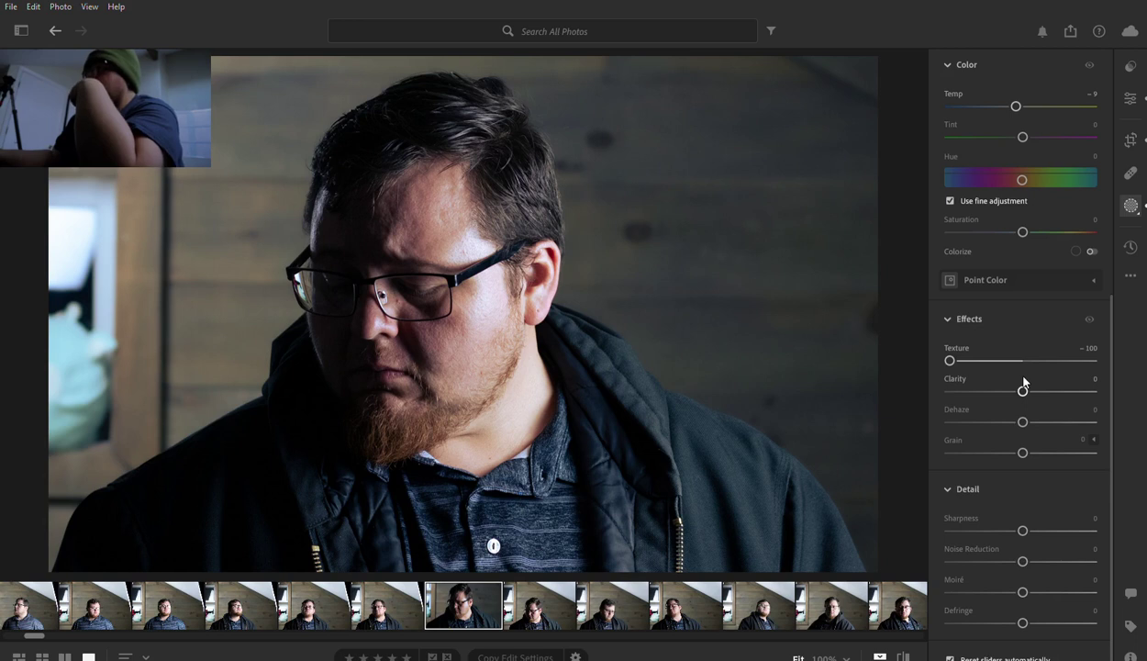
left_click_drag(1023, 388, 929, 390)
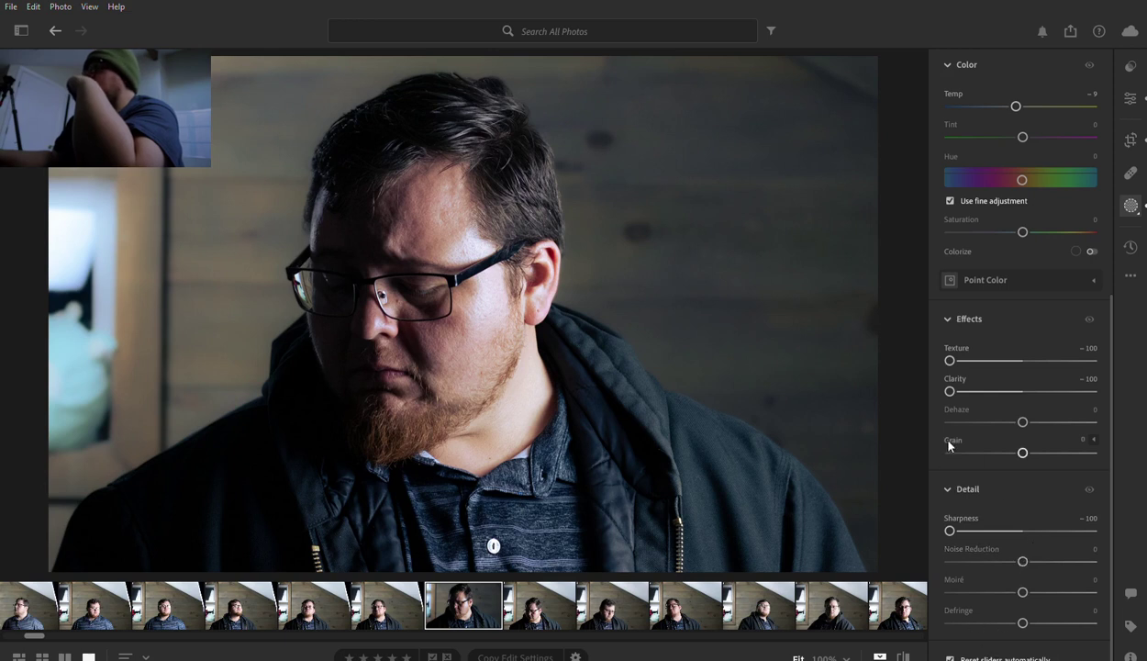
scroll(975, 500, "up", 1)
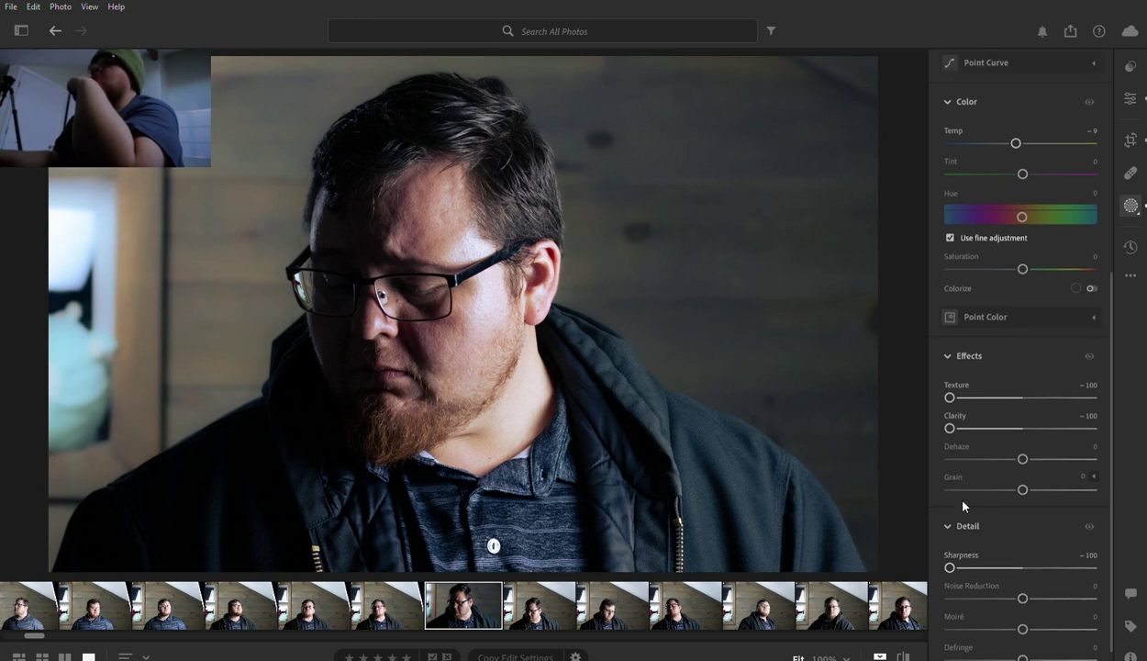
key("backslash")
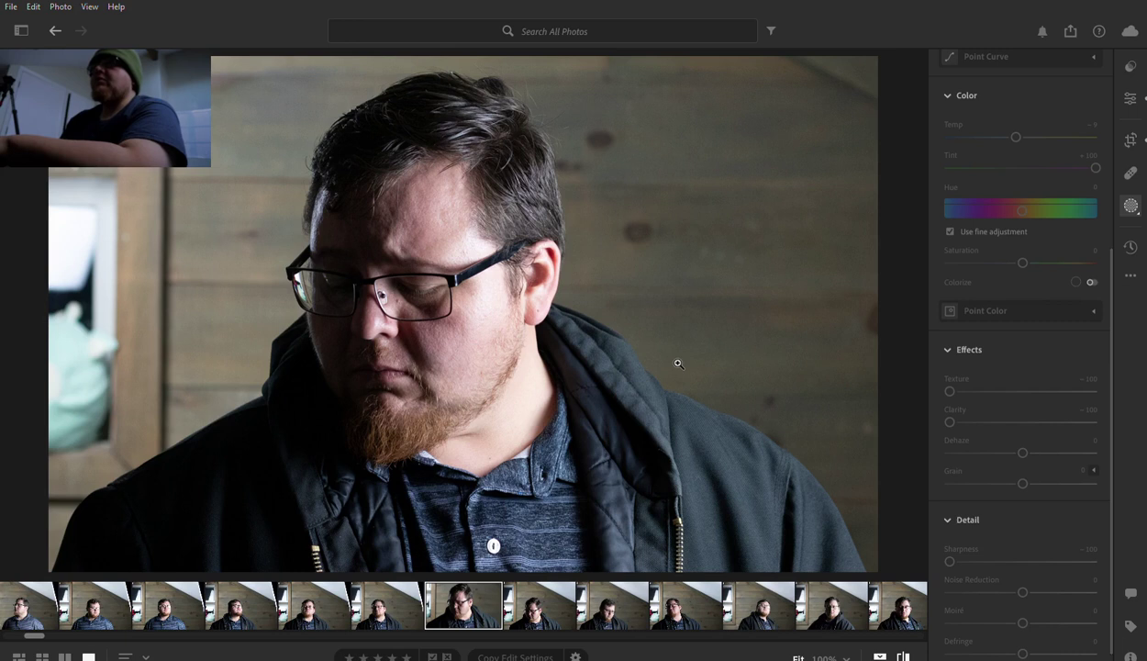
key("backslash")
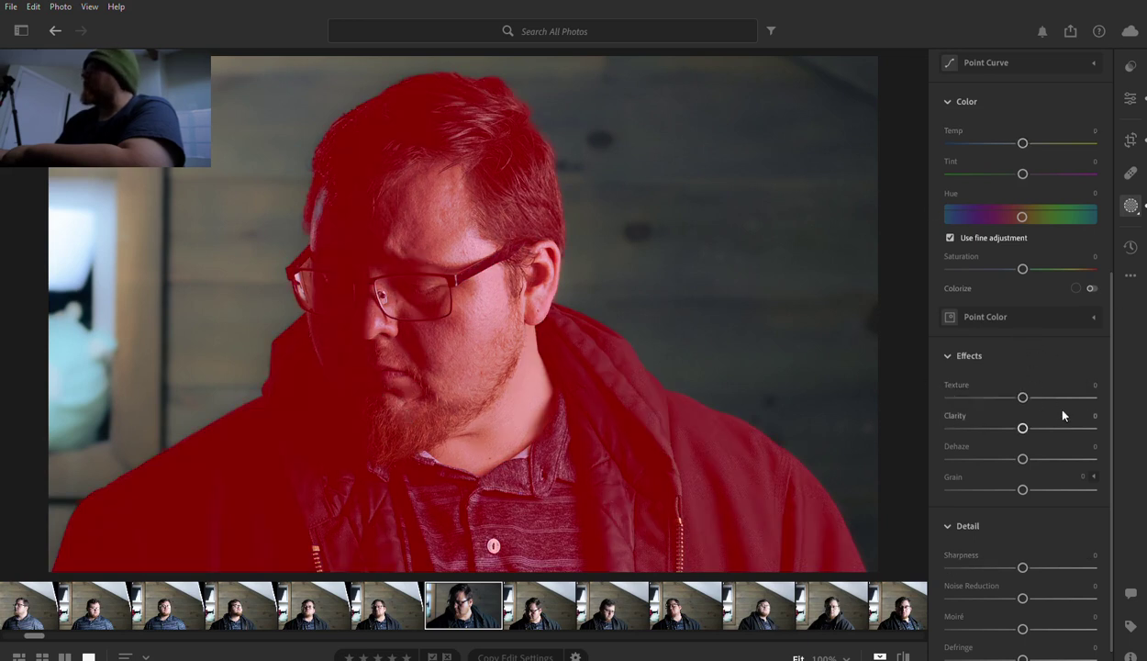
scroll(1032, 367, "up", 2)
scroll(1025, 315, "up", 4)
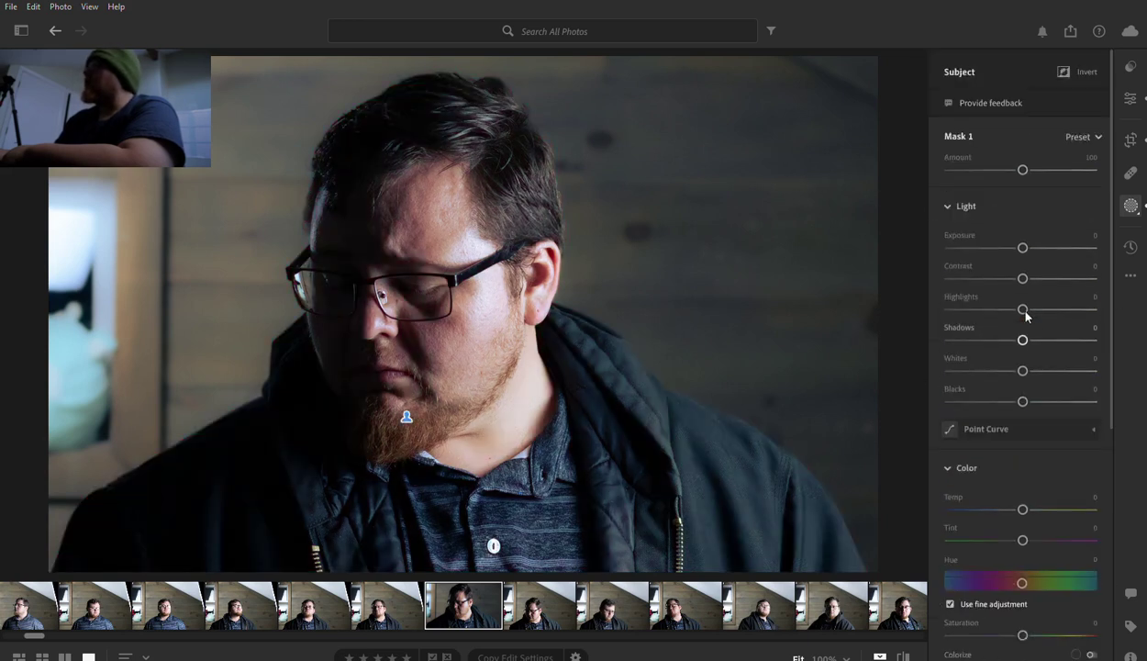
scroll(1027, 449, "down", 3)
scroll(1026, 500, "down", 2)
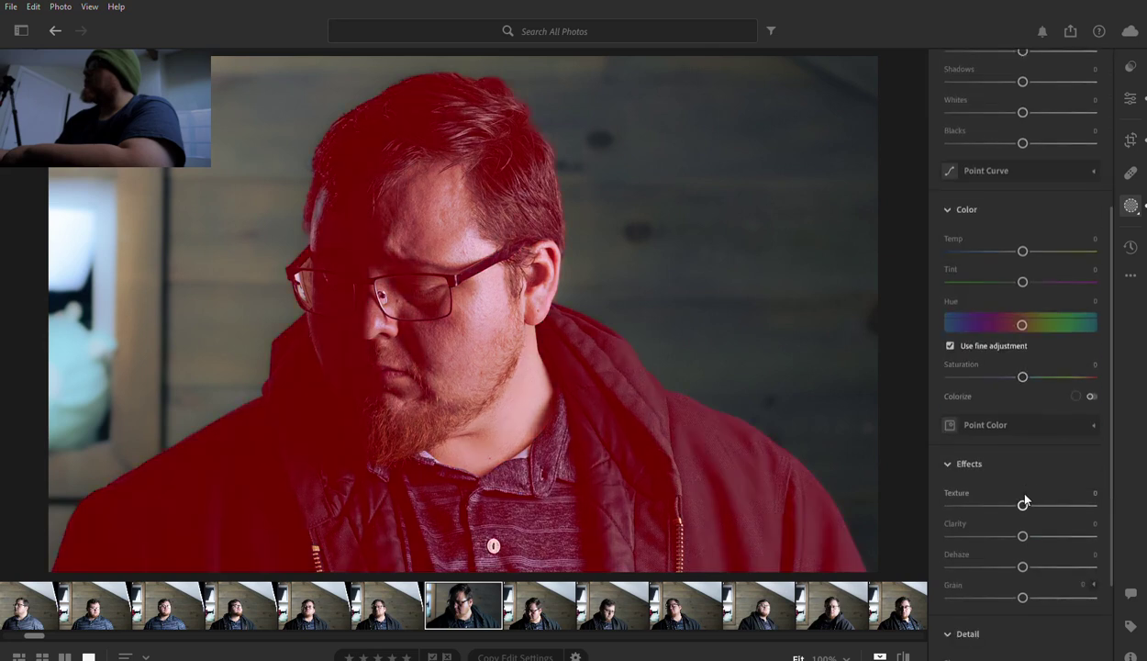
left_click(1097, 504)
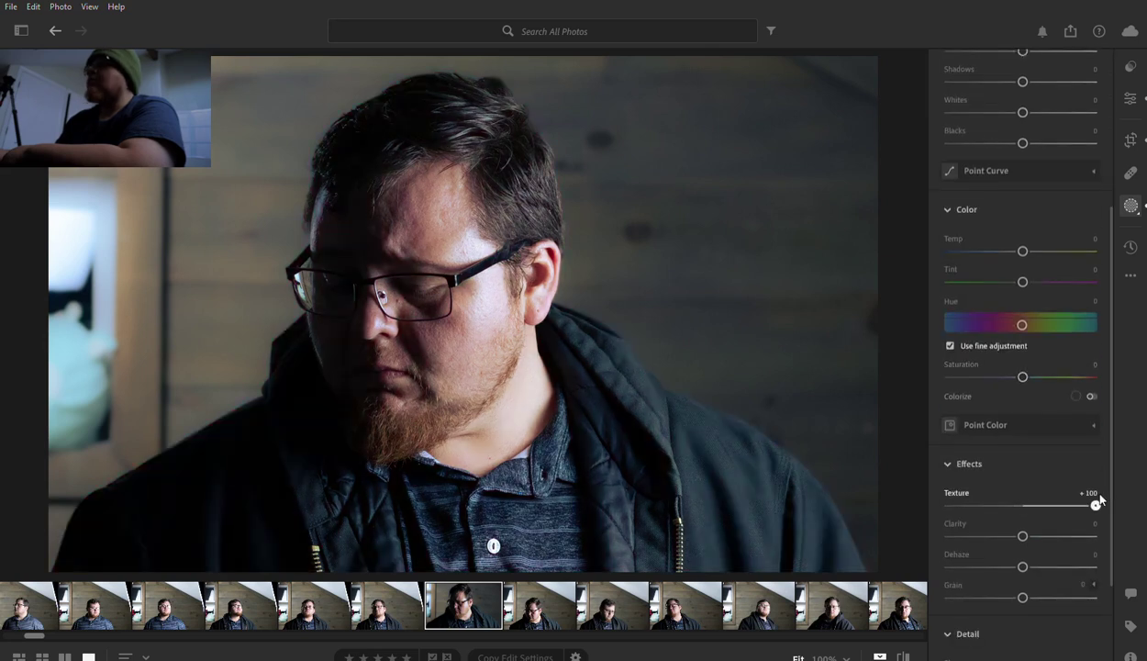
double_click(958, 488)
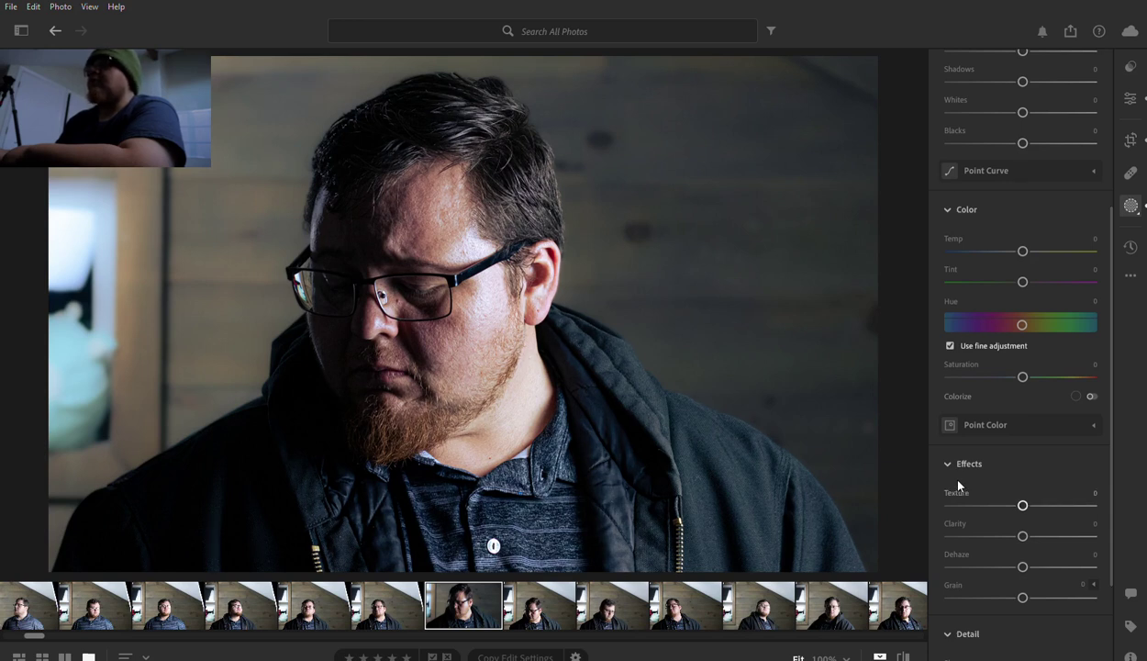
left_click(1023, 503)
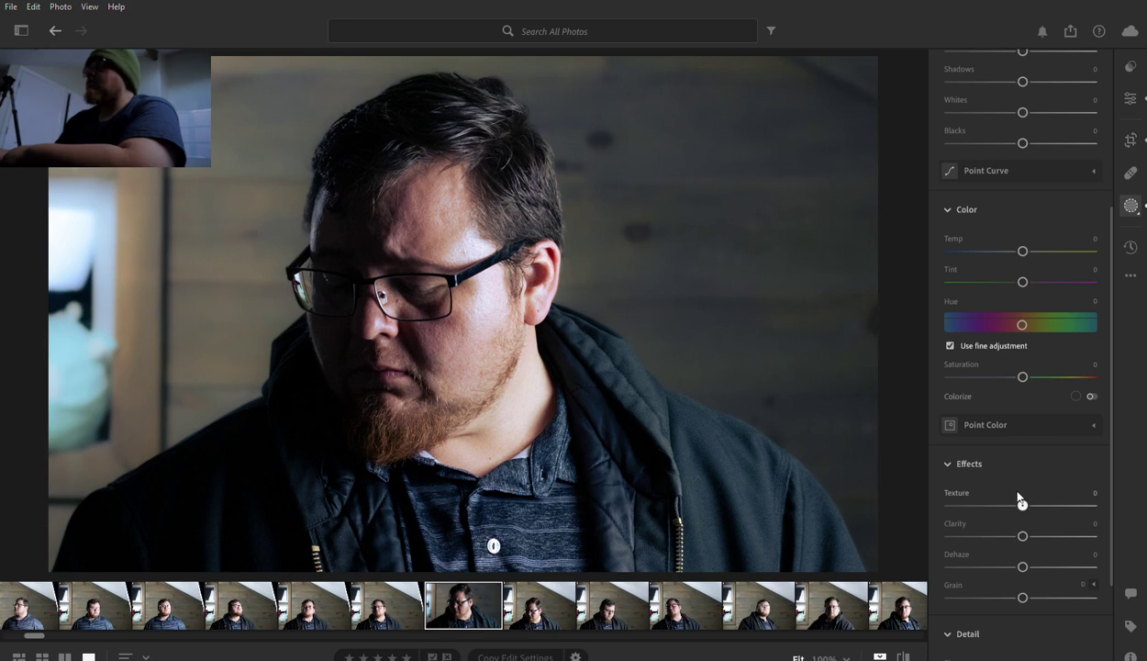
left_click(954, 503)
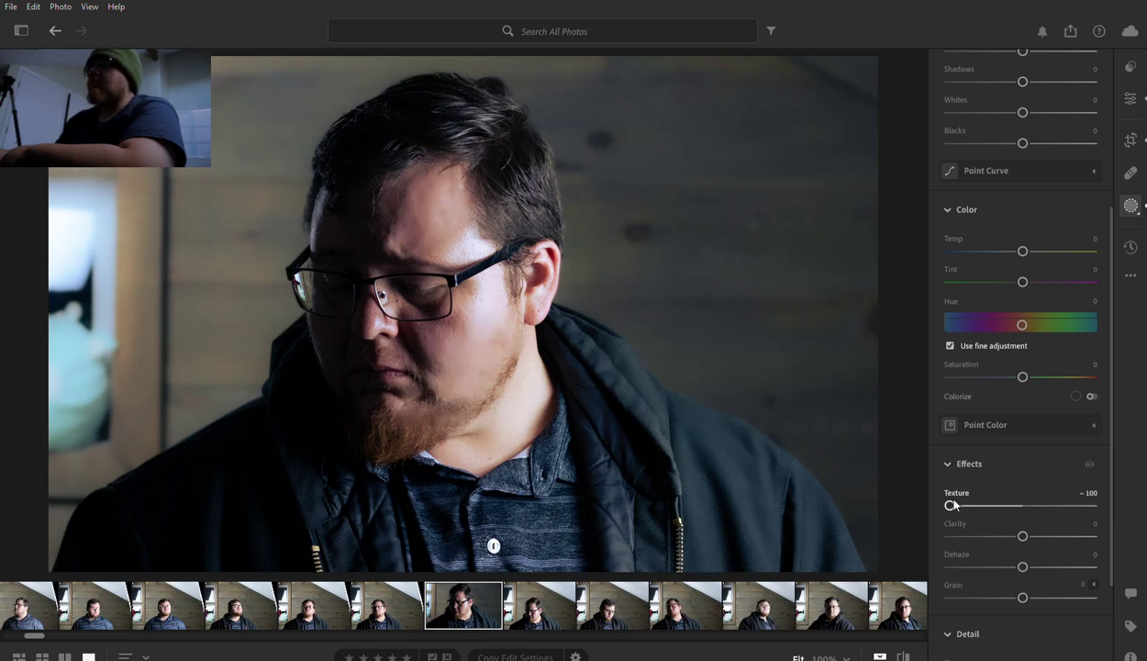
double_click(954, 493)
scroll(1031, 477, "down", 2)
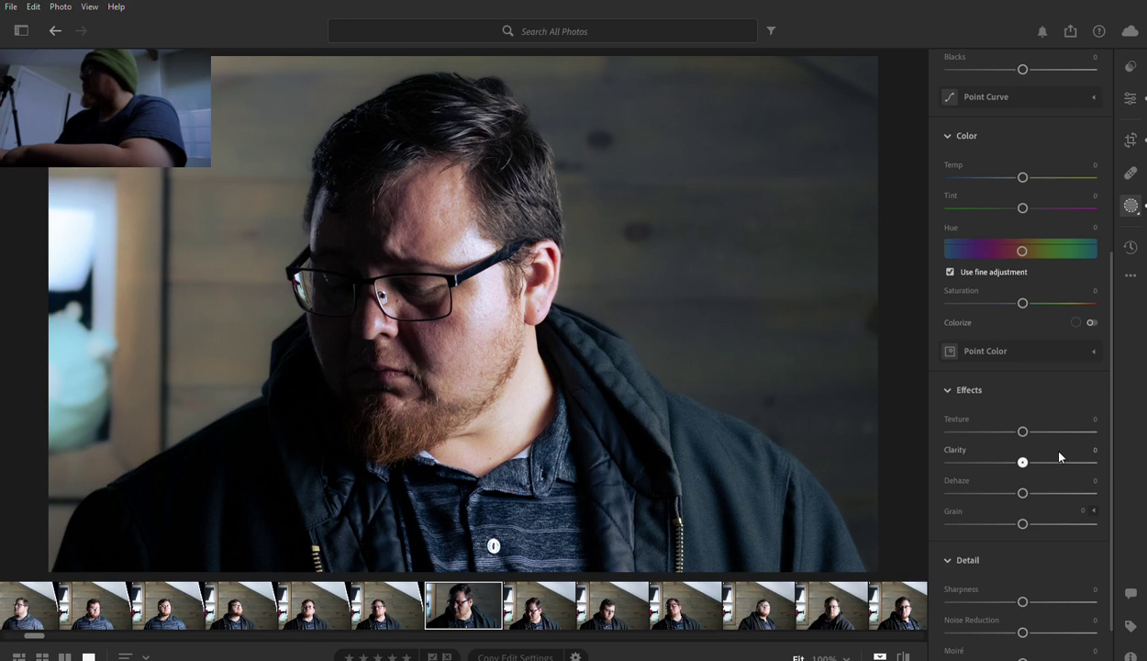
left_click(1059, 459)
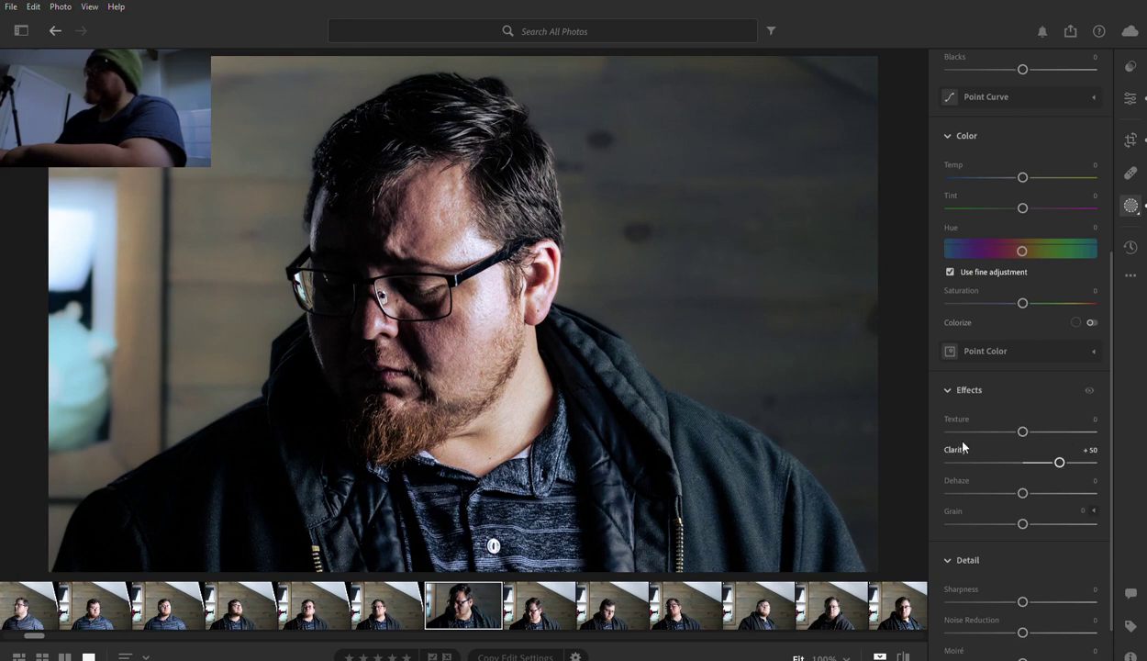
left_click_drag(1059, 461, 1036, 461)
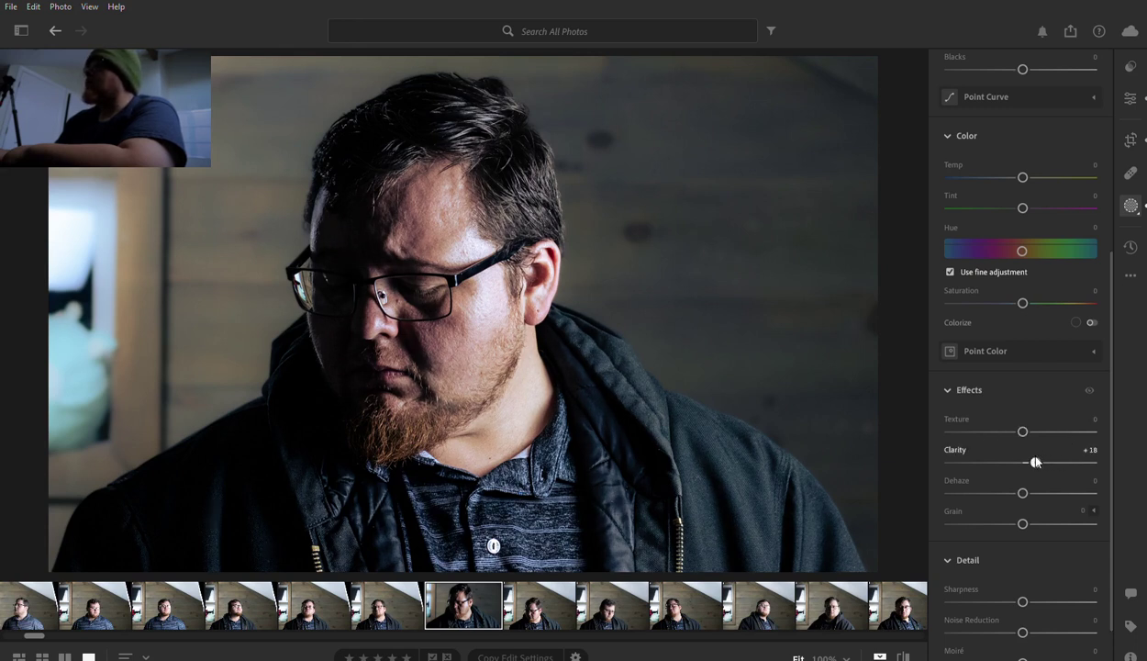
key("backslash")
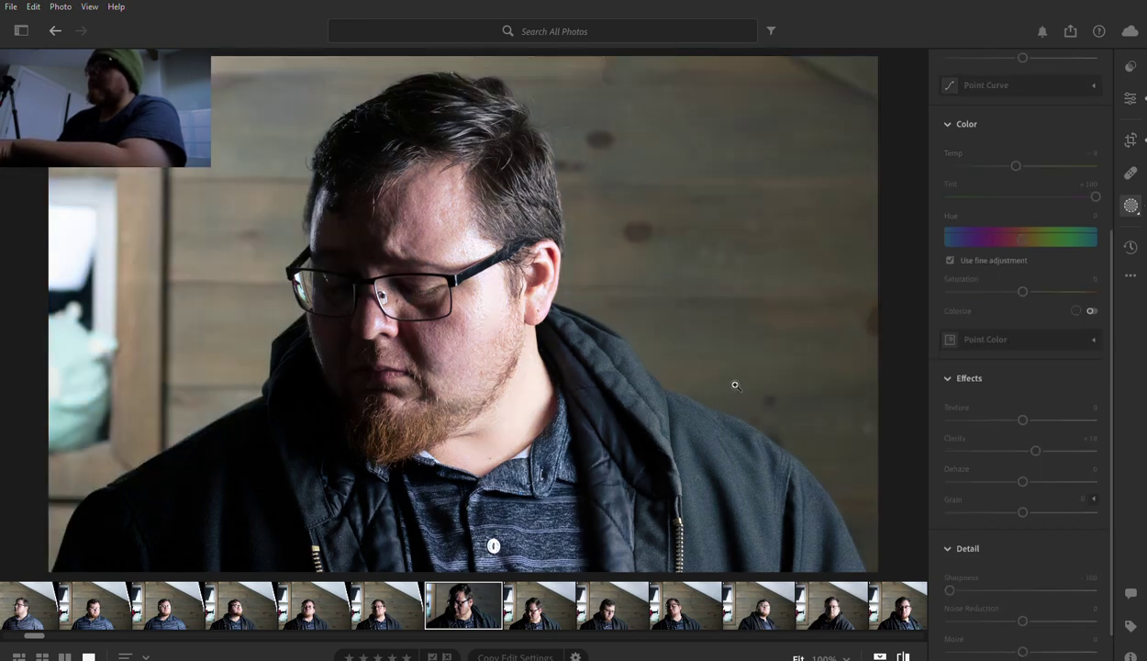
key("backslash")
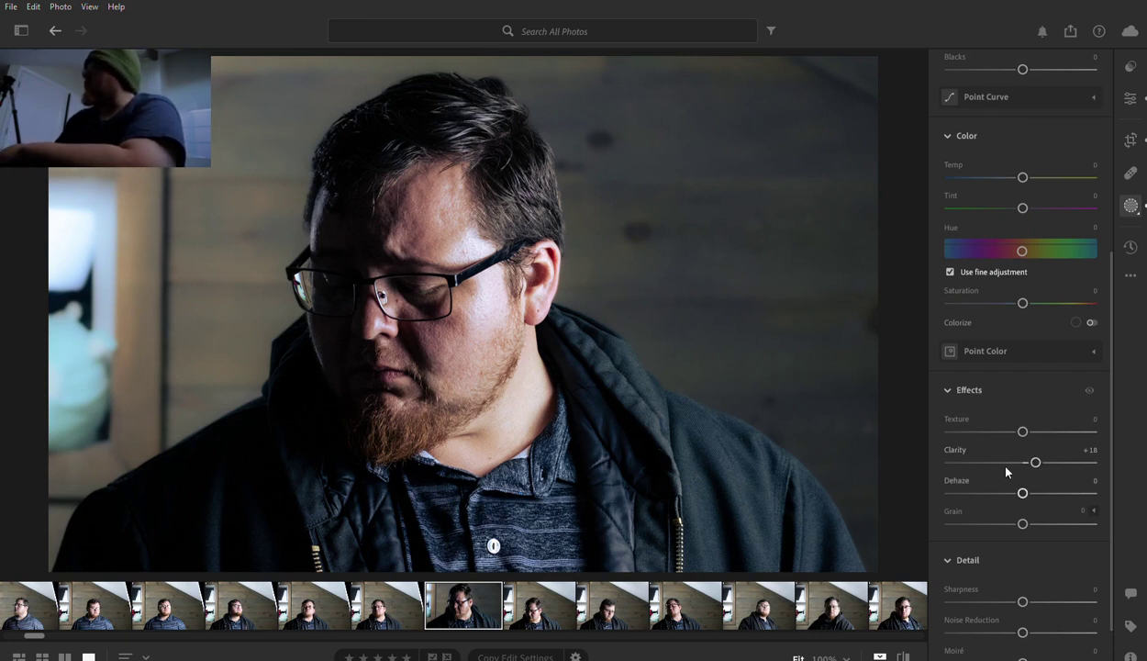
scroll(1006, 471, "down", 2)
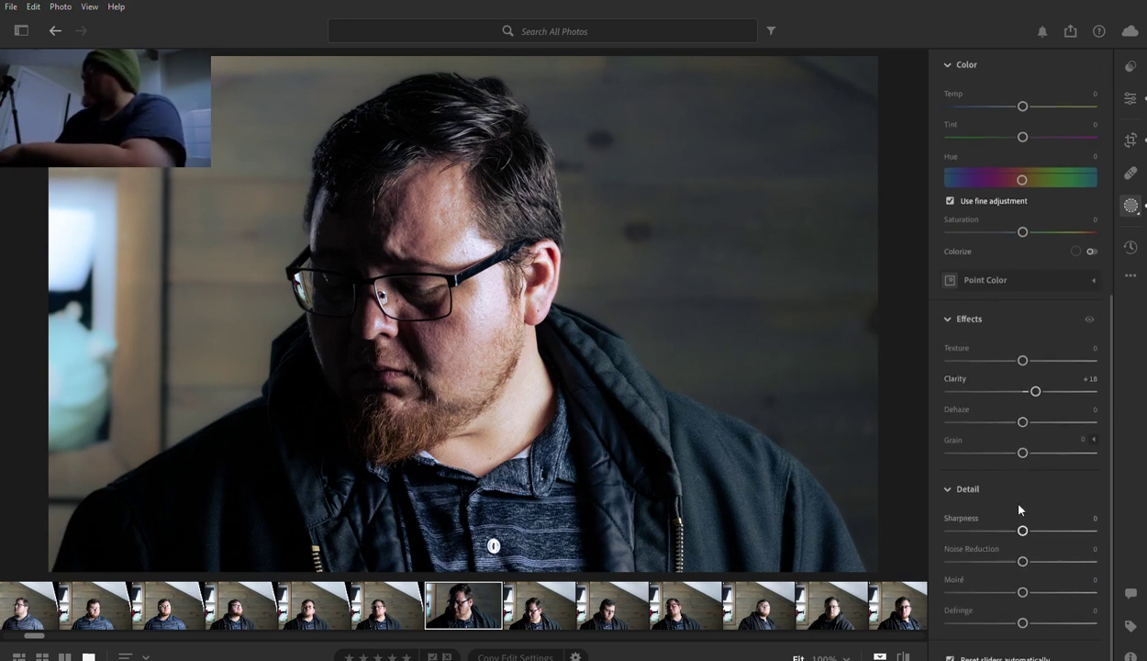
left_click_drag(1024, 529, 1109, 521)
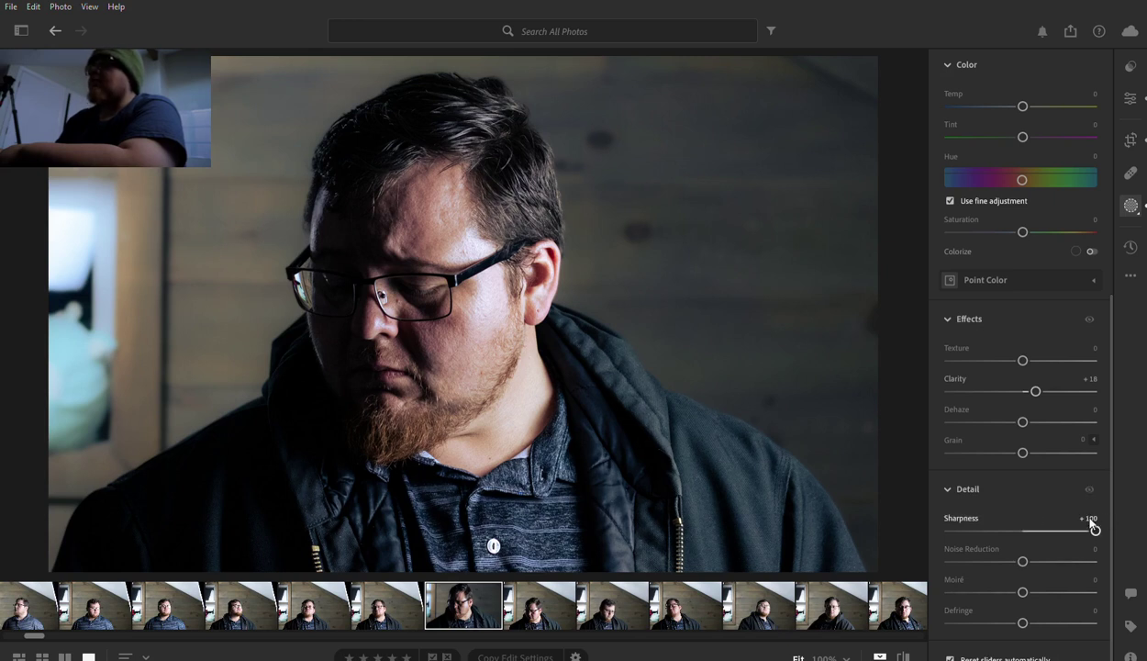
double_click(958, 507)
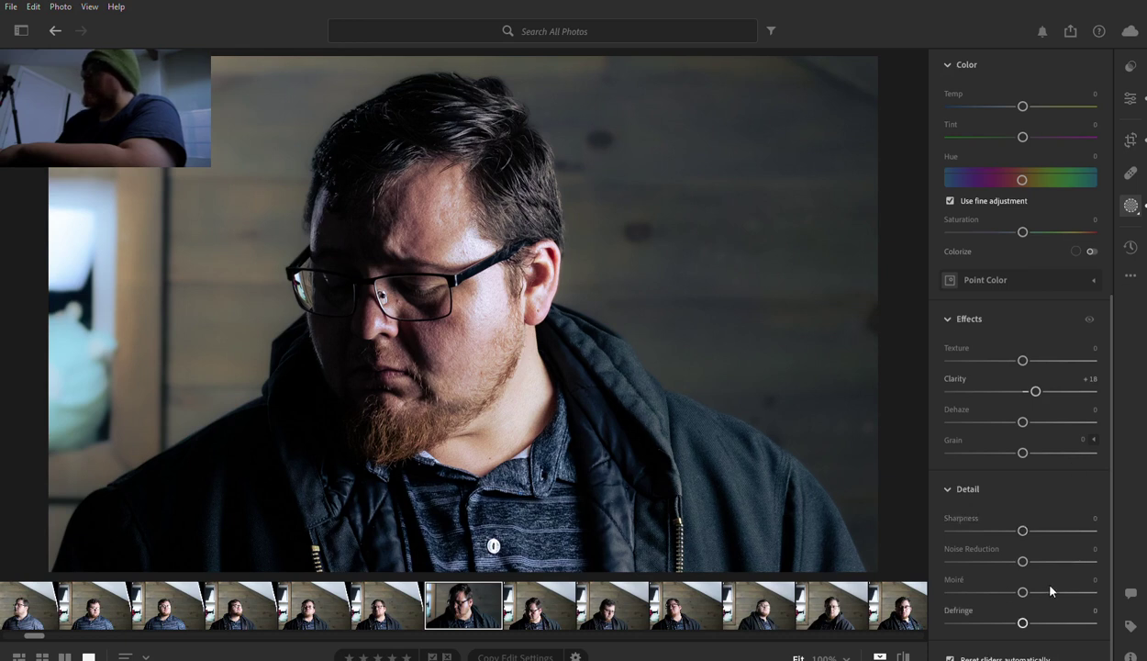
scroll(1022, 526, "up", 1)
scroll(1022, 526, "up", 5)
scroll(1023, 526, "up", 4)
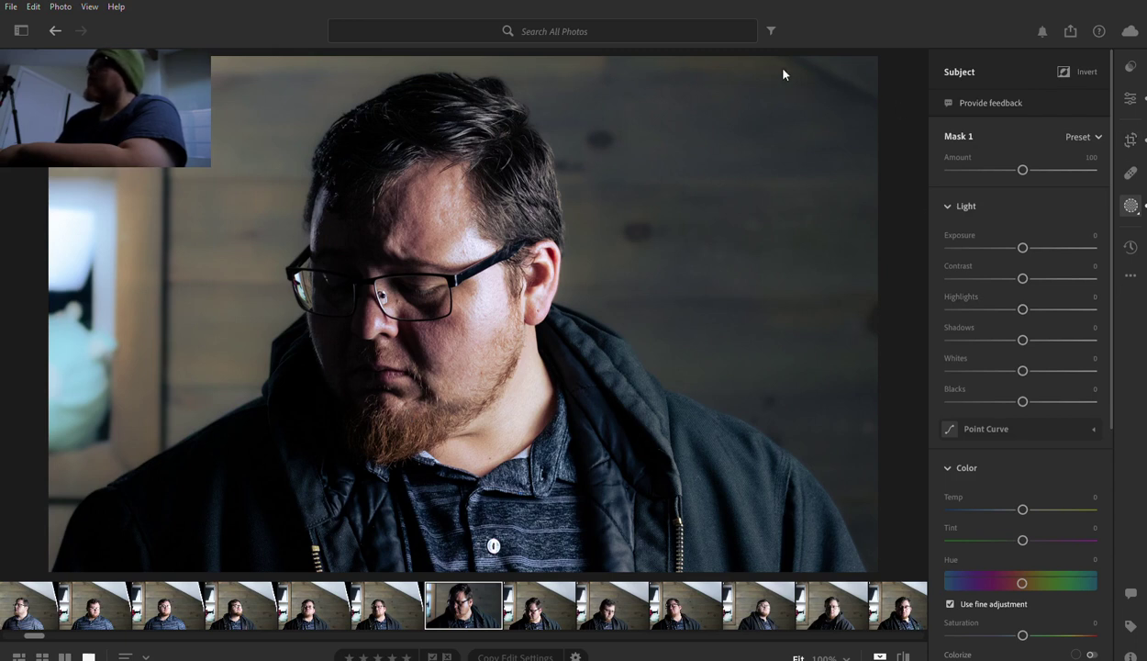
Start a size-3 Brush mask and paint across both glasses lenses
key("o")
key("b")
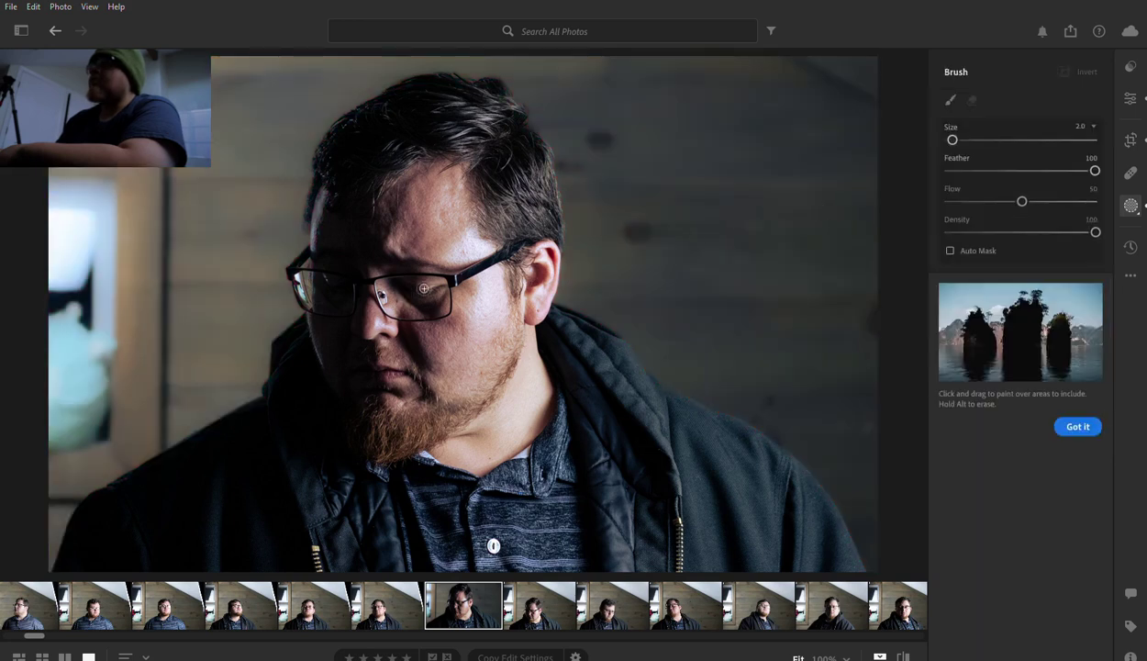
key("bracketright")
key("bracketright")
key("bracketleft")
left_click_drag(398, 287, 447, 285)
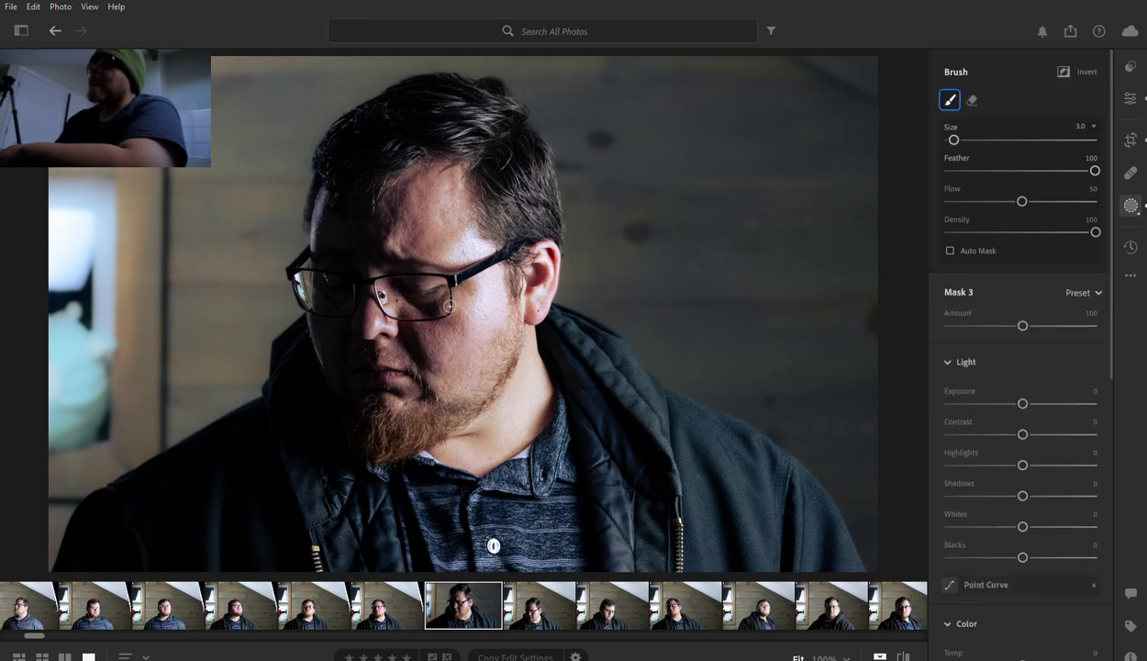
mouse_move(448, 306)
left_mouse_down()
mouse_move(438, 300)
mouse_move(450, 284)
left_mouse_up()
key("bracketright")
key("bracketleft")
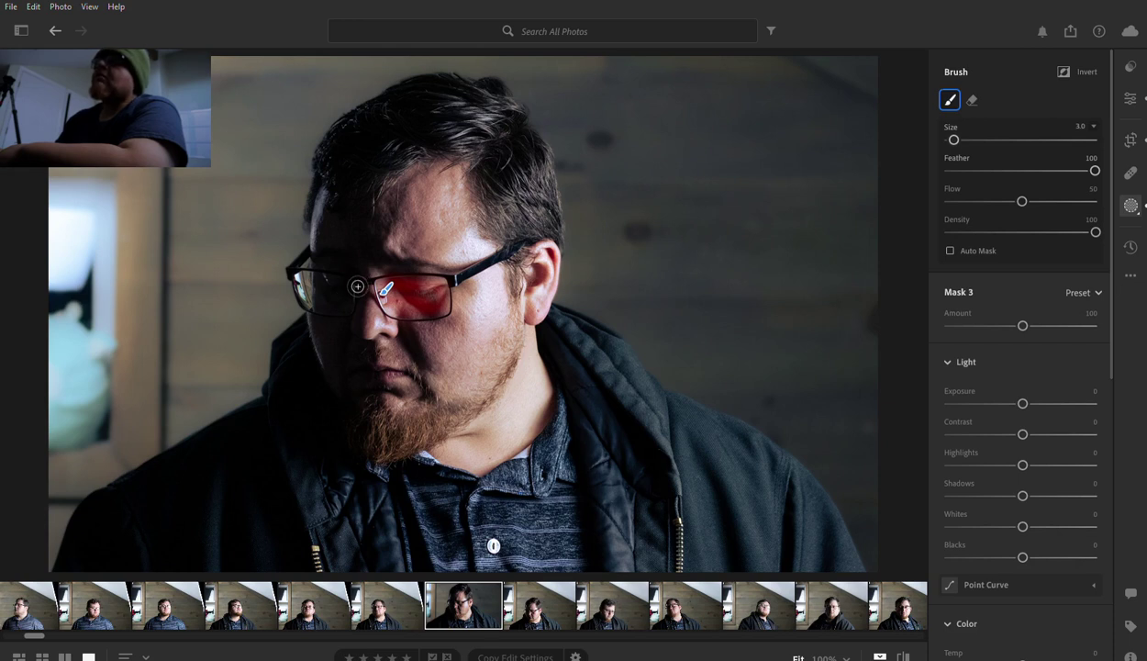
left_click_drag(357, 287, 320, 289)
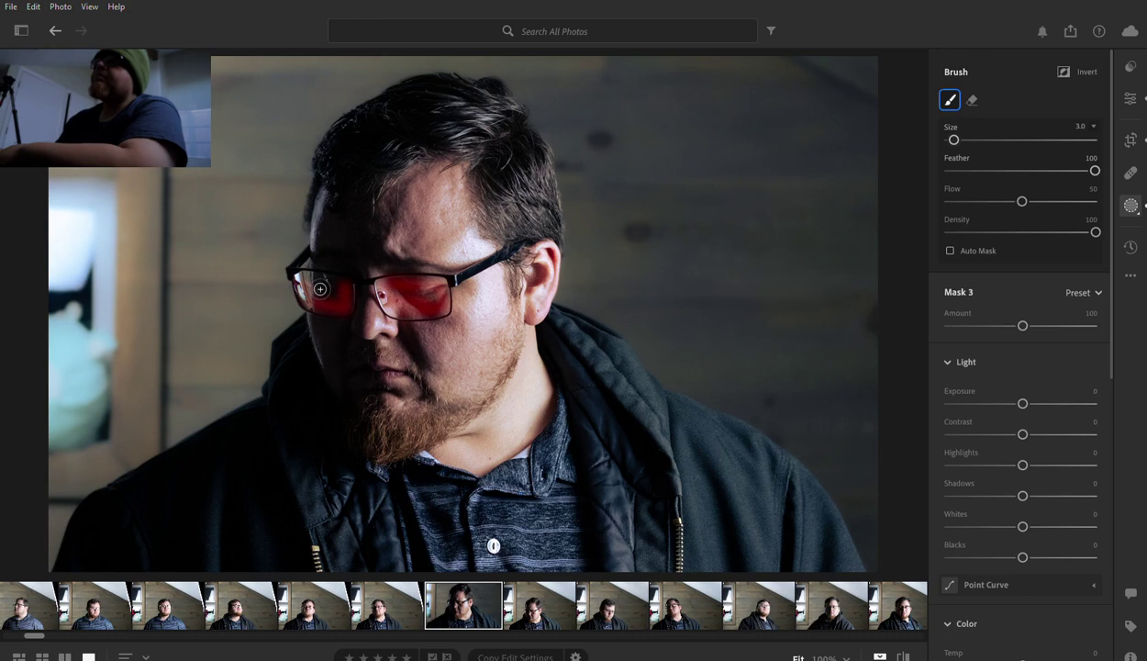
left_click_drag(321, 289, 441, 294)
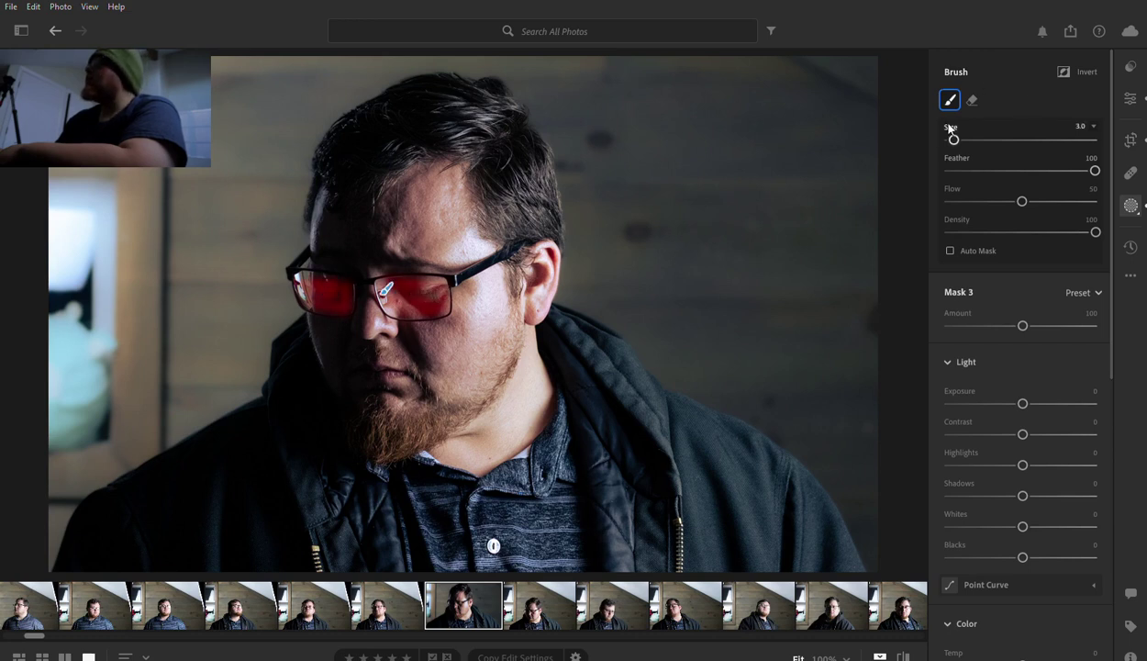
Set the brush Feather to 0 and touch up the edges of both lenses
left_click_drag(1096, 169, 945, 170)
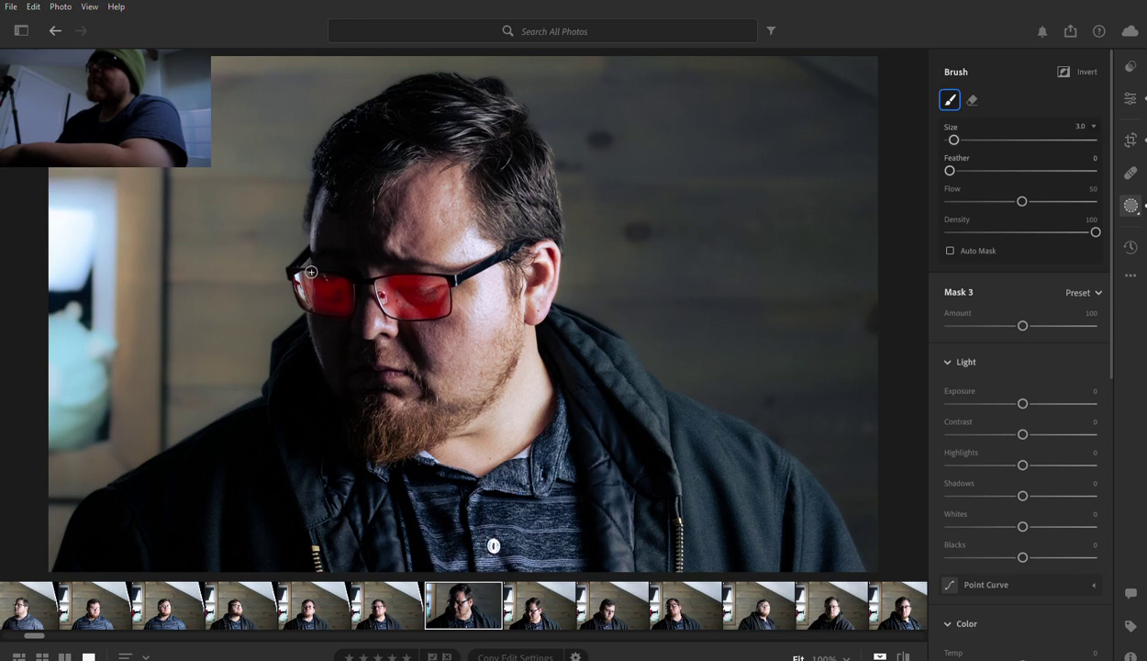
mouse_move(307, 273)
left_mouse_down()
mouse_move(347, 305)
mouse_move(356, 289)
mouse_move(331, 286)
left_mouse_up()
left_click_drag(427, 293, 390, 279)
mouse_move(410, 311)
left_mouse_down()
mouse_move(439, 310)
mouse_move(435, 294)
mouse_move(451, 294)
left_mouse_up()
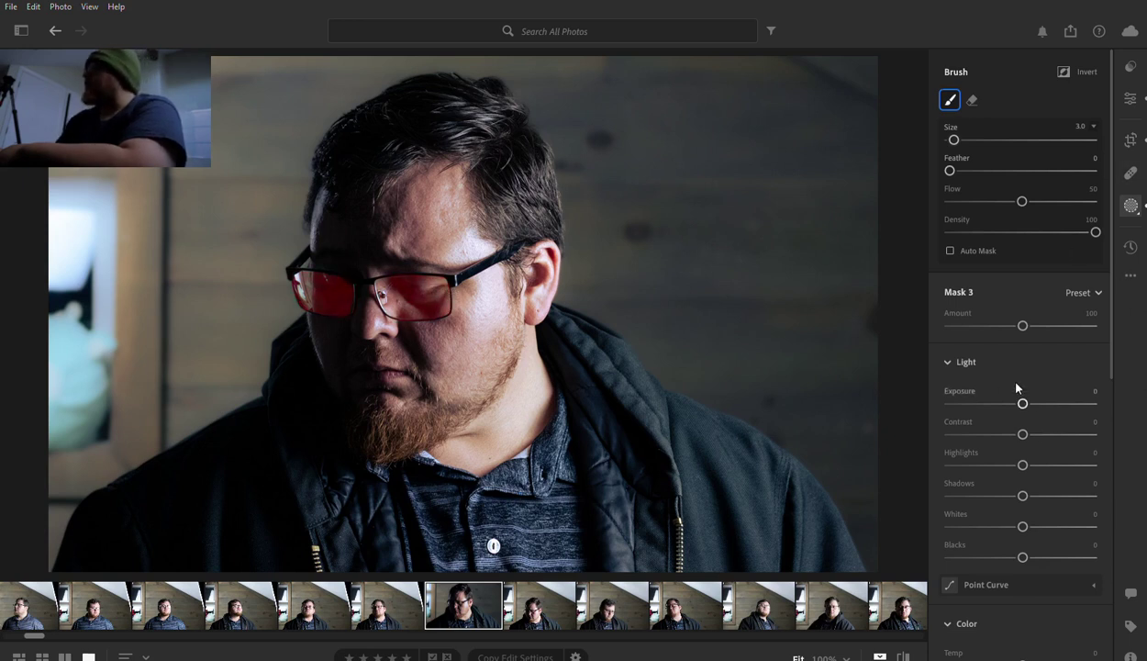
Set the lens mask's Exposure to −4.00 and compare against the unedited photo
left_click(956, 393)
left_click(1088, 390)
type("-4")
key("Tab")
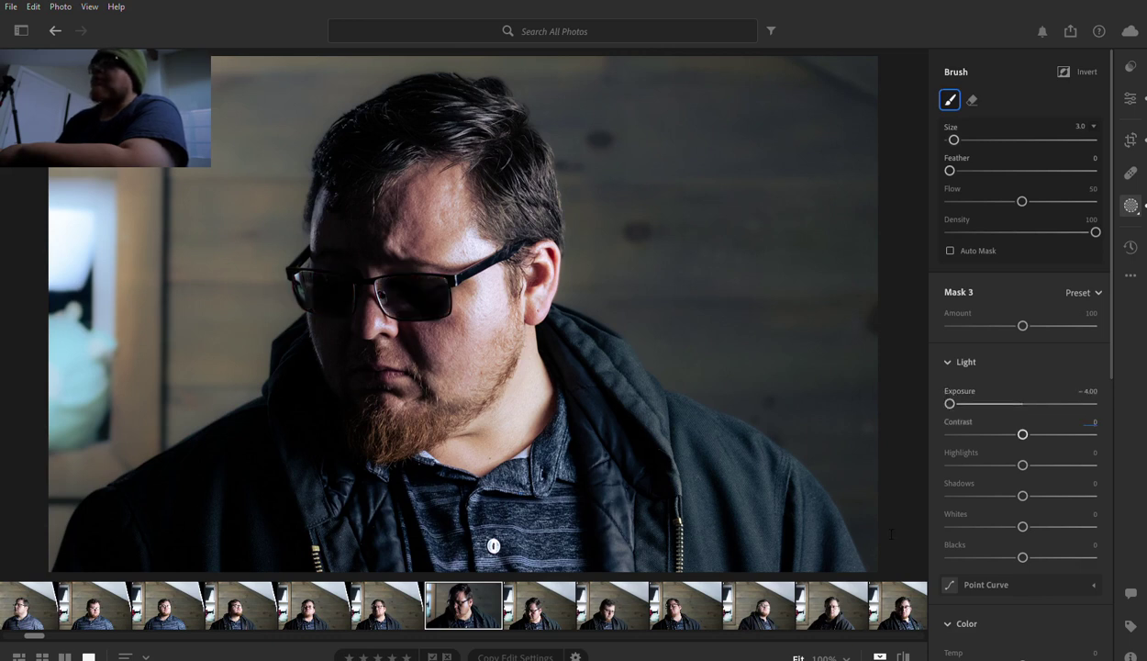
left_click(891, 533)
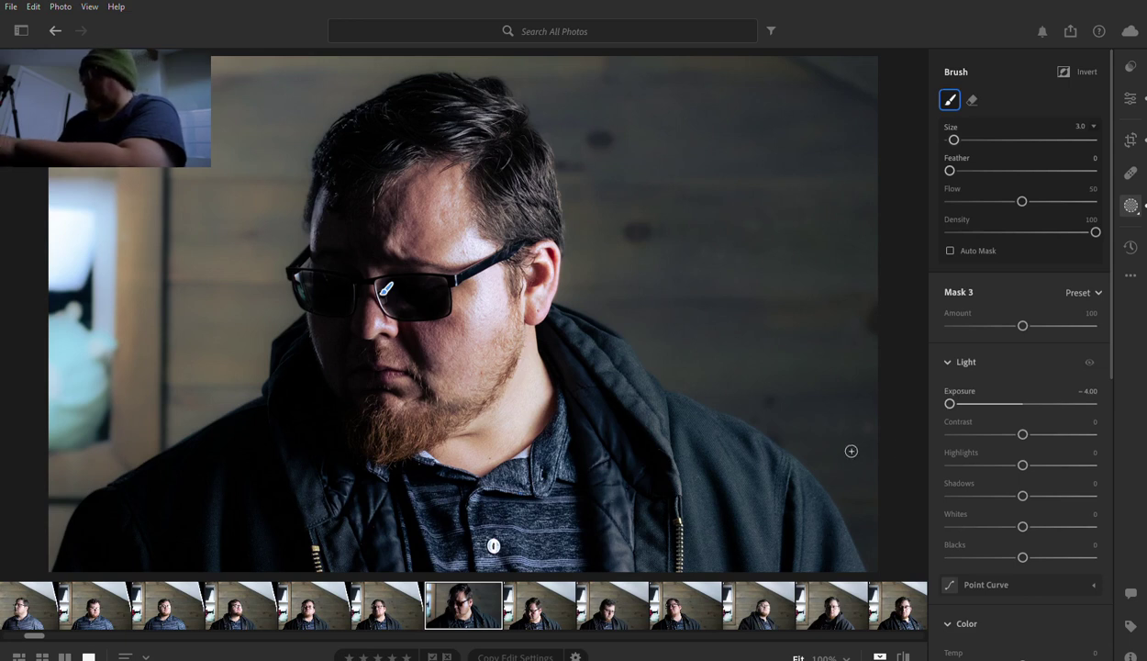
key("Delete")
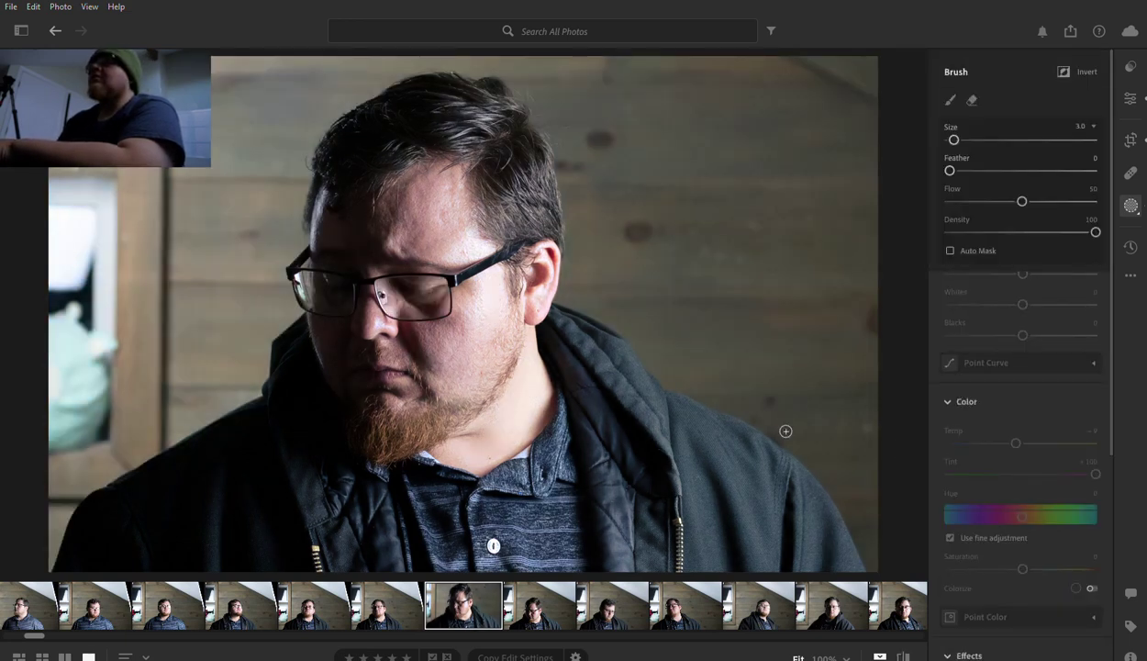
key("ctrl+z")
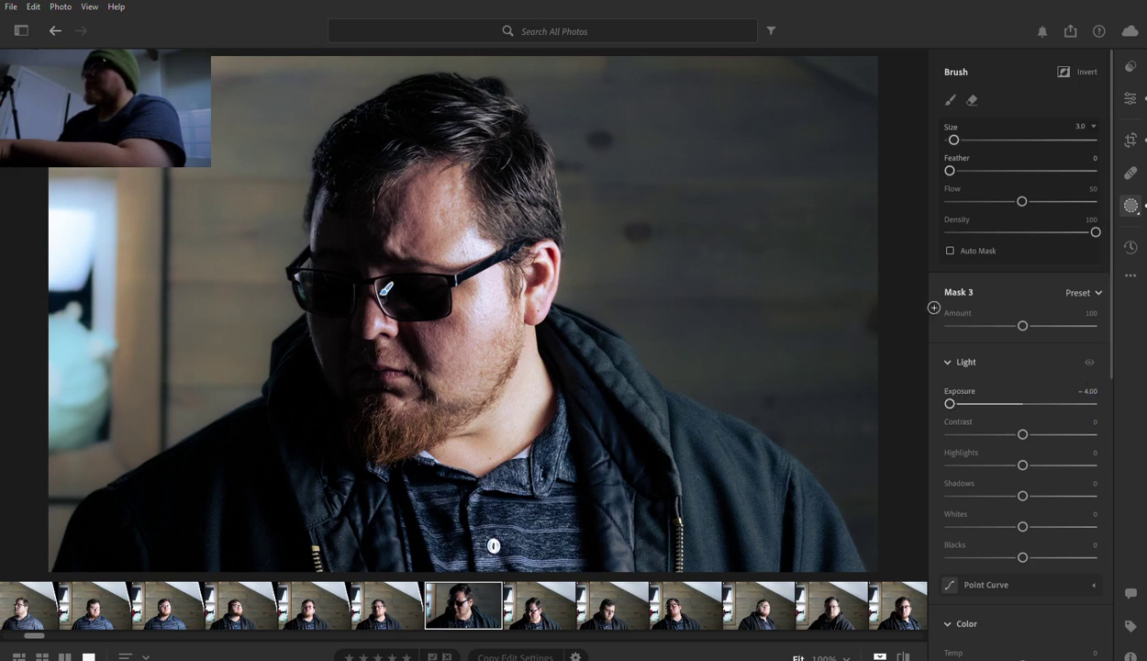
scroll(1039, 425, "down", 2)
Try the lens mask's Temperature from full warm to strong blue and back toward neutral
scroll(1039, 425, "down", 1)
scroll(1040, 424, "down", 2)
scroll(1039, 425, "down", 1)
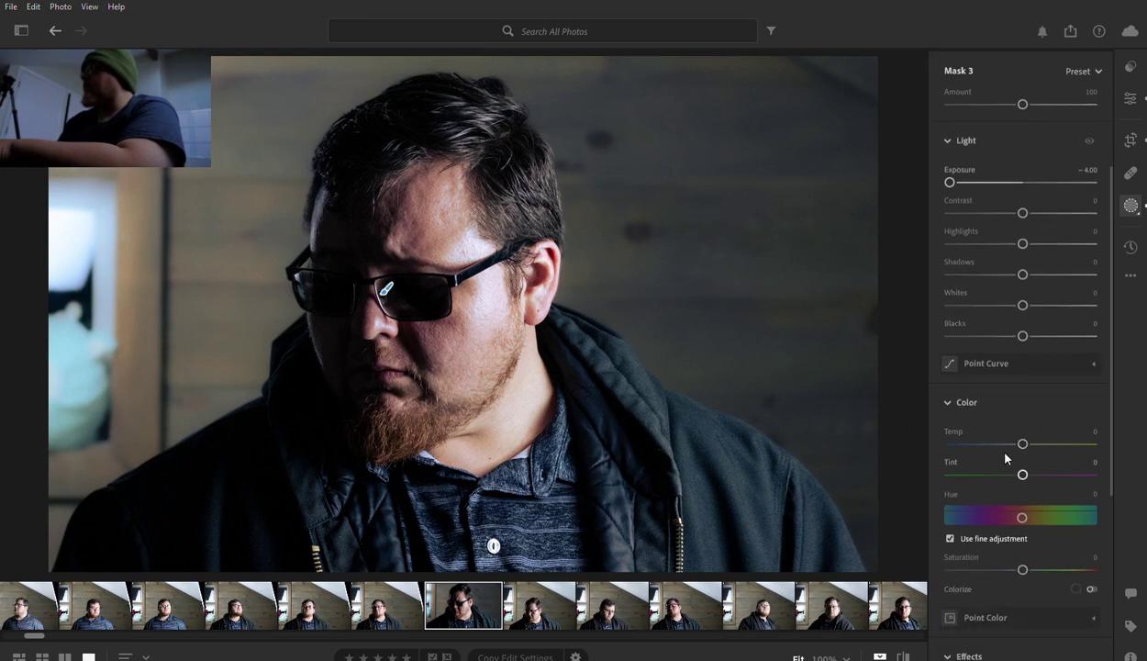
scroll(1036, 306, "up", 1)
scroll(1037, 305, "up", 2)
scroll(1019, 404, "down", 2)
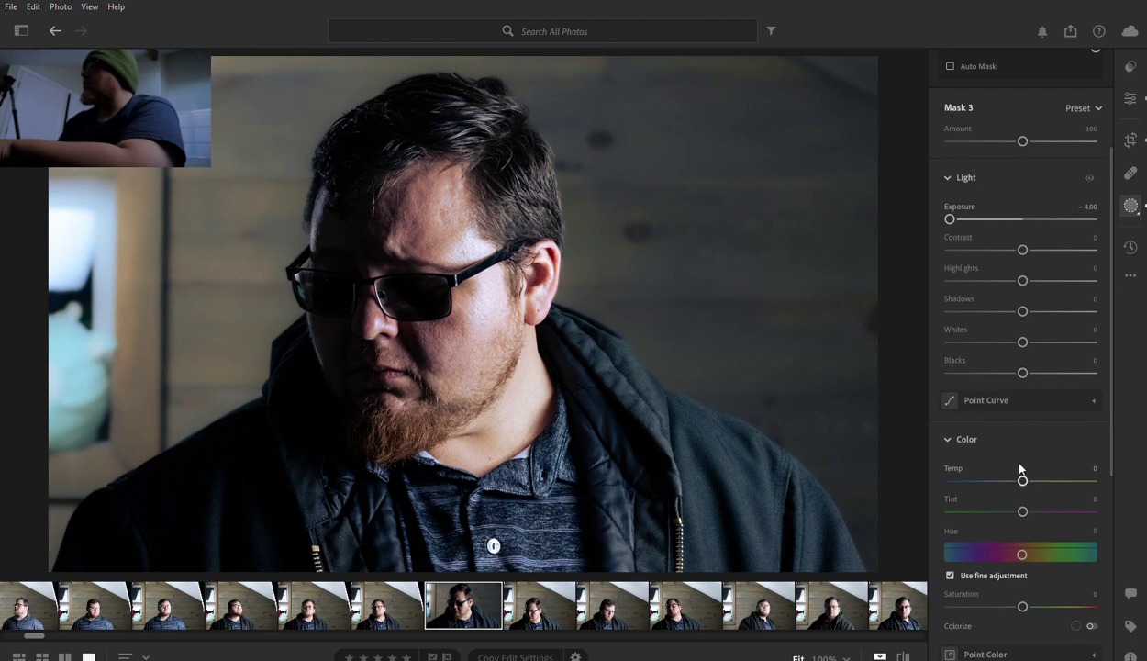
left_click_drag(1044, 472, 1102, 468)
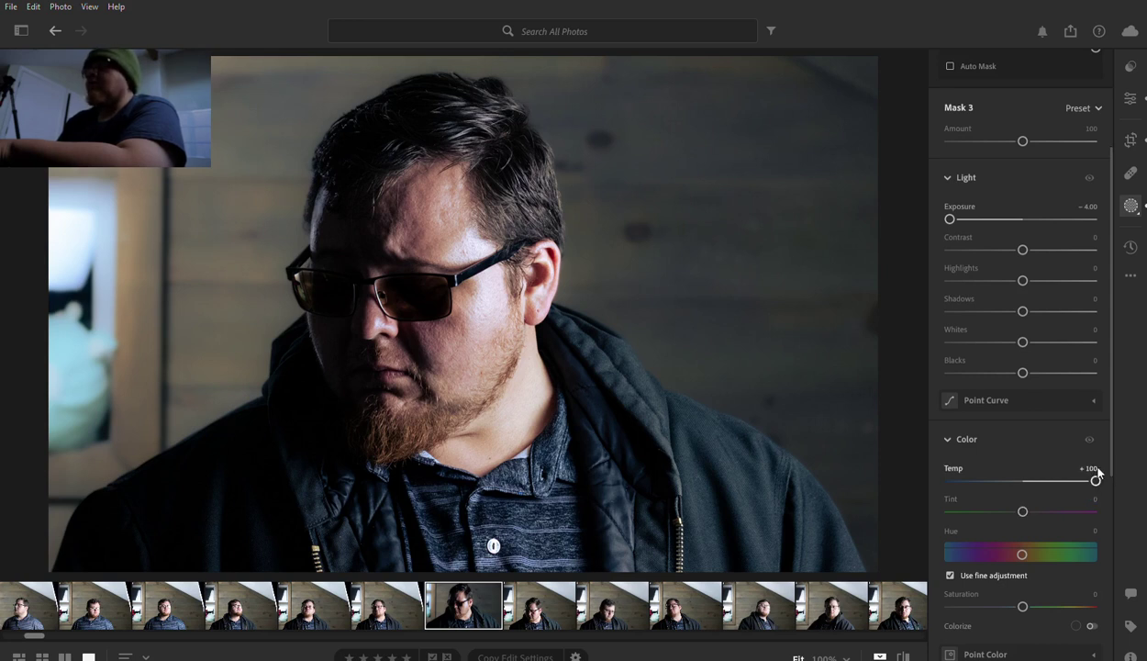
left_click_drag(1097, 471, 944, 477)
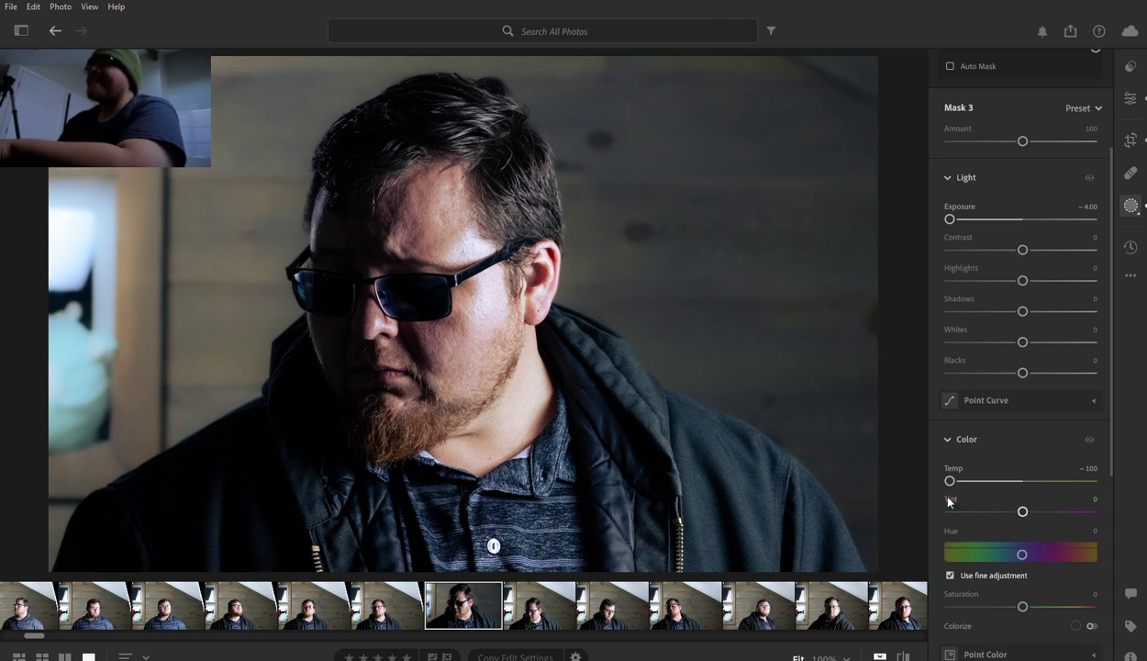
left_click_drag(950, 473, 973, 475)
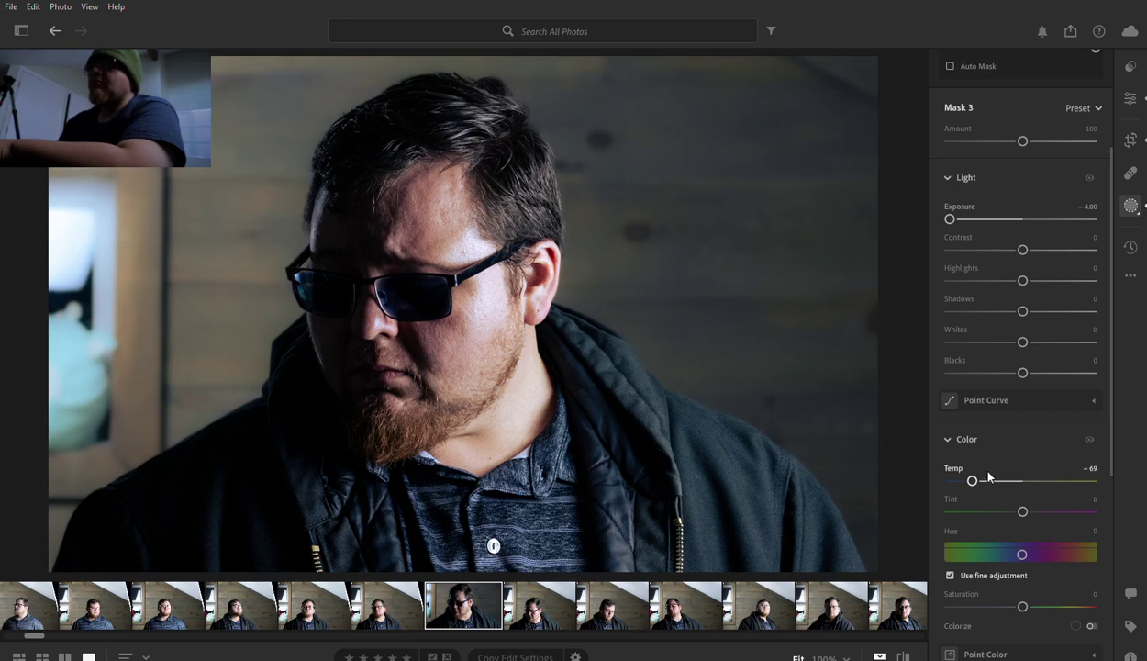
left_click_drag(973, 469, 999, 469)
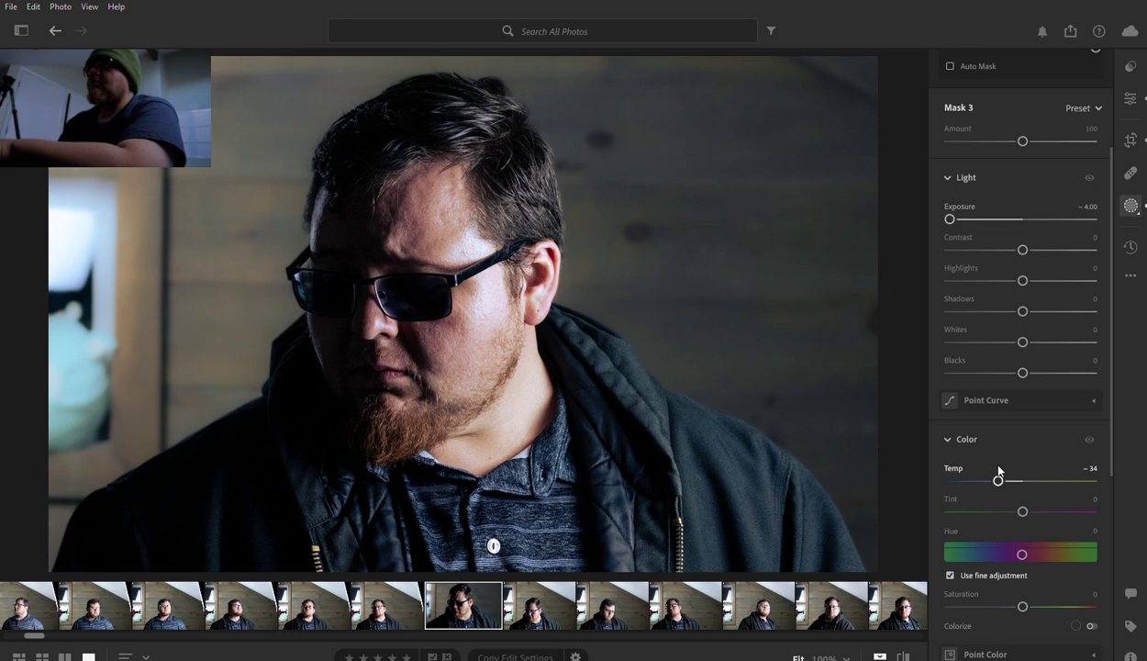
left_click_drag(999, 470, 1016, 471)
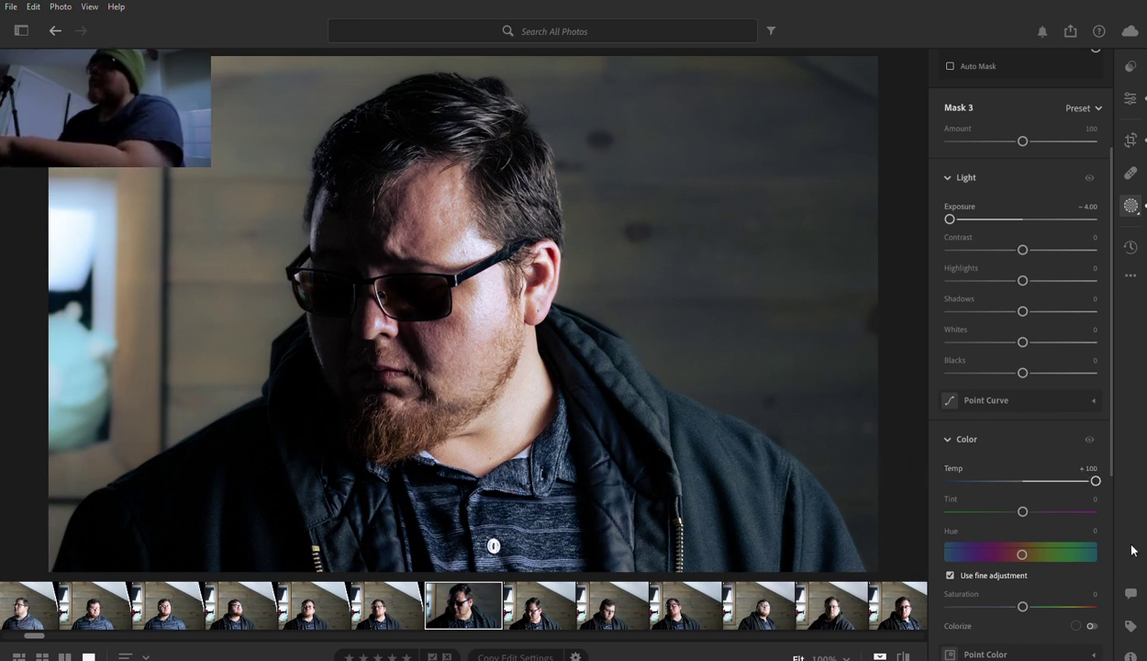
Push the lens mask's Saturation up to +100
scroll(1019, 505, "down", 5)
scroll(1023, 505, "down", 2)
left_click_drag(1024, 345, 1120, 342)
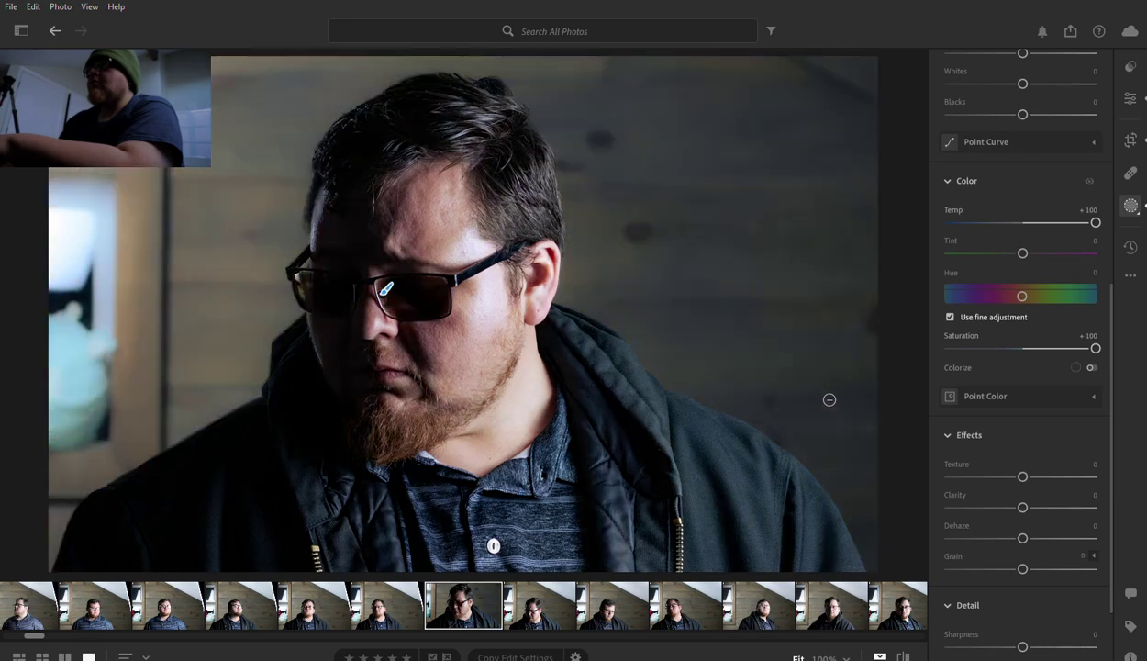
scroll(1027, 489, "down", 3)
scroll(1021, 550, "up", 10)
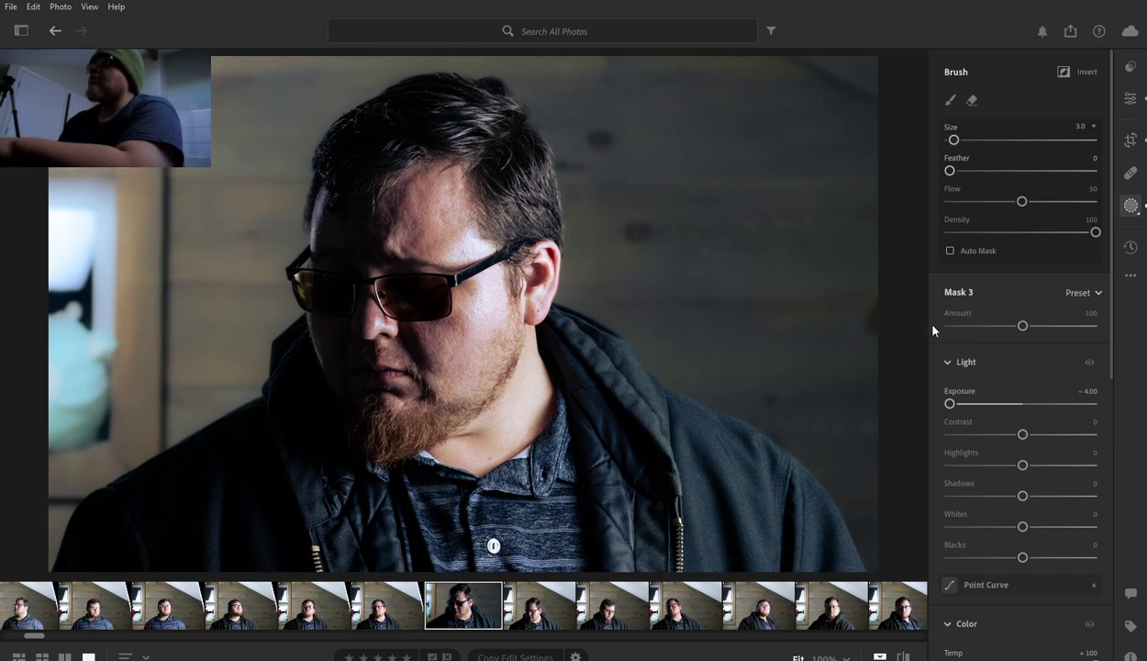
left_click(1129, 92)
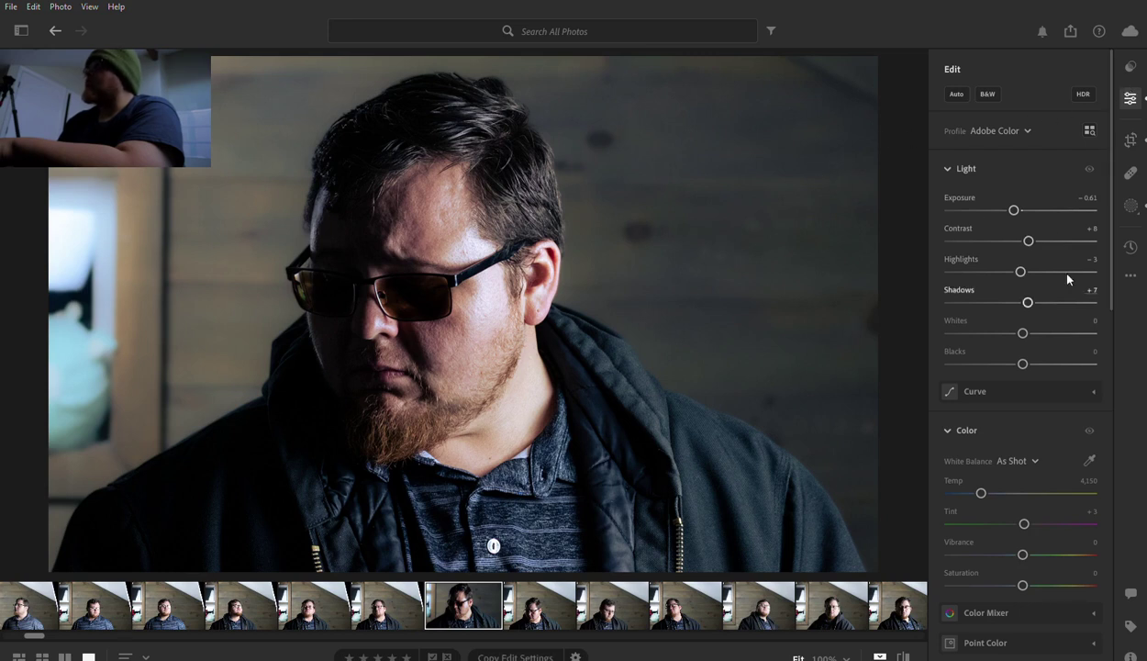
Grade the midtones a warm orange-yellow at hue 40, saturation 51
scroll(1039, 312, "down", 1)
scroll(1038, 292, "down", 5)
scroll(1038, 292, "up", 5)
scroll(1039, 294, "down", 5)
scroll(1038, 300, "down", 1)
left_click(994, 362)
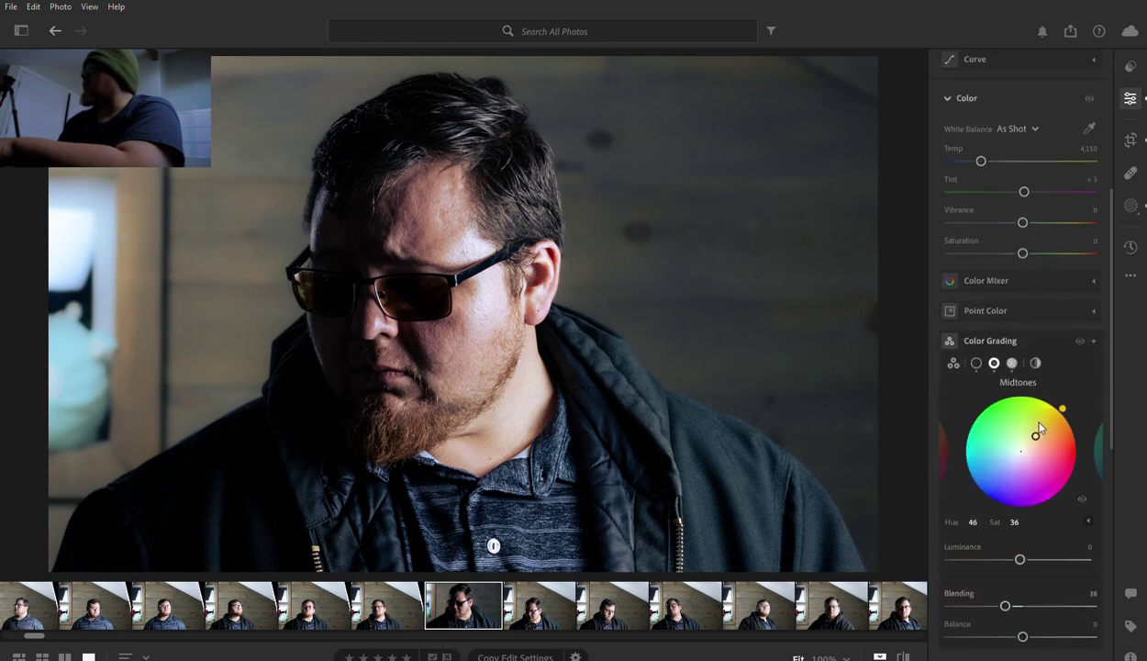
left_click_drag(1039, 428, 1048, 423)
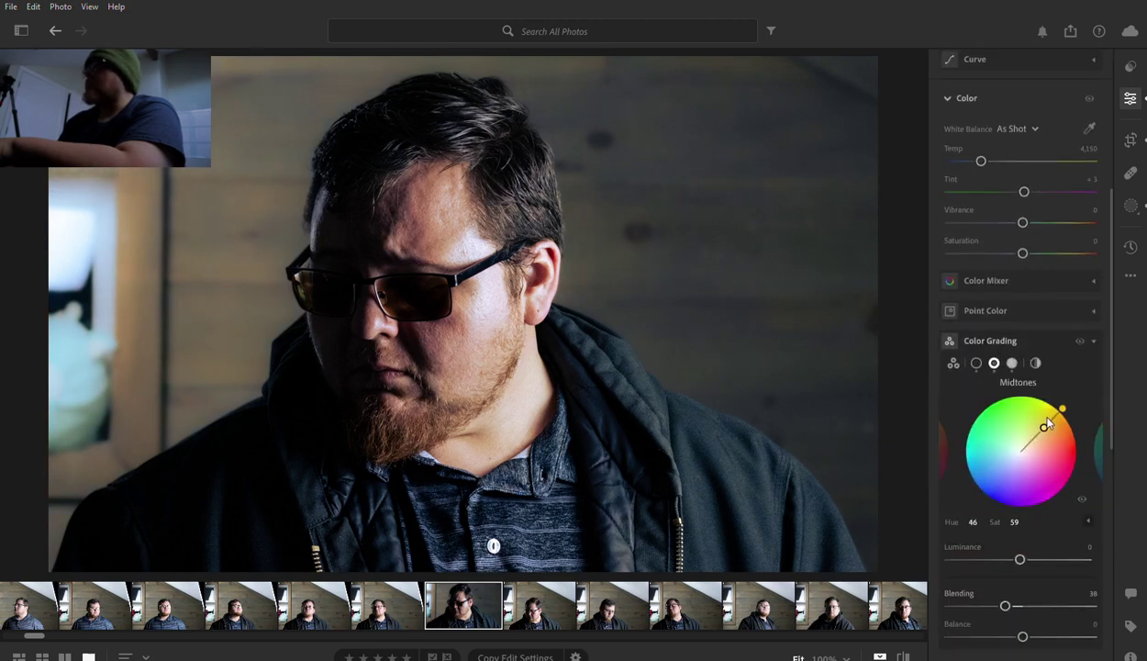
left_click_drag(1047, 423, 1043, 429)
mouse_move(1042, 429)
left_mouse_down()
mouse_move(1075, 400)
mouse_move(1066, 398)
left_mouse_up()
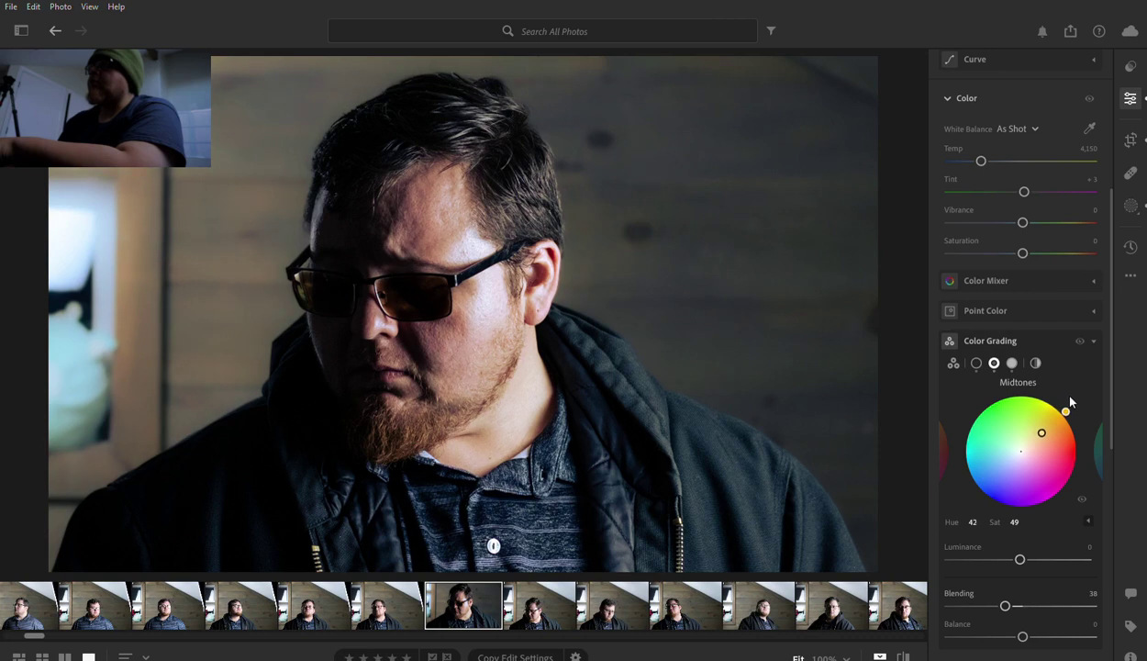
mouse_move(1070, 401)
left_mouse_down()
mouse_move(1072, 415)
mouse_move(1042, 432)
left_mouse_up()
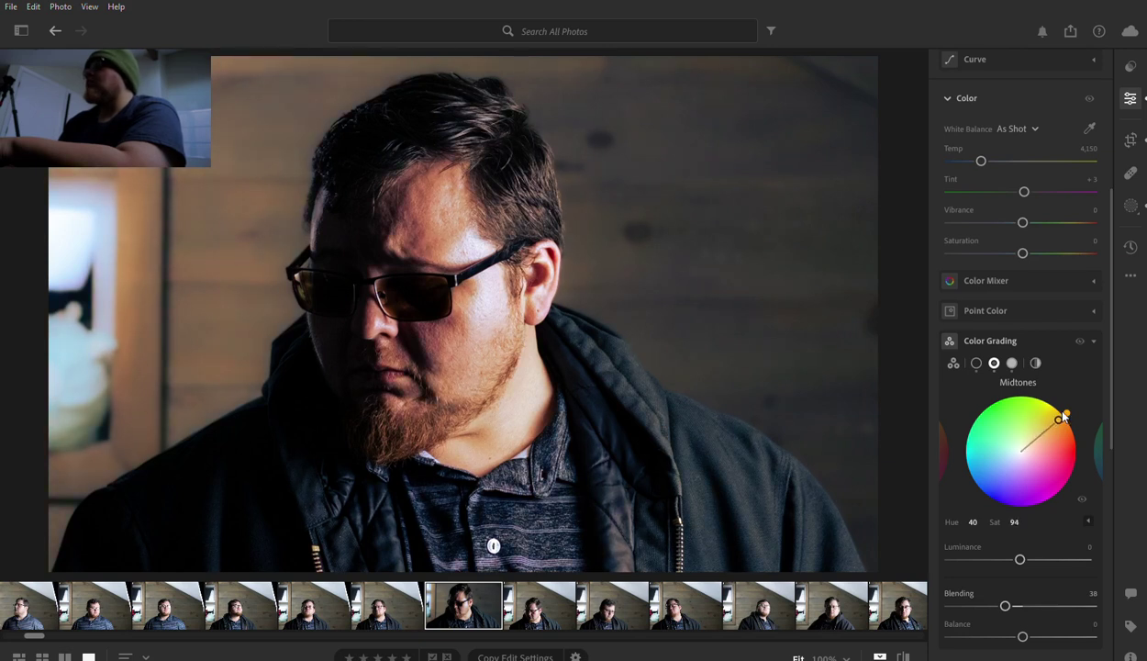
left_click_drag(1063, 416, 1040, 436)
left_click_drag(1041, 436, 1043, 433)
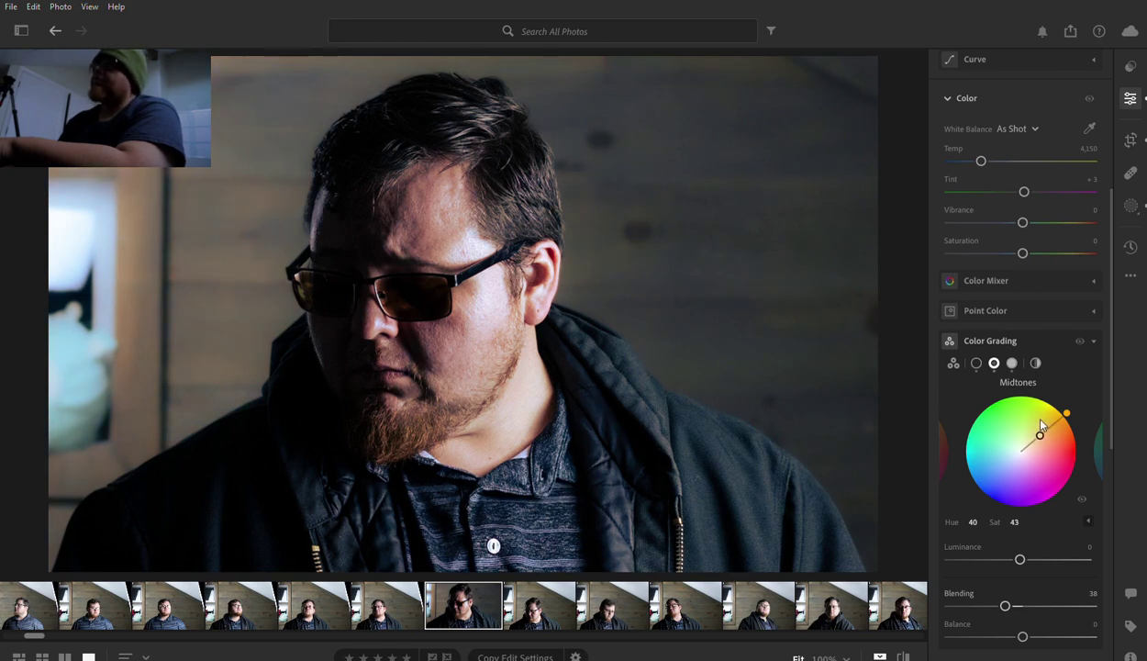
left_click_drag(1043, 433, 1043, 425)
Compare the graded photo against the original, then reopen the masked adjustments
key("backslash")
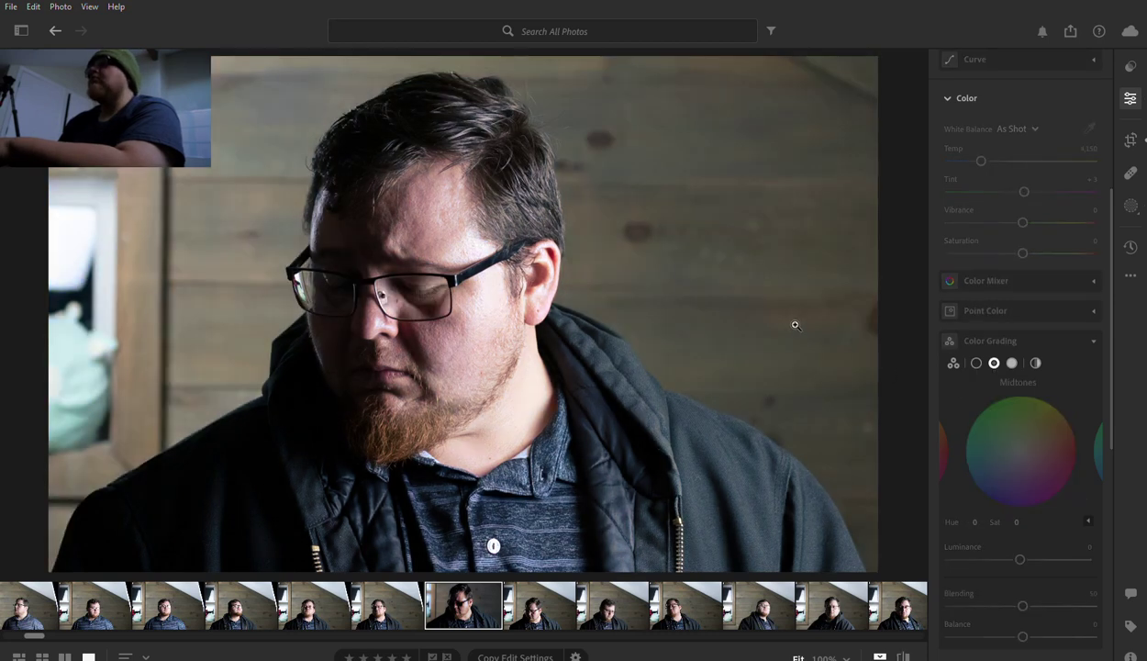
key("backslash")
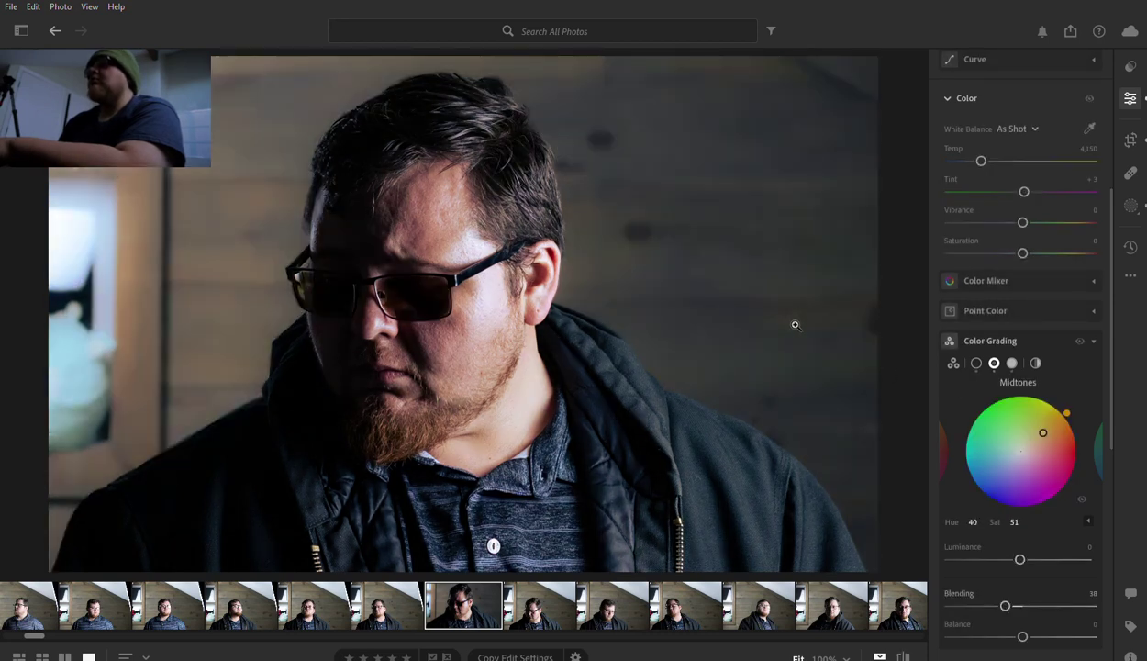
key("backslash")
key("backslash")
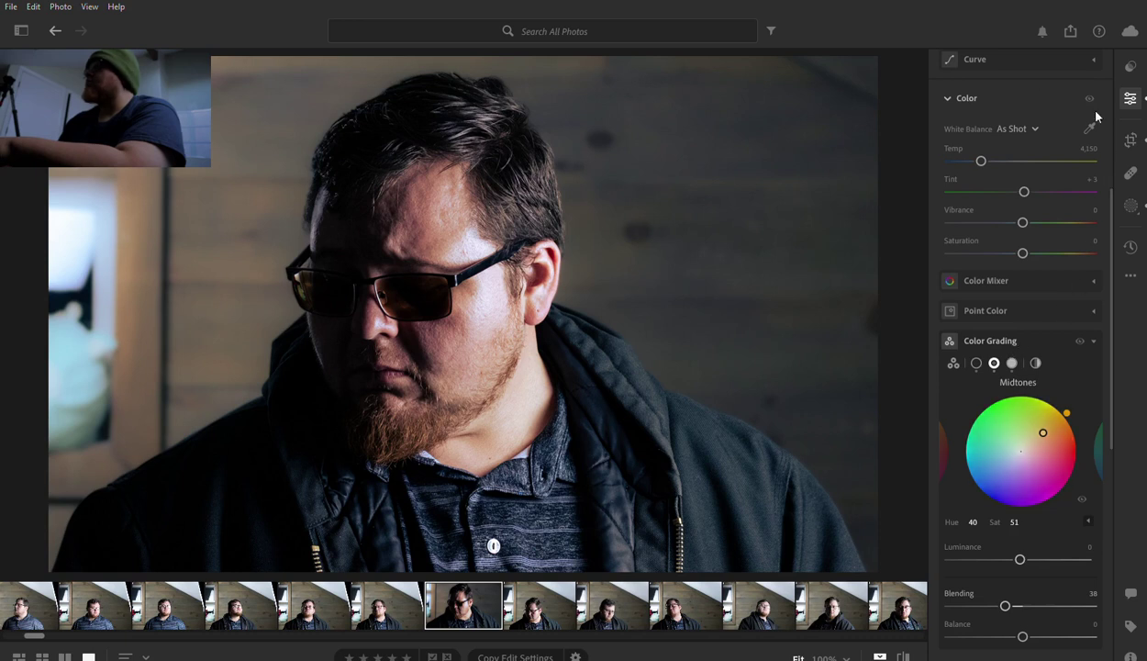
scroll(1106, 202, "up", 5)
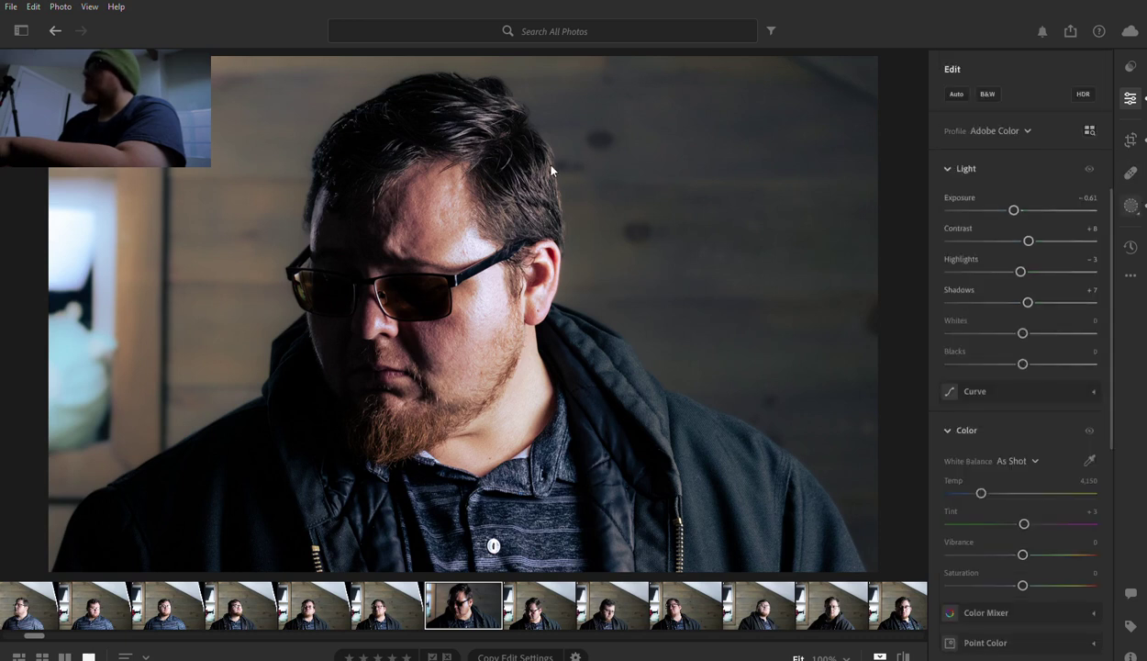
key("b")
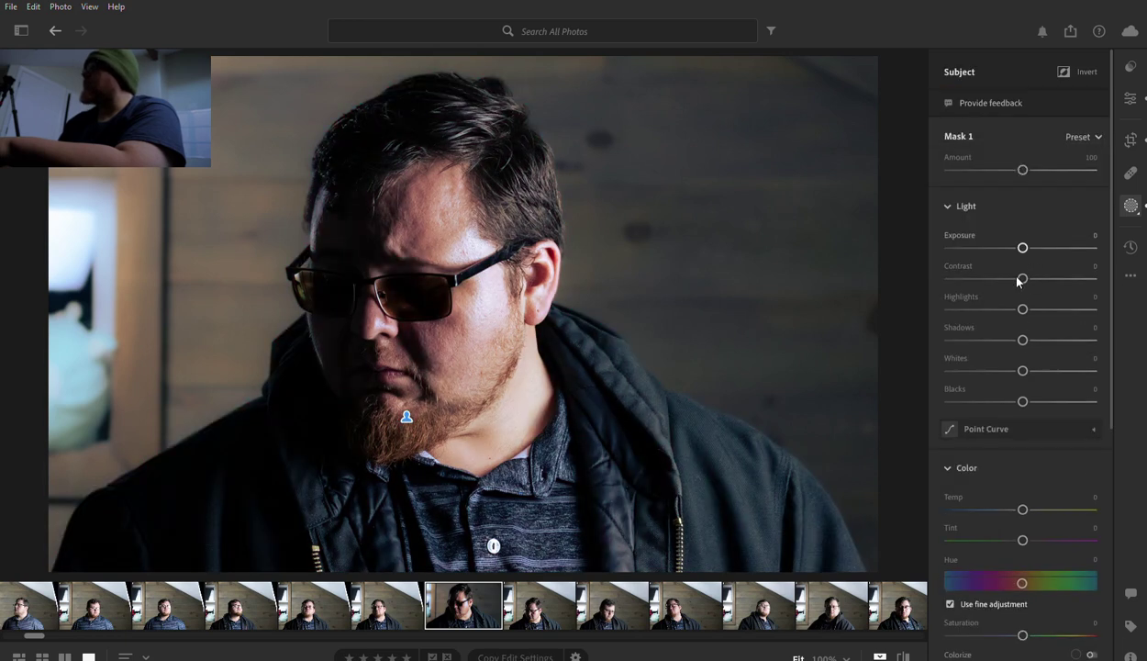
Lower the subject mask's highlights to -17 and compare with the unedited original
mouse_move(1020, 306)
left_mouse_down()
mouse_move(970, 304)
mouse_move(1007, 307)
left_mouse_up()
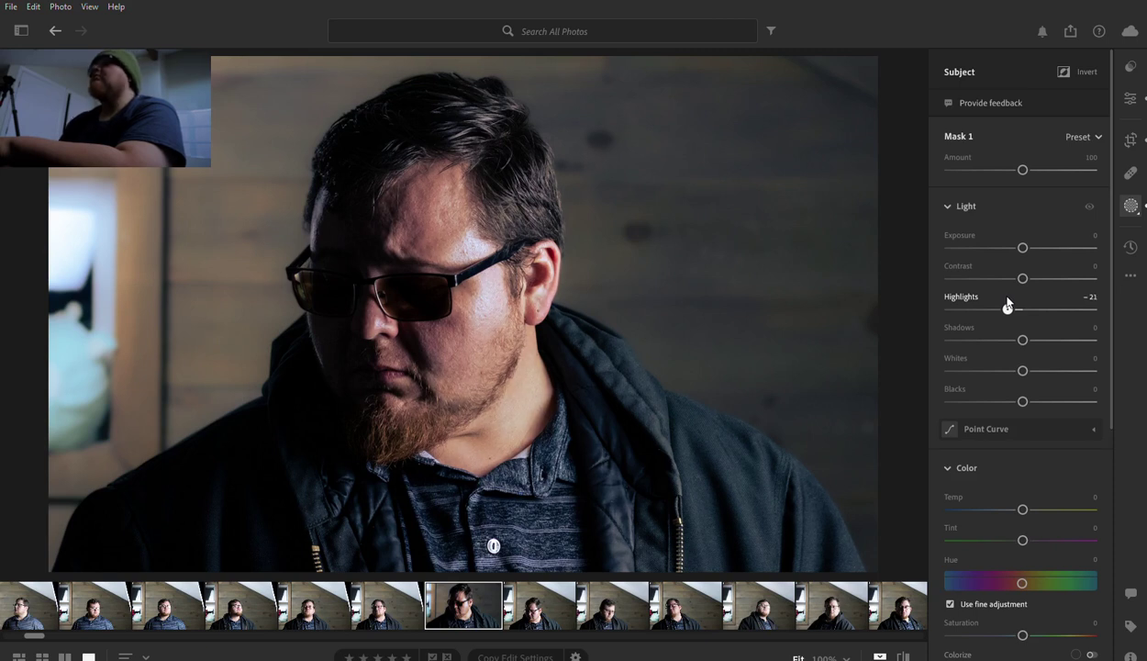
left_click_drag(1007, 307, 1010, 306)
mouse_move(678, 346)
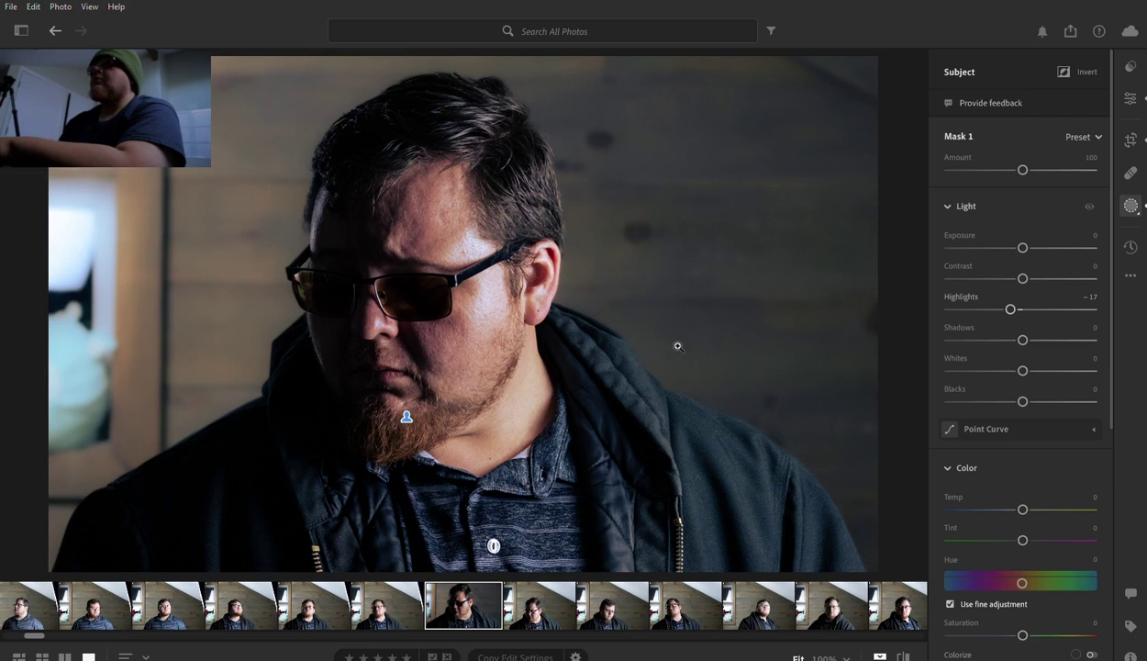
key("backslash")
key("backslash")
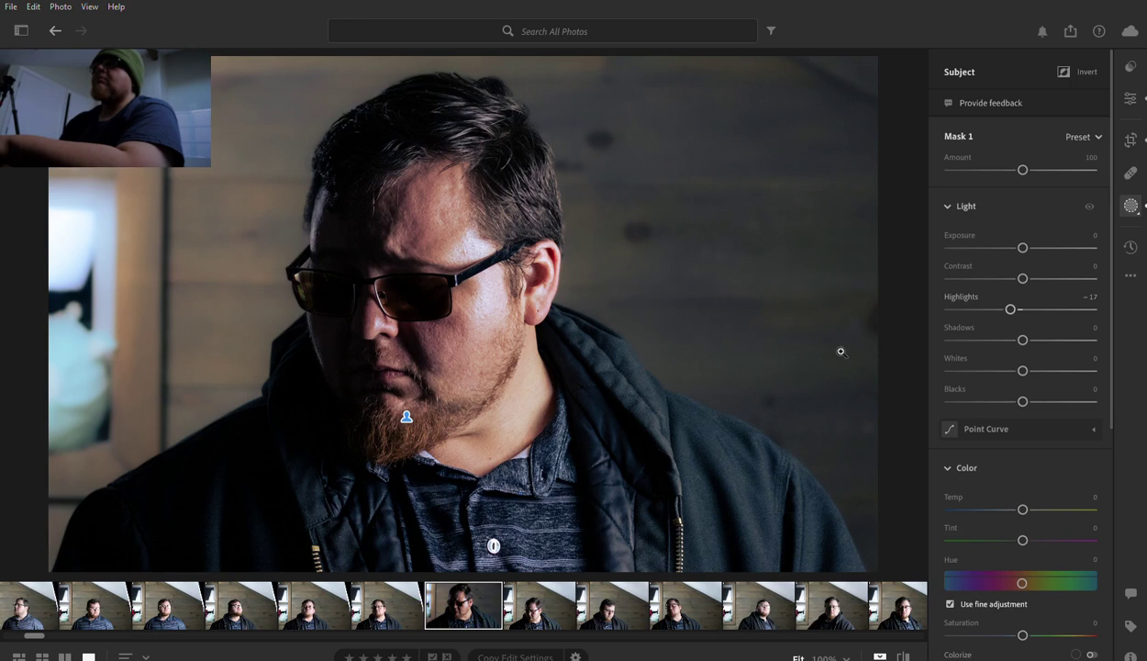
key("backslash")
key("backslash")
key("backslash")
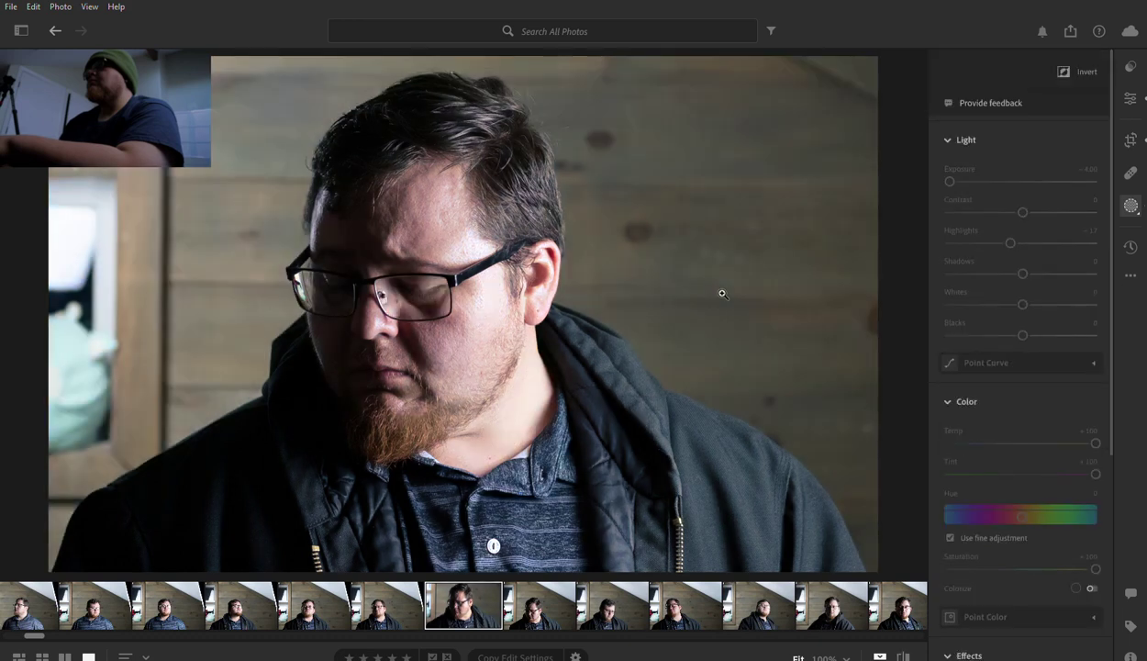
key("backslash")
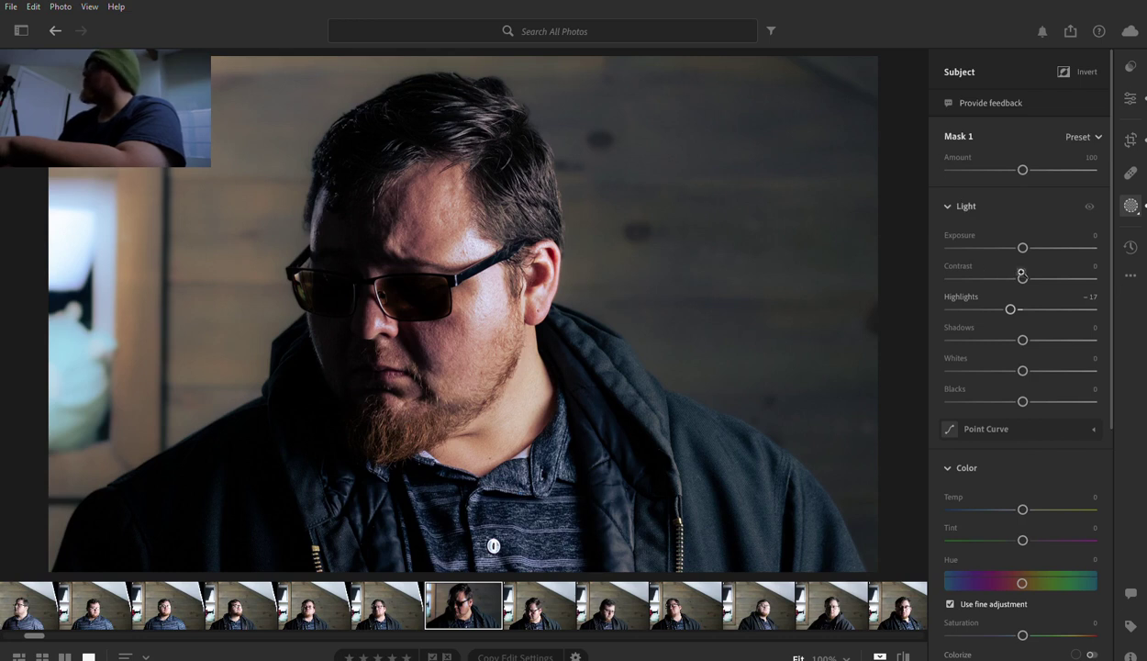
left_click(1131, 96)
Add an edge-darkening vignette of about -35 and compare against the original
scroll(1045, 364, "down", 5)
scroll(1035, 369, "down", 4)
scroll(1035, 369, "down", 2)
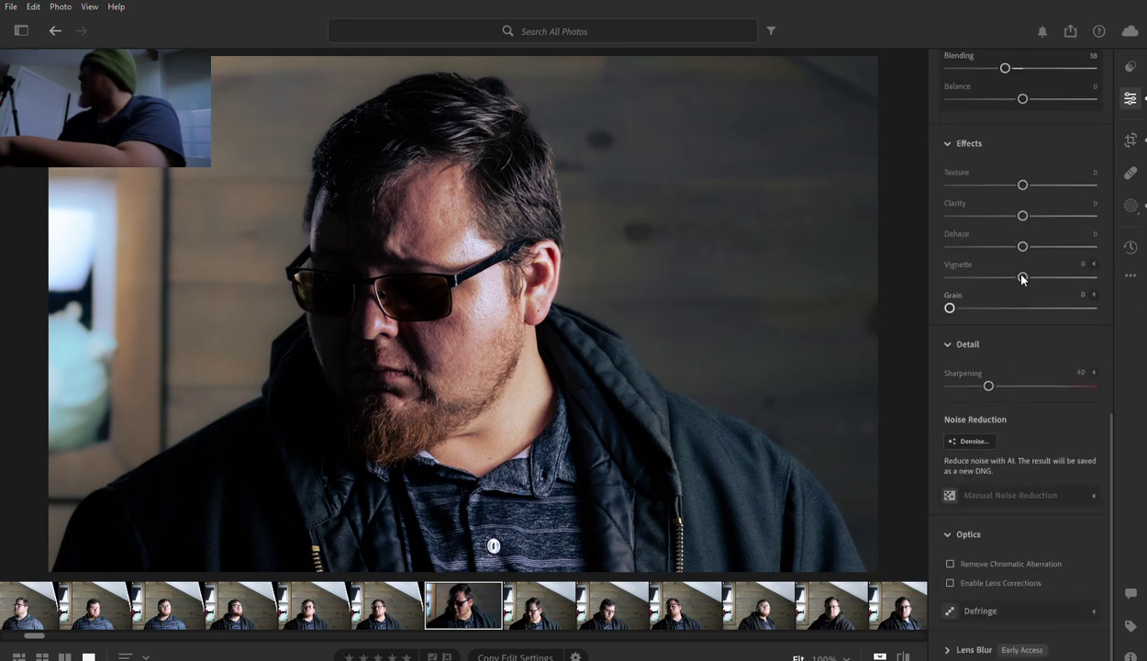
left_click_drag(1021, 276, 1002, 275)
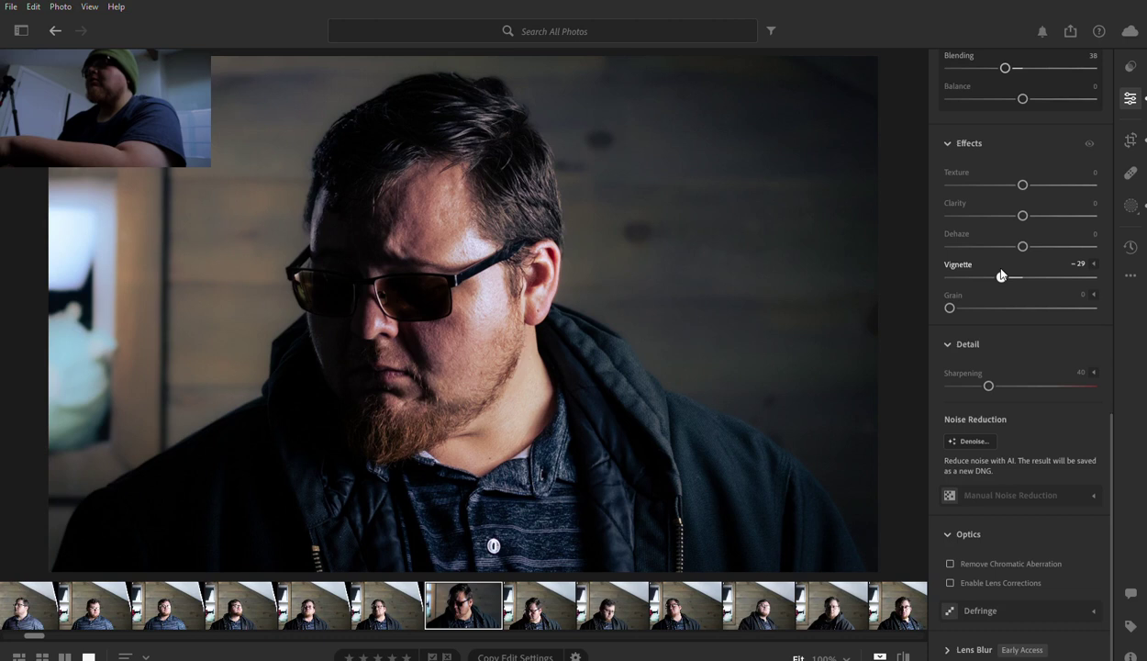
mouse_move(1001, 275)
left_mouse_down()
mouse_move(952, 275)
mouse_move(1008, 276)
mouse_move(998, 277)
left_mouse_up()
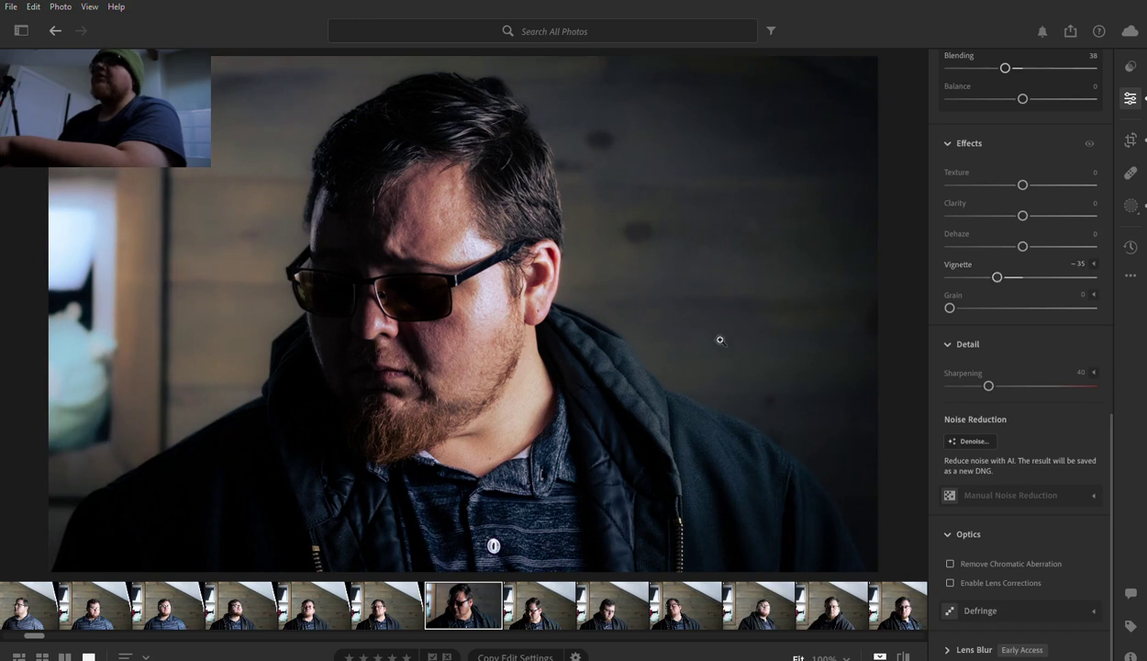
key("backslash")
key("backslash")
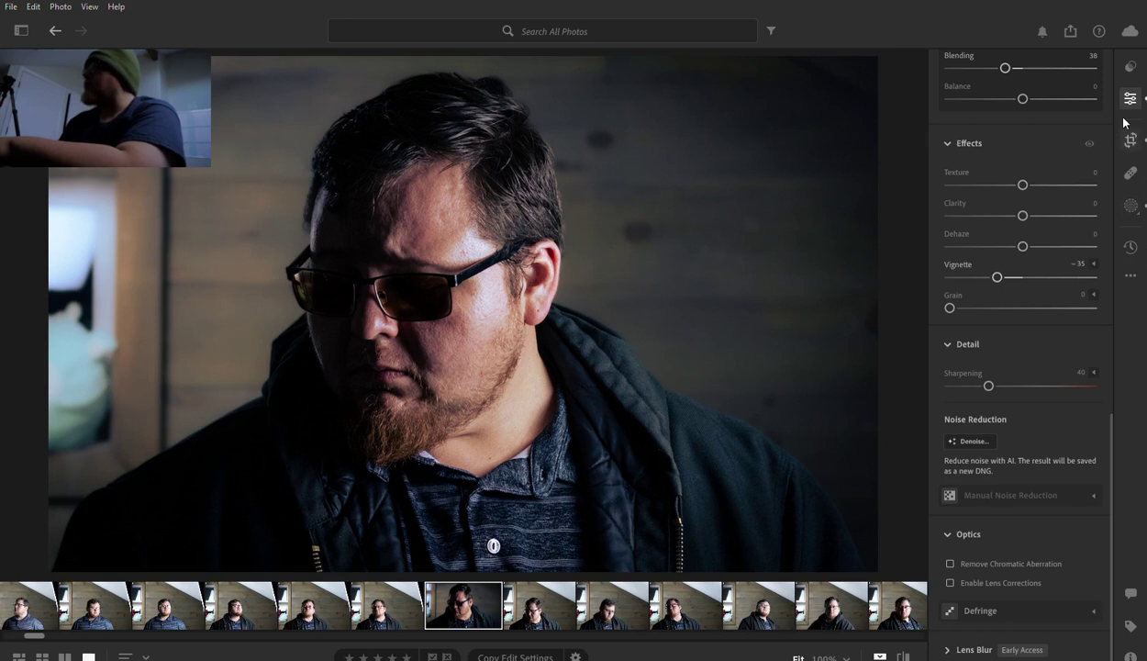
left_click(1131, 205)
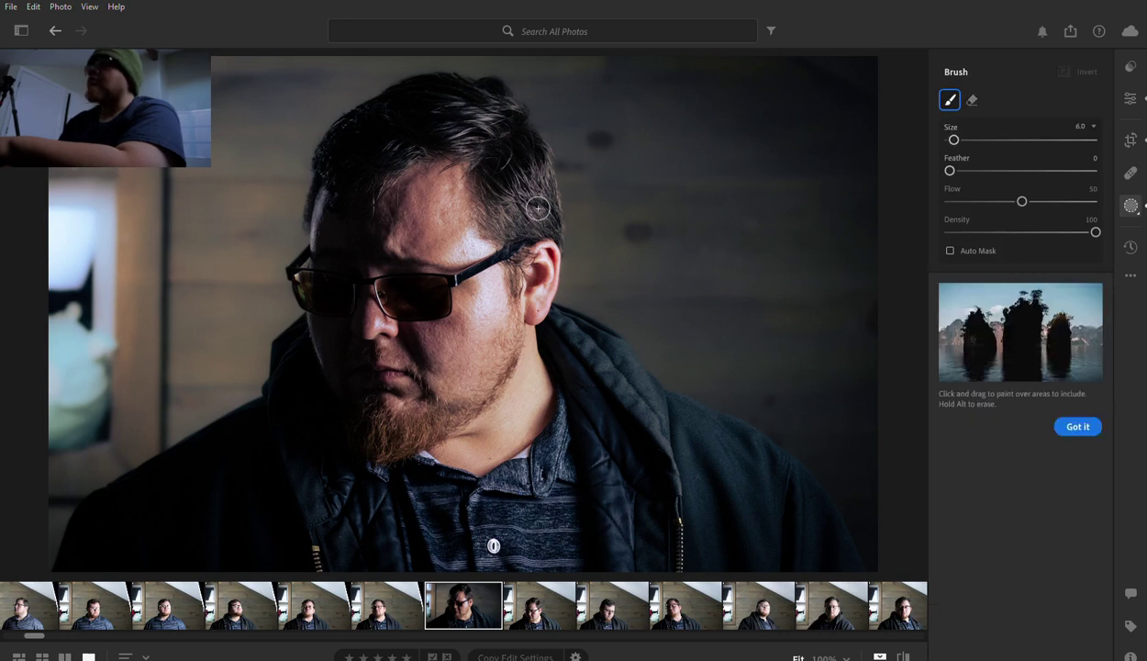
Paint a soft brush mask over the side and top of the man's hair
mouse_move(953, 139)
left_mouse_down()
mouse_move(982, 170)
mouse_move(1098, 167)
left_mouse_up()
key("bracketleft")
key("bracketleft")
key("bracketleft")
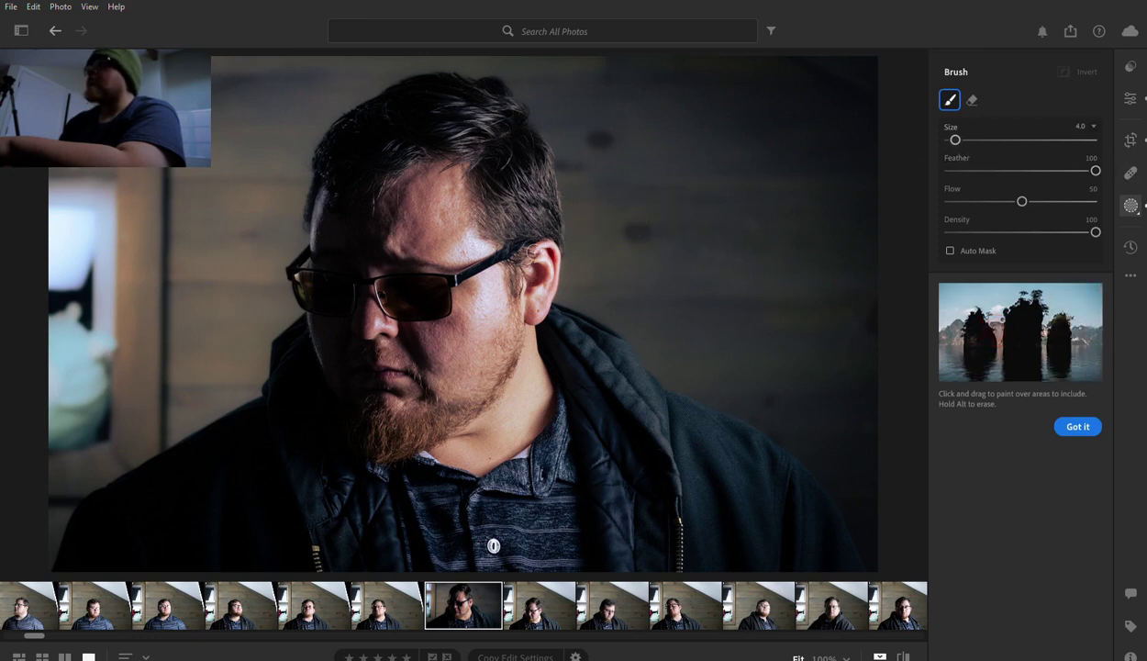
left_click(520, 257)
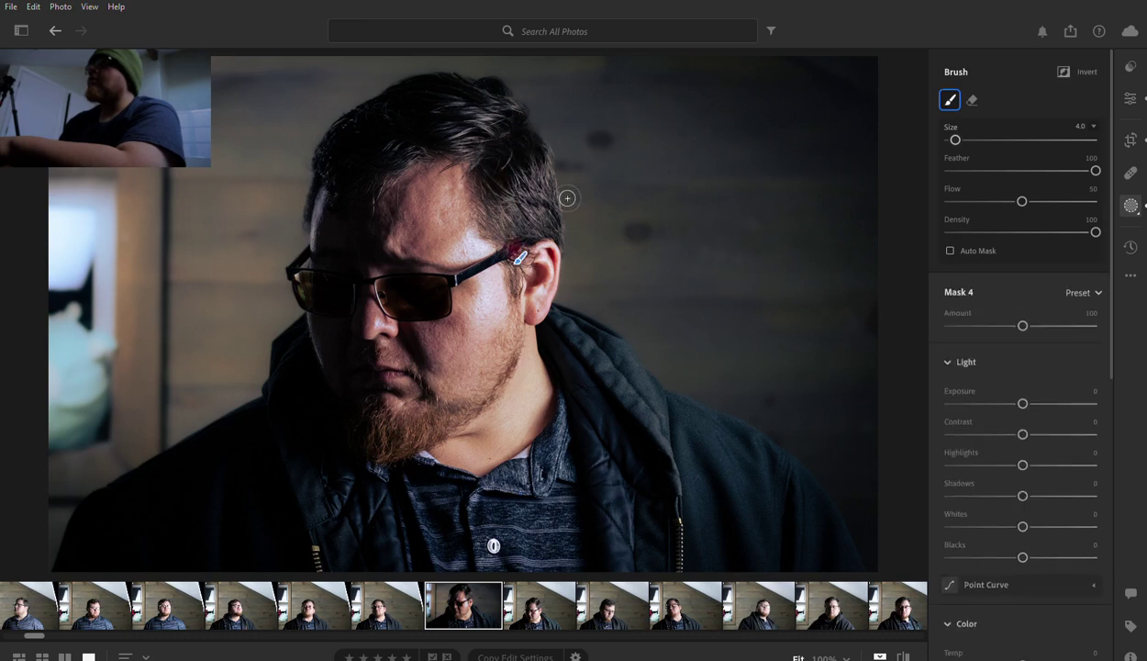
mouse_move(567, 198)
left_mouse_down()
mouse_move(552, 220)
mouse_move(512, 166)
left_mouse_up()
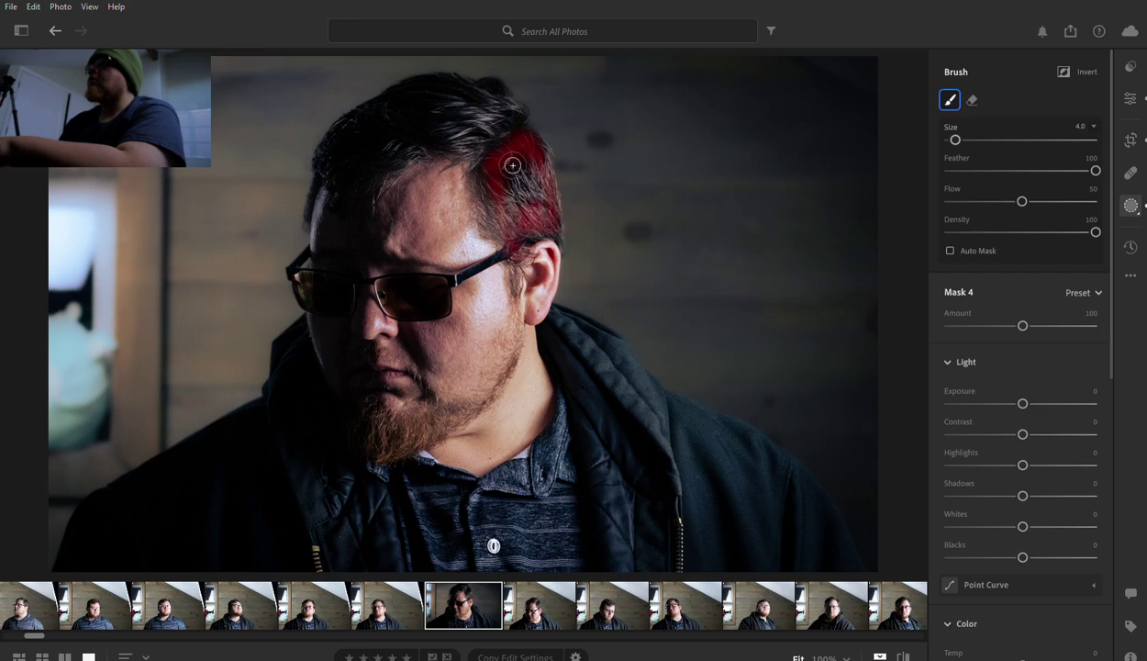
left_click_drag(512, 165, 520, 108)
mouse_move(456, 85)
left_mouse_down()
mouse_move(377, 175)
mouse_move(399, 153)
mouse_move(495, 159)
mouse_move(380, 140)
mouse_move(441, 99)
mouse_move(497, 134)
left_mouse_up()
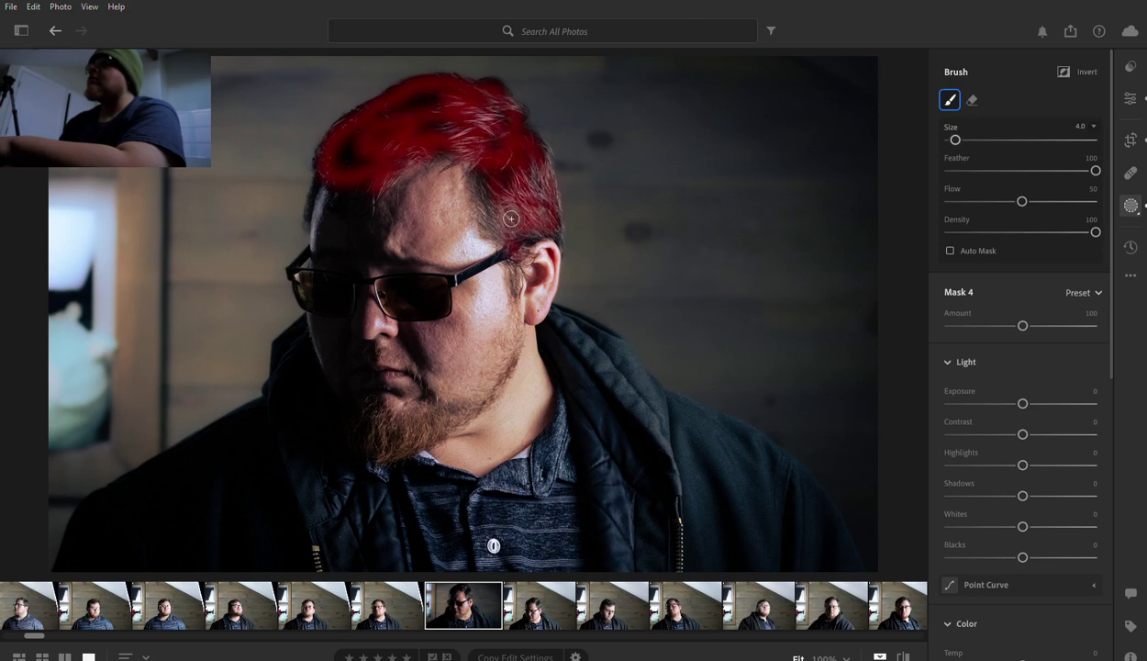
Resize the brush and paint over the unmasked gaps in the hair
key("bracketleft")
key("bracketleft")
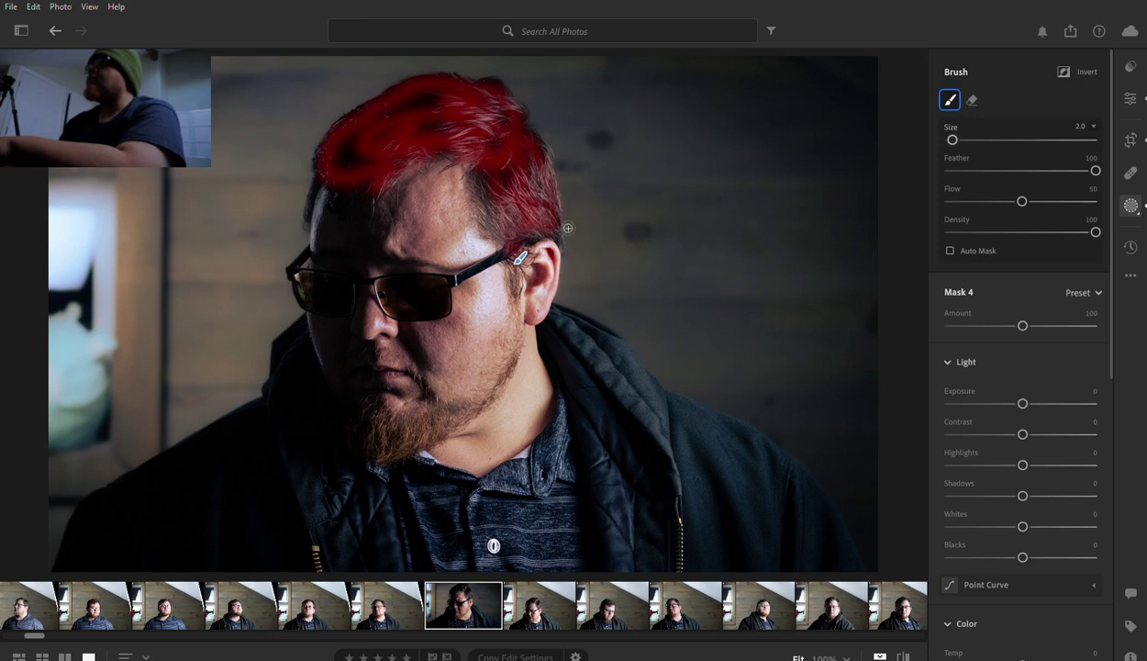
key("bracketleft")
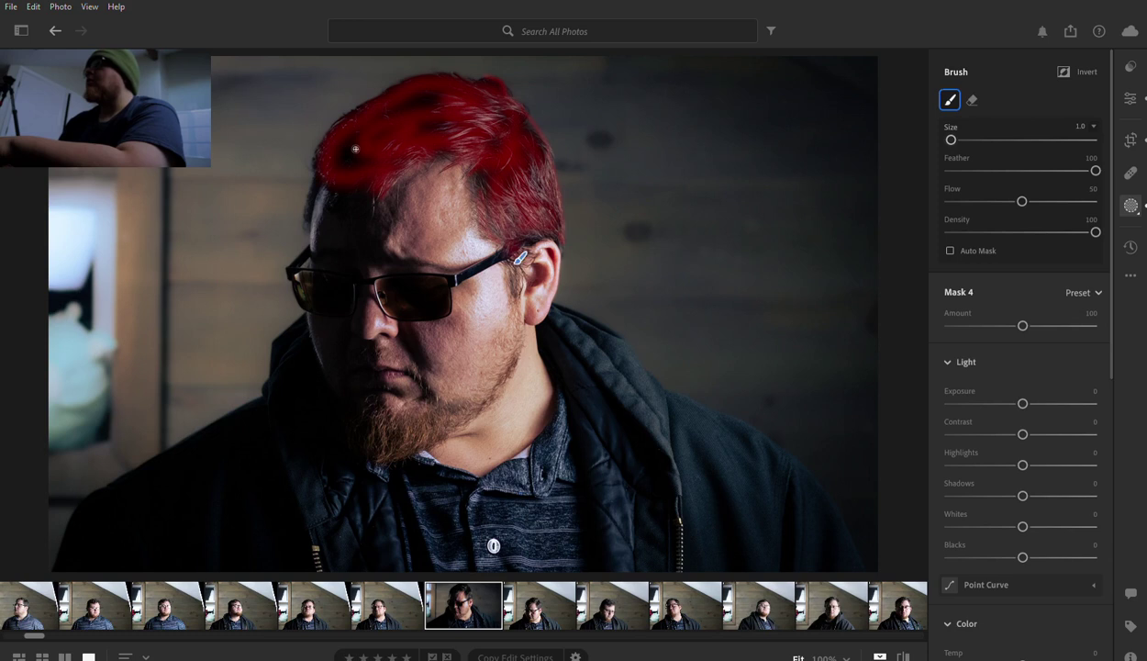
key("bracketright")
key("bracketright")
key("bracketright")
mouse_move(371, 164)
left_mouse_down()
mouse_move(409, 116)
mouse_move(460, 110)
mouse_move(494, 133)
left_mouse_up()
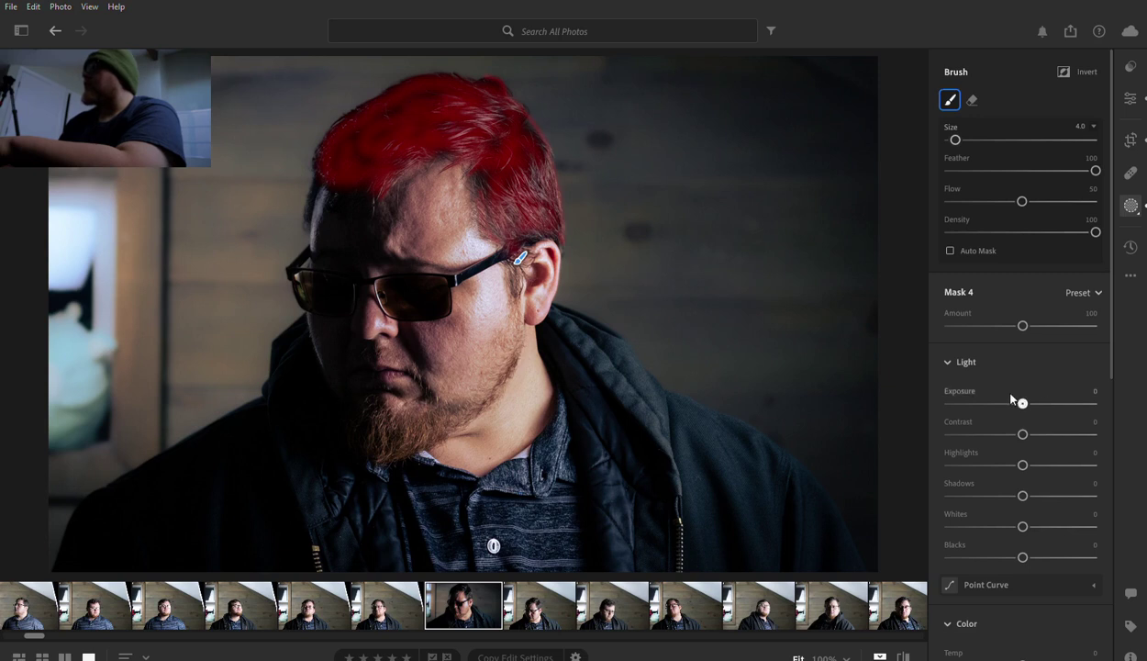
Raise the hair mask's exposure to about +1.16
left_click_drag(1034, 401, 1062, 401)
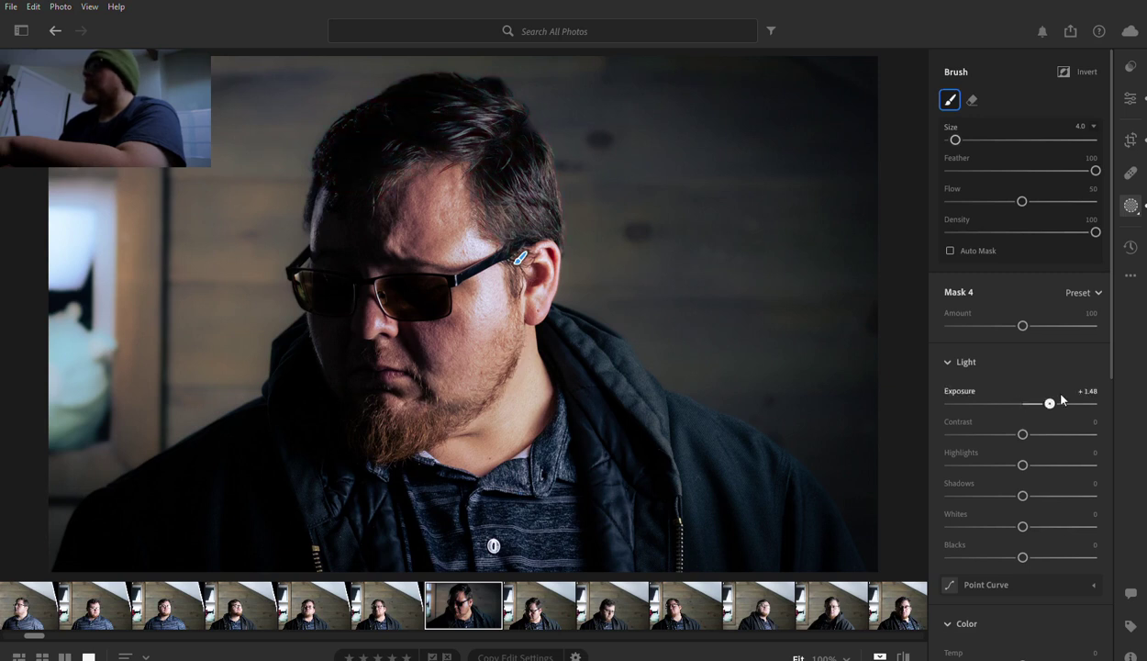
left_click(1062, 401)
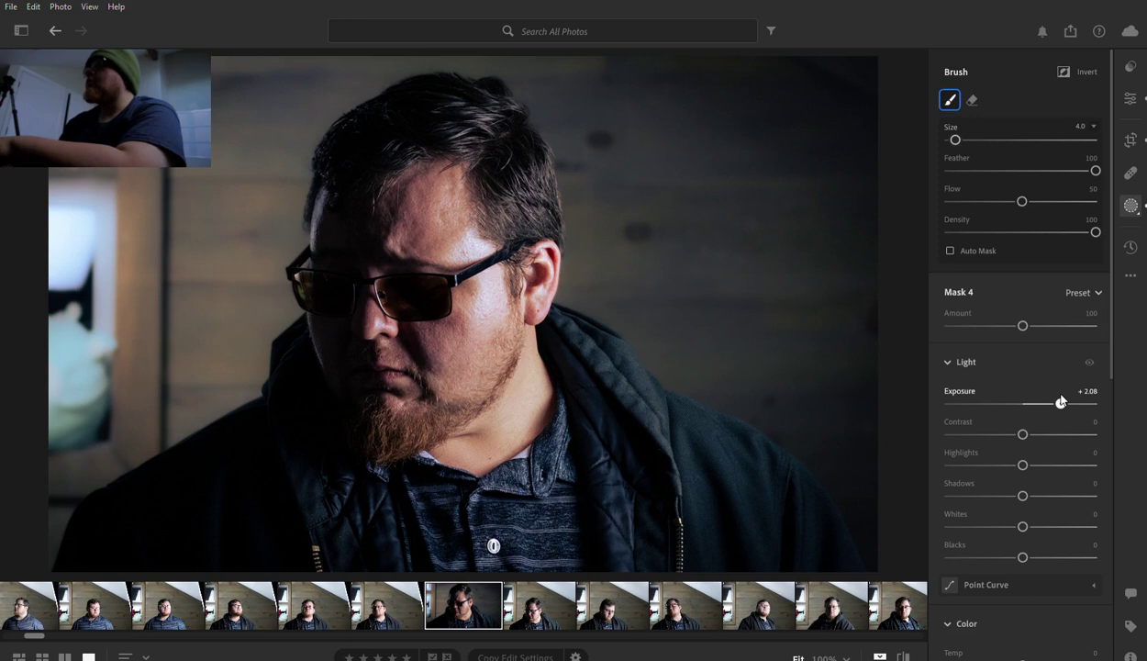
left_click_drag(1079, 396, 1092, 400)
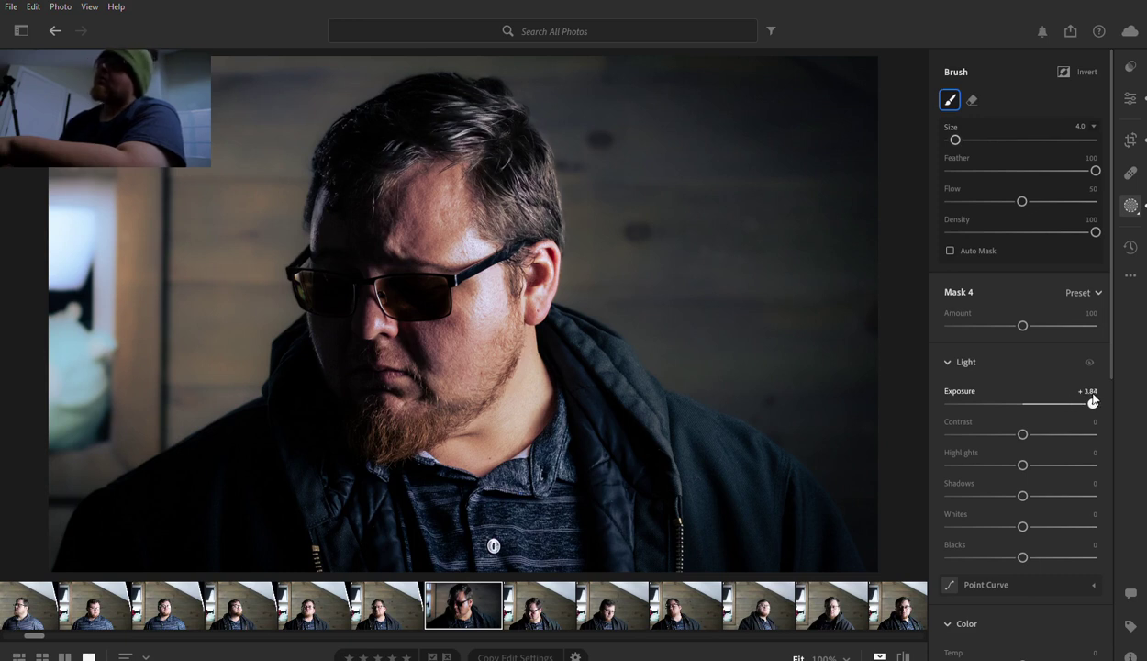
left_click_drag(1092, 401, 1044, 404)
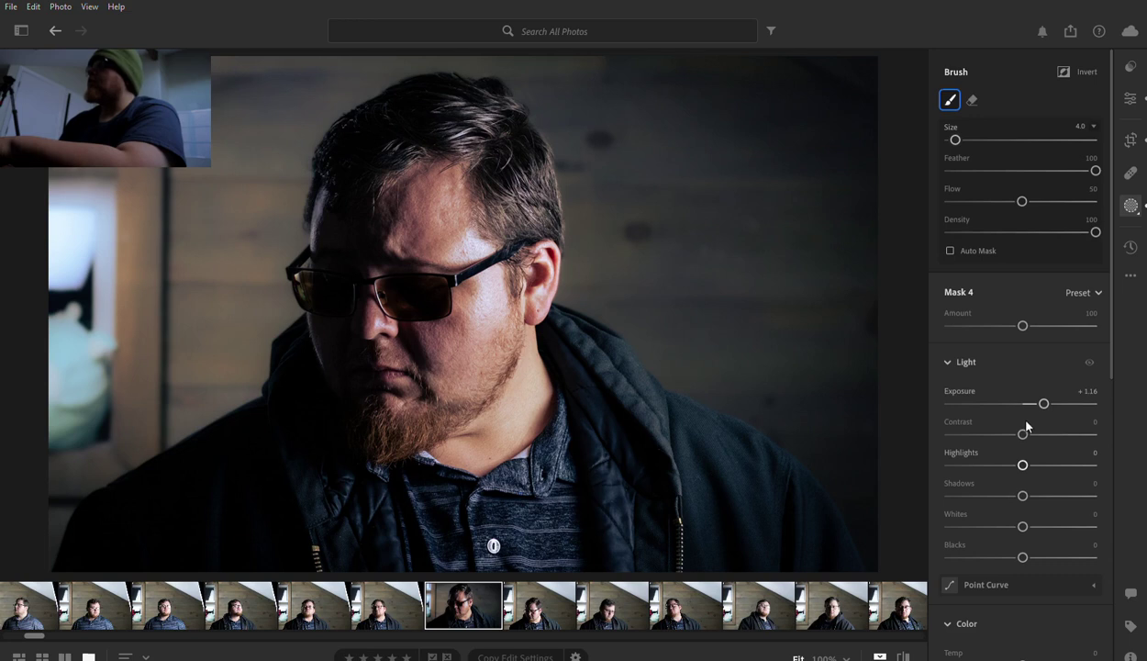
Set the hair mask's contrast to +100 and highlights to +50, then compare
left_click(1096, 427)
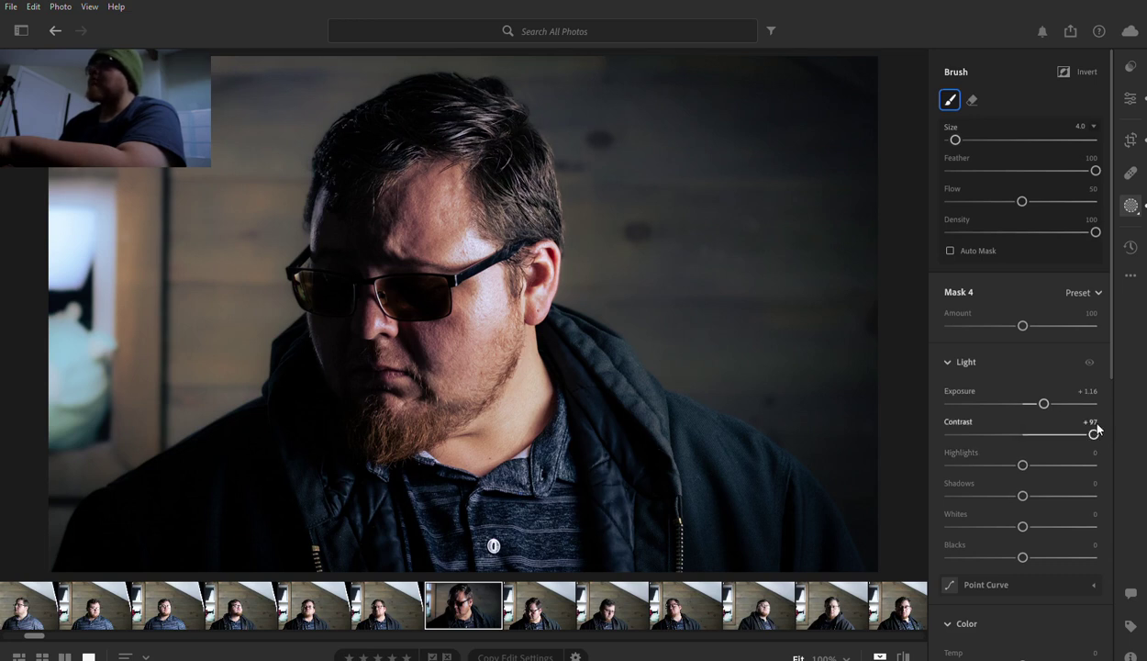
double_click(957, 417)
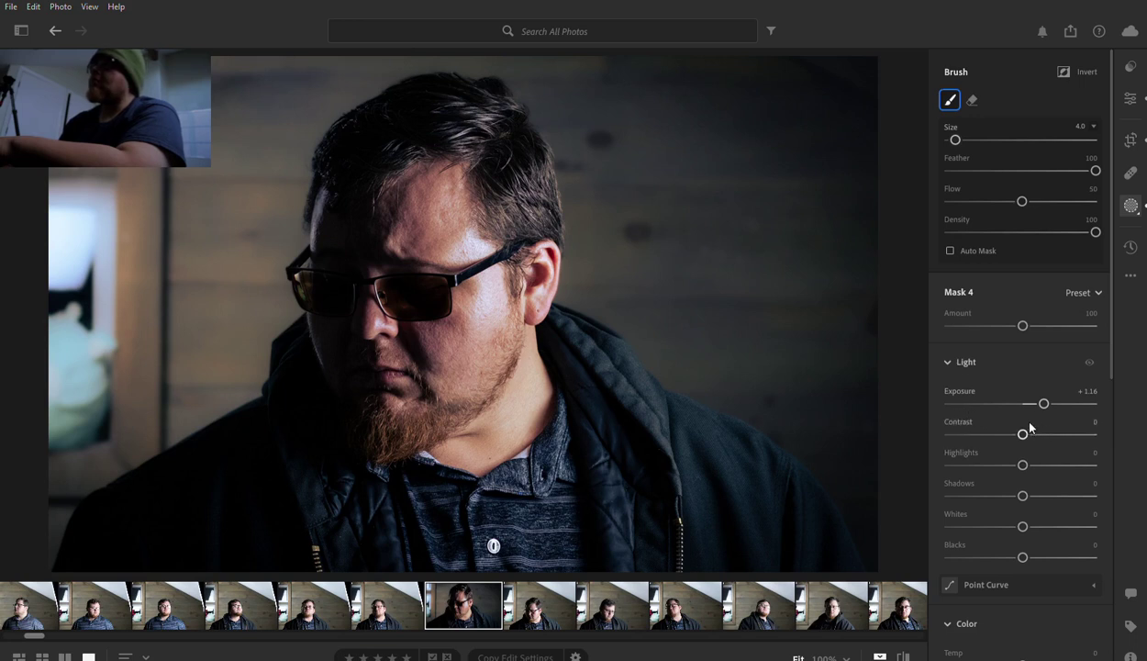
left_click_drag(1023, 431, 1090, 424)
left_click_drag(1024, 464, 1060, 463)
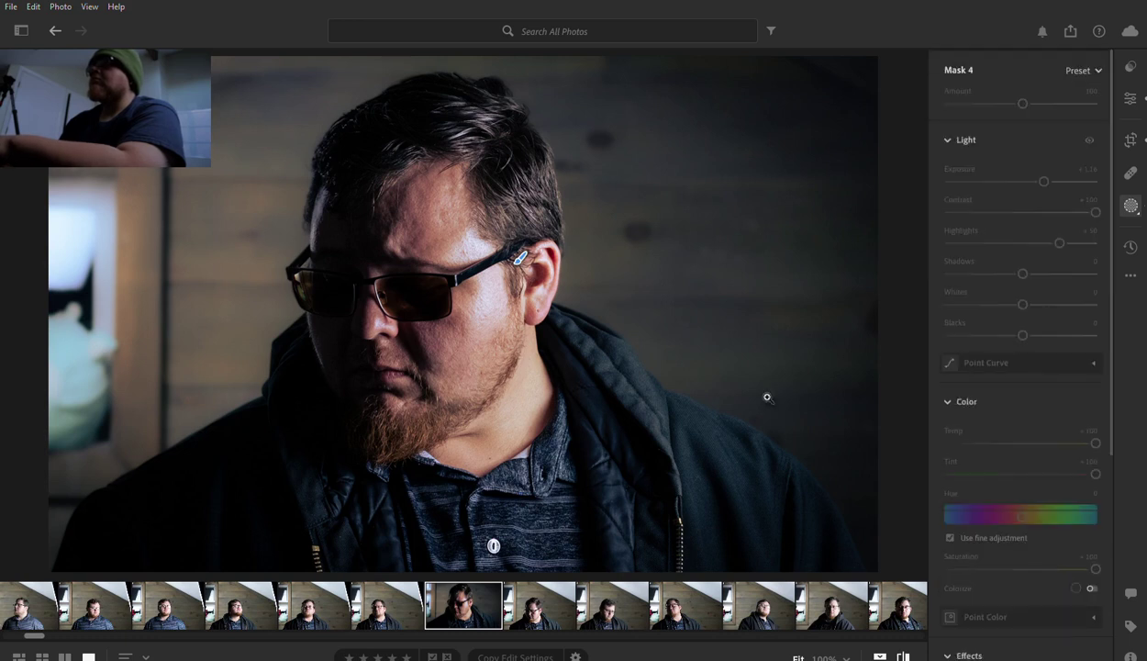
key("backslash")
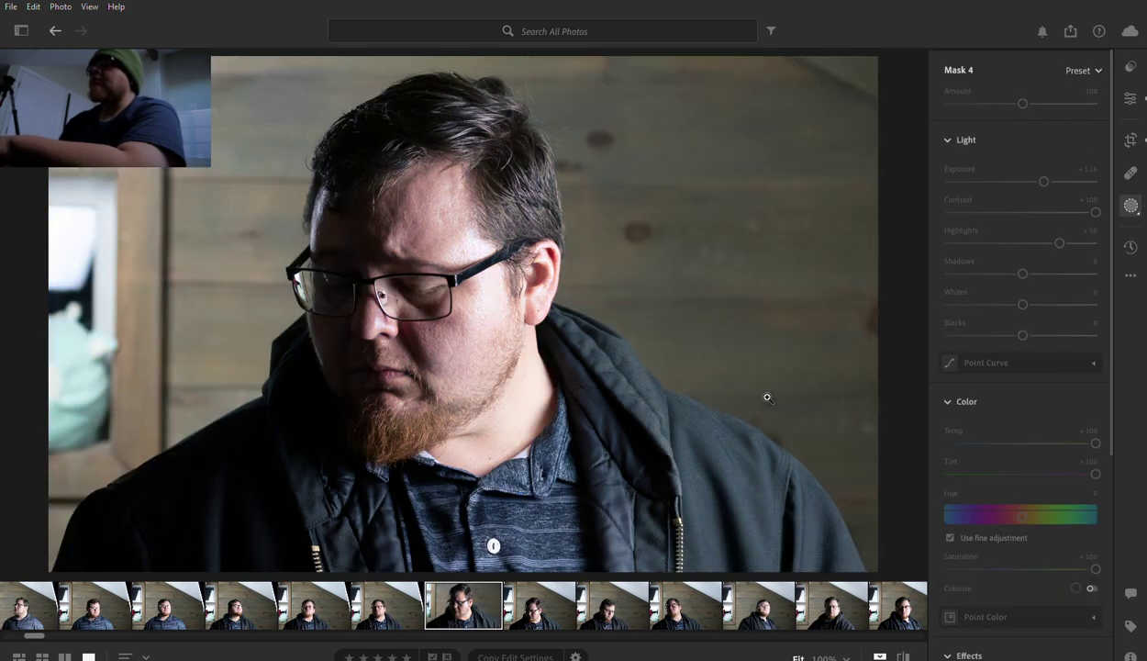
Push the hair mask's Clarity slider to +100
key("backslash")
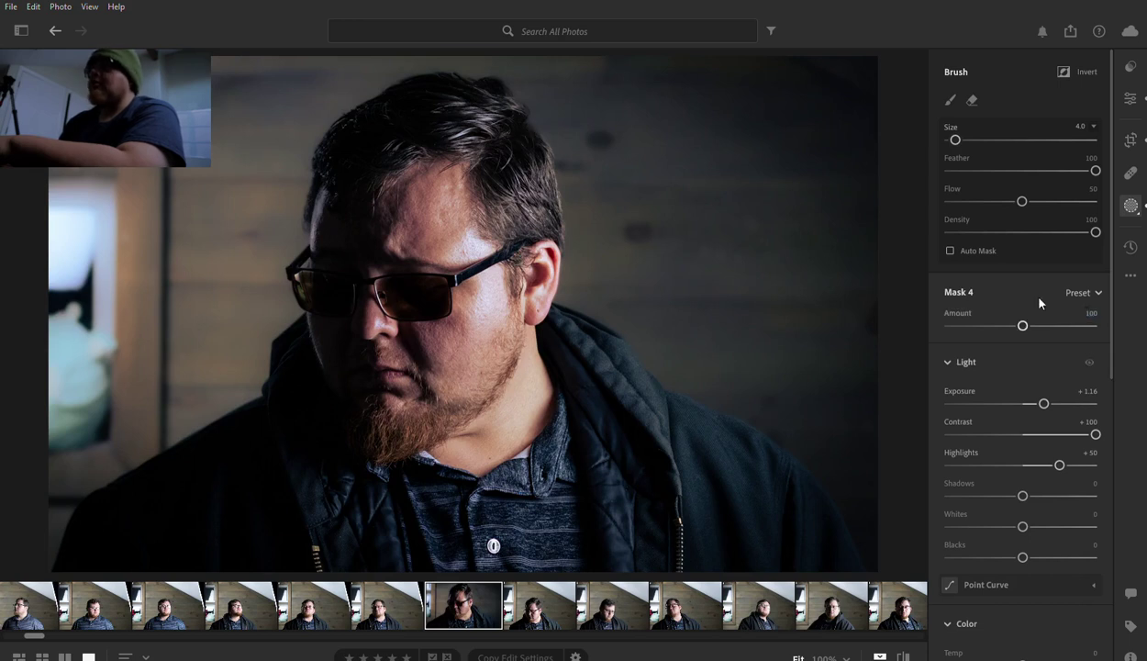
scroll(1026, 470, "down", 3)
scroll(1026, 470, "down", 3)
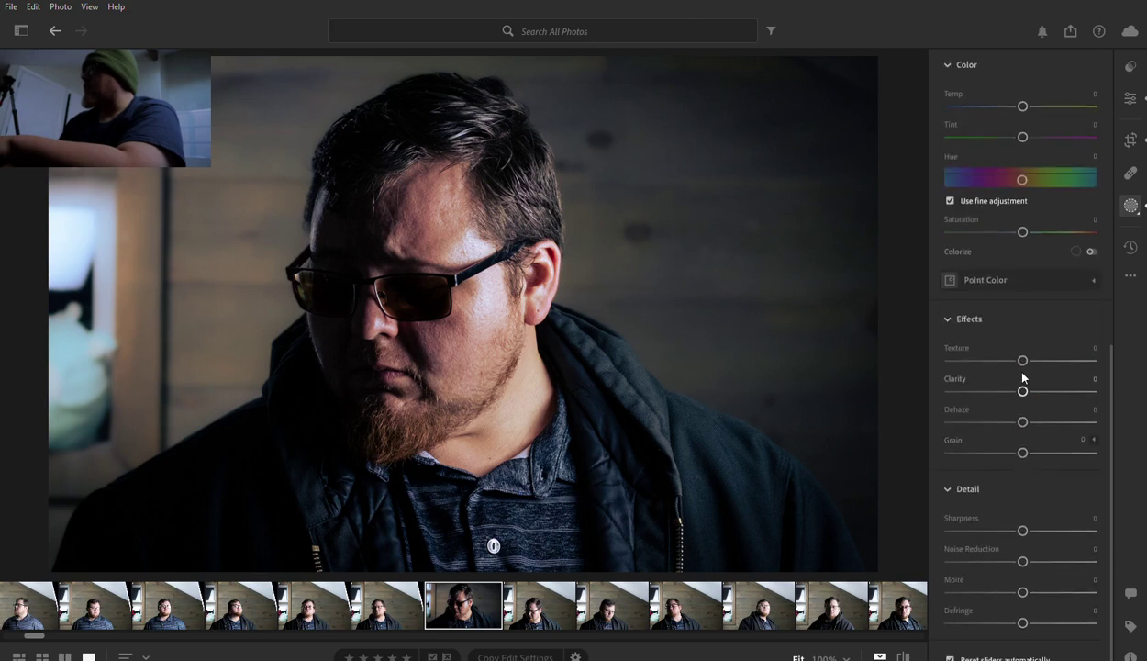
scroll(1024, 377, "up", 3)
scroll(1021, 402, "up", 2)
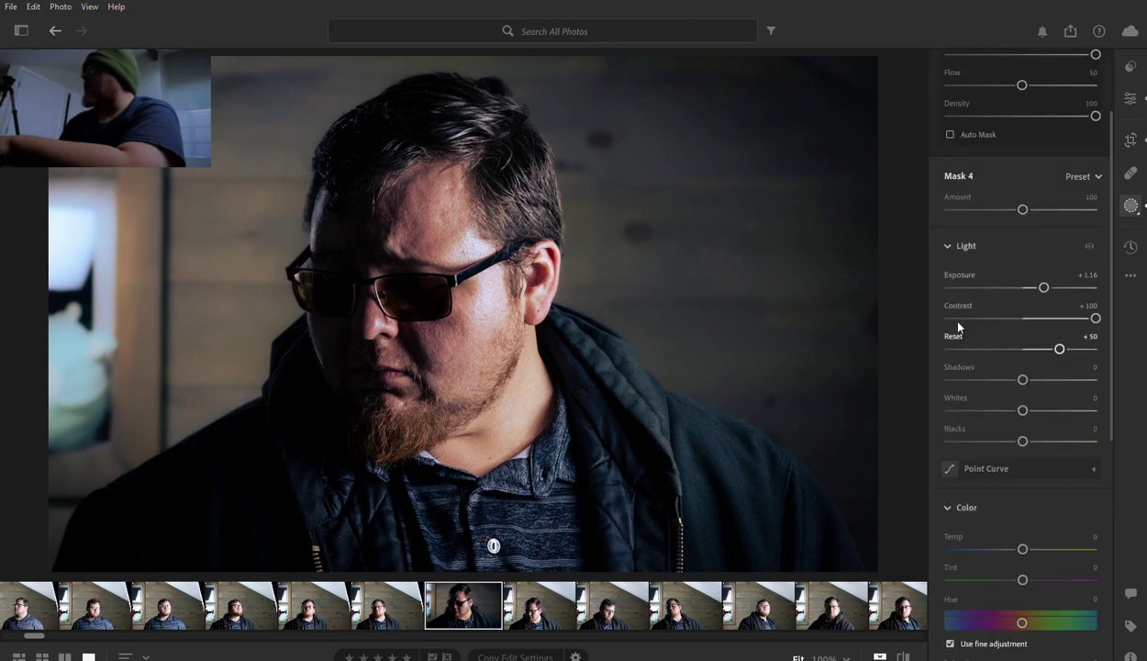
scroll(1042, 440, "down", 1)
scroll(1043, 440, "down", 4)
scroll(1044, 441, "down", 1)
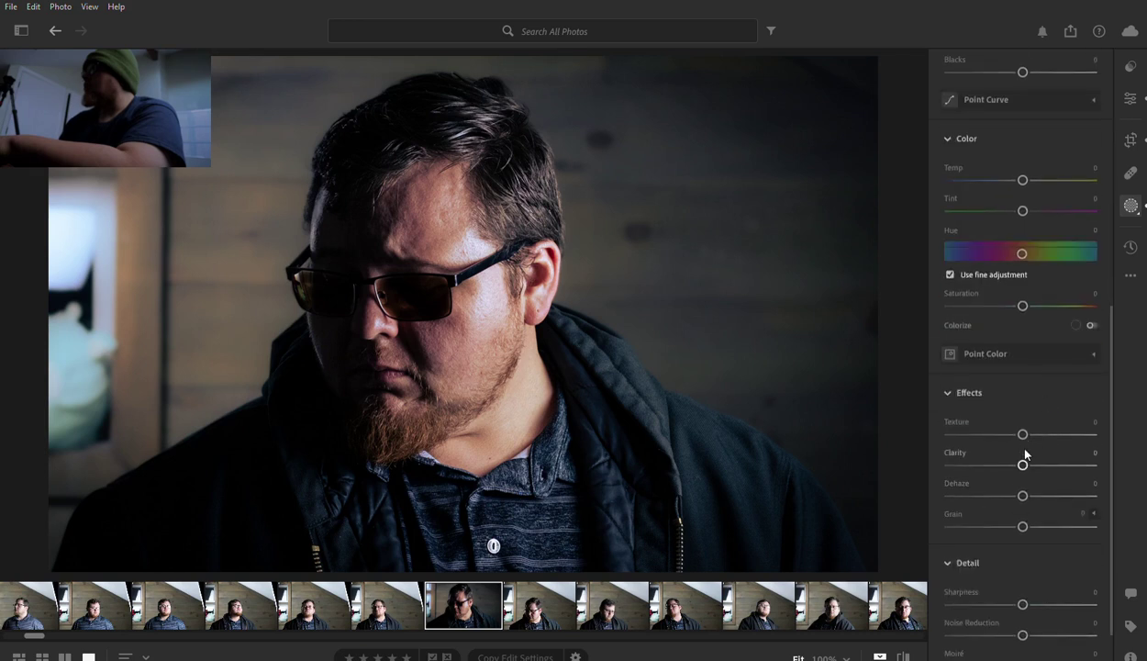
left_click_drag(1022, 465, 1101, 454)
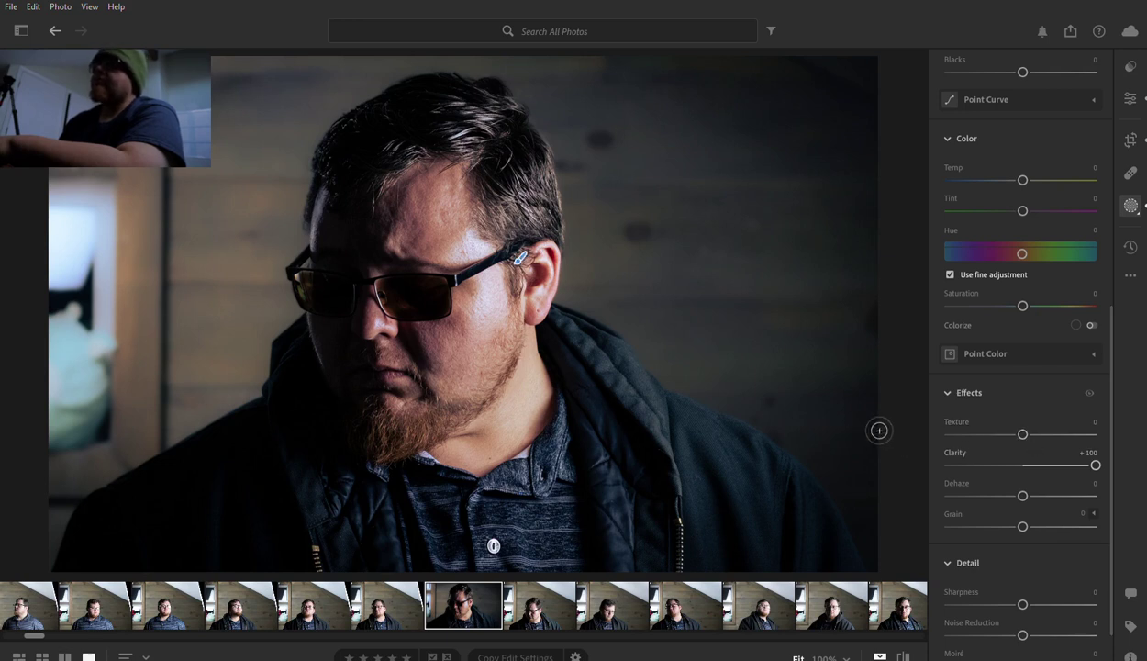
Toggle between the edited and original photo to judge the clarity boost
key("backslash")
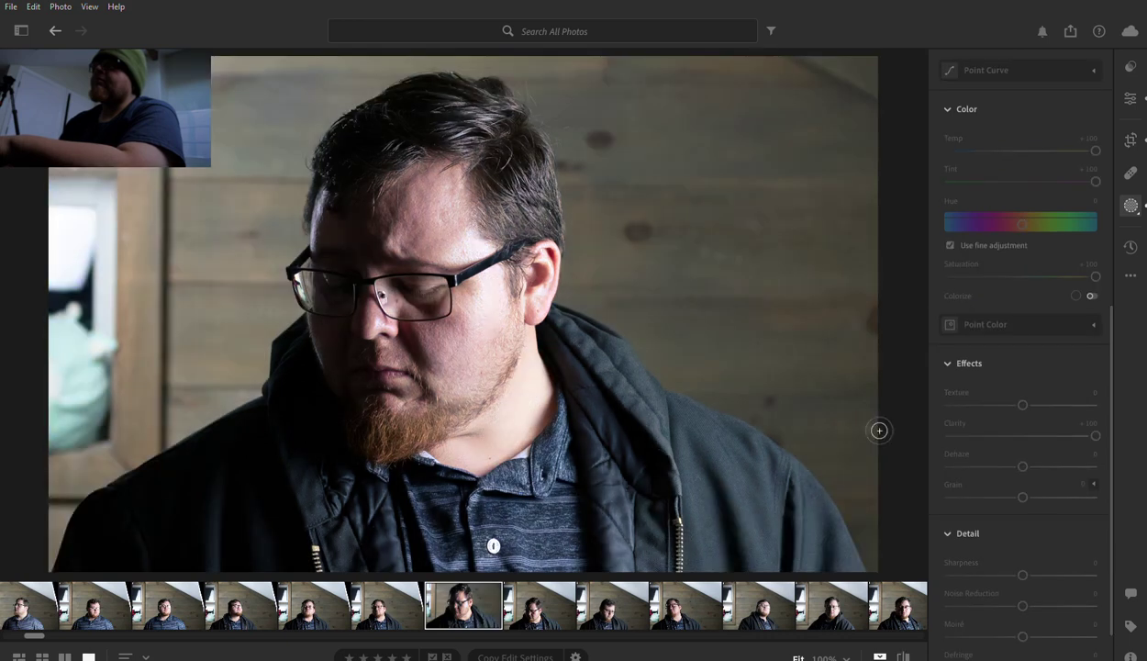
key("backslash")
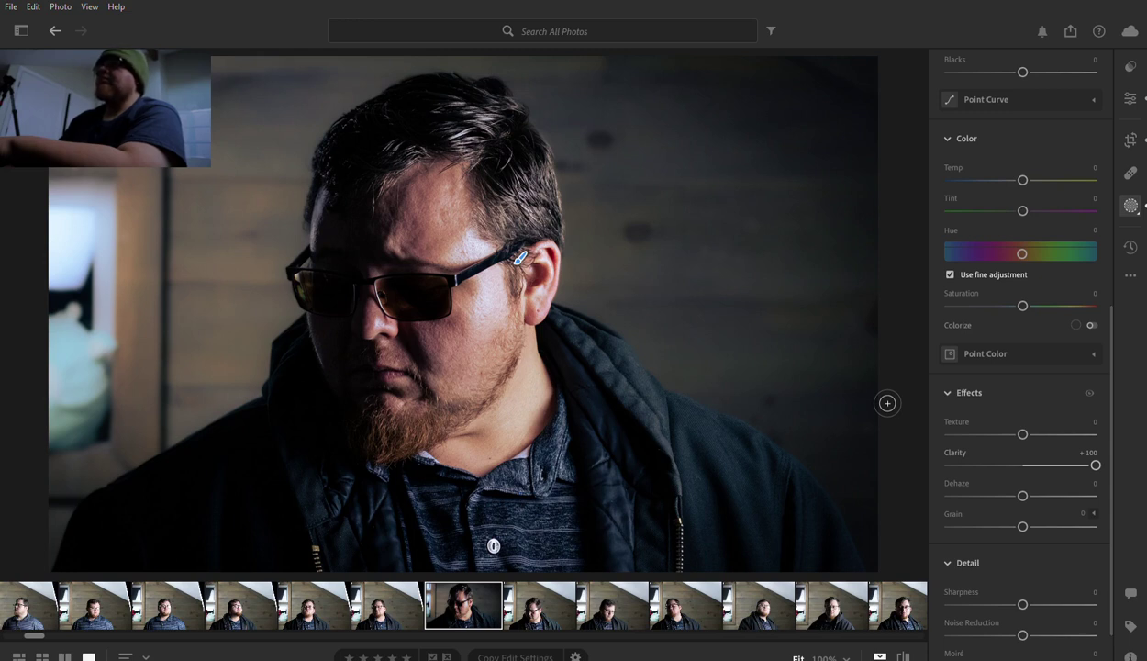
key("backslash")
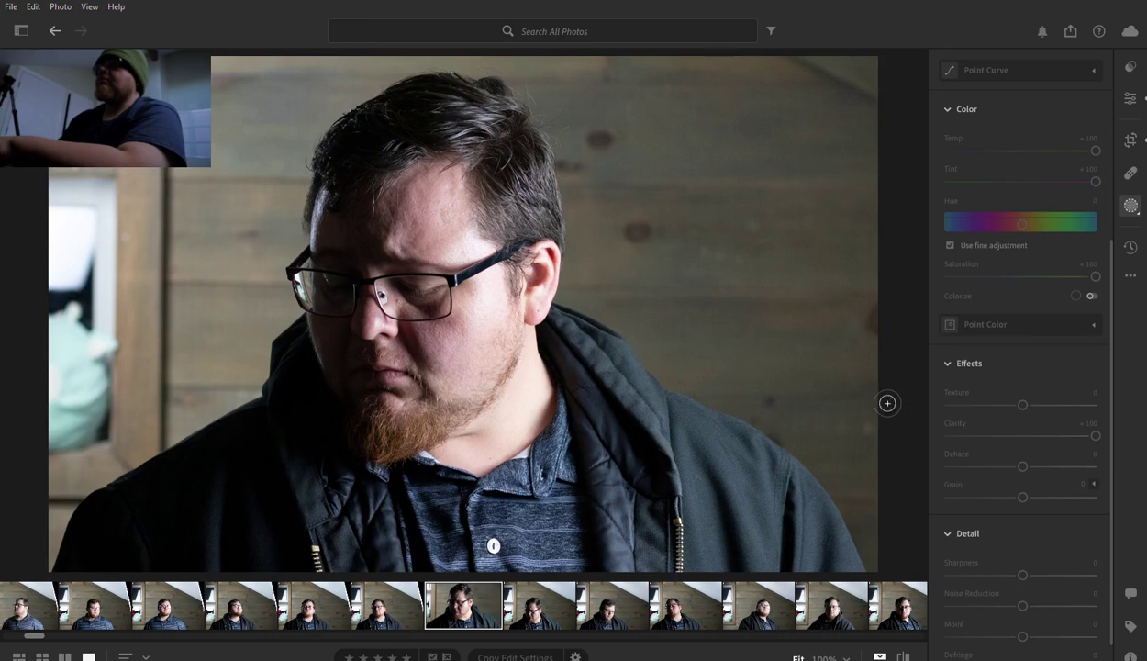
key("backslash")
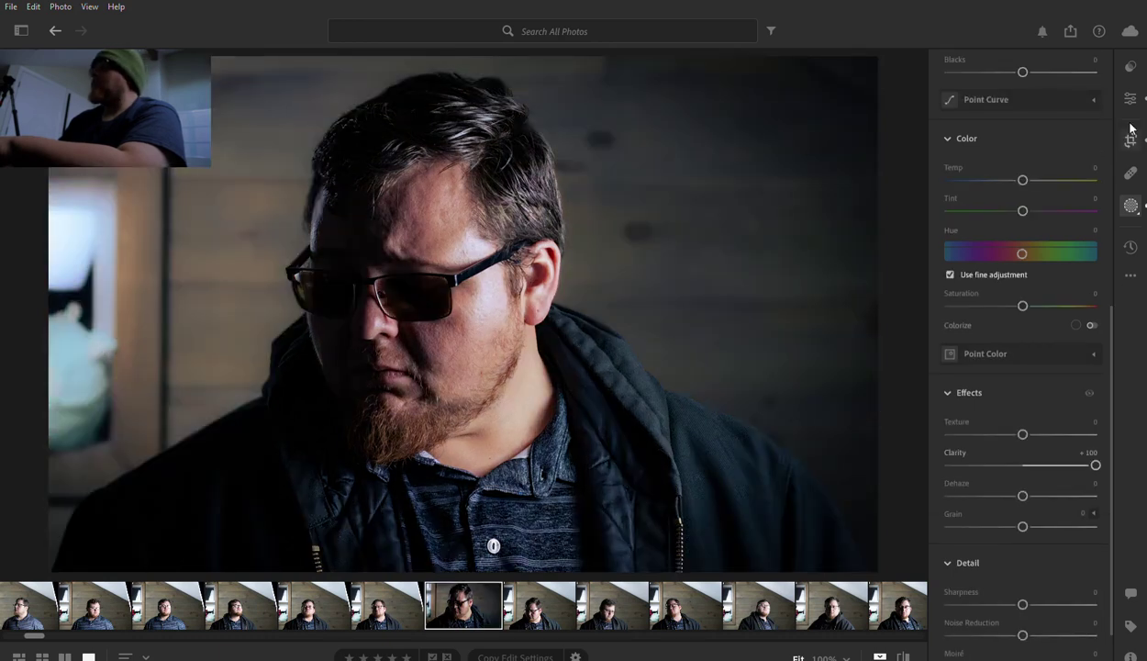
scroll(1101, 137, "down", 2)
Re-crop the portrait by trimming its left edge inward and apply the crop
key("c")
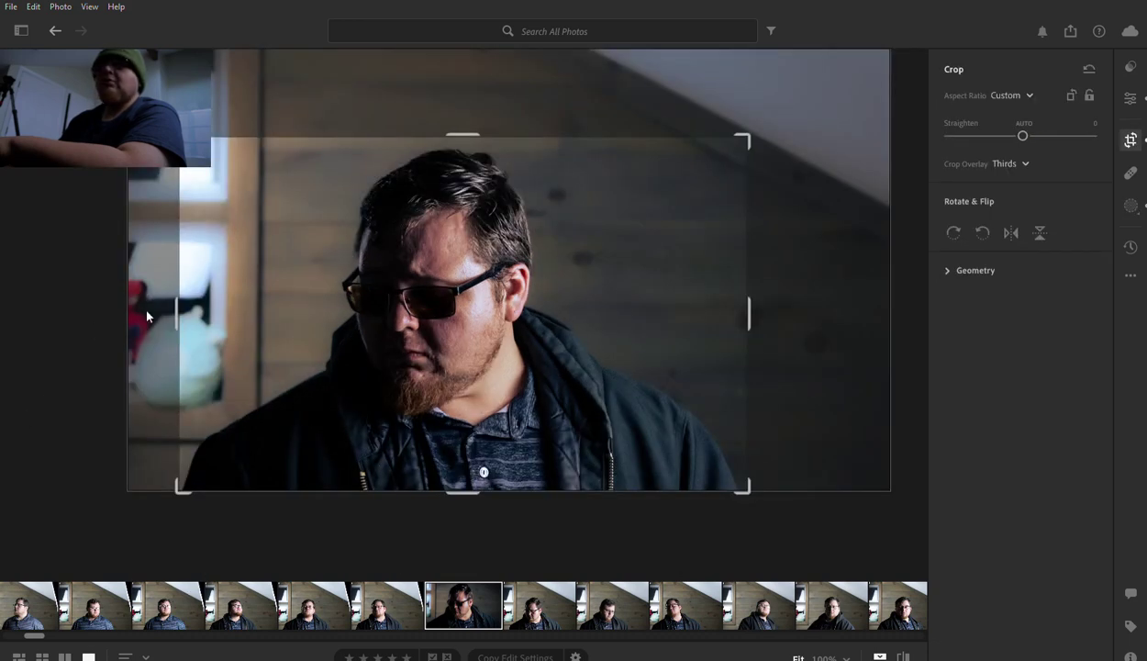
mouse_move(182, 301)
left_mouse_down()
mouse_move(226, 305)
mouse_move(206, 309)
left_mouse_up()
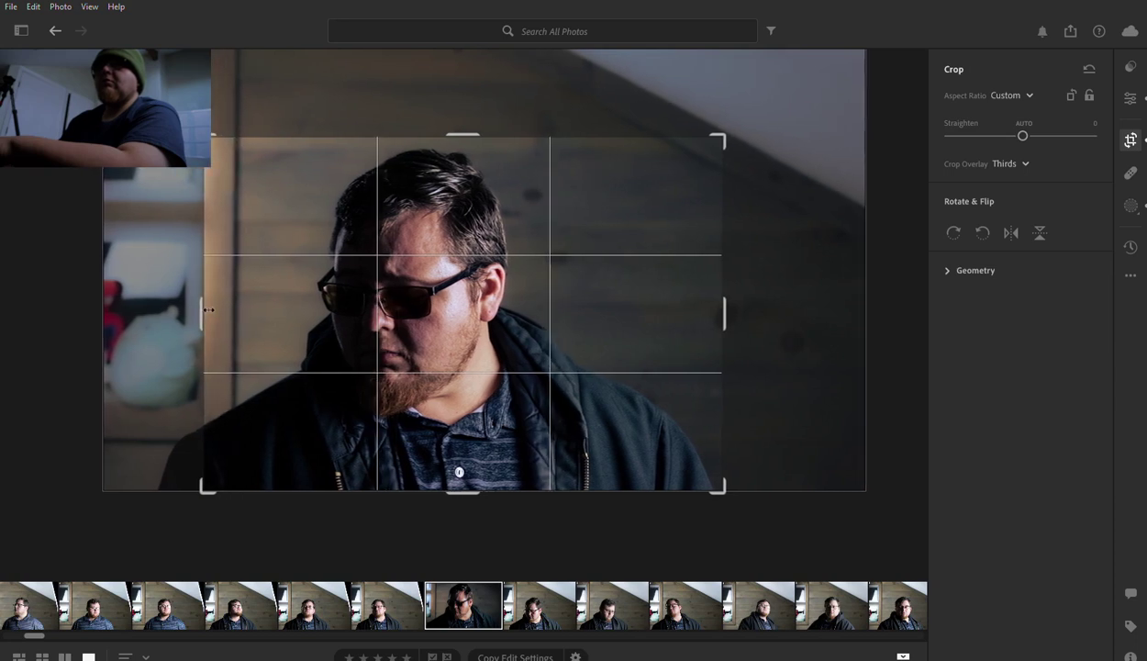
left_click(1132, 98)
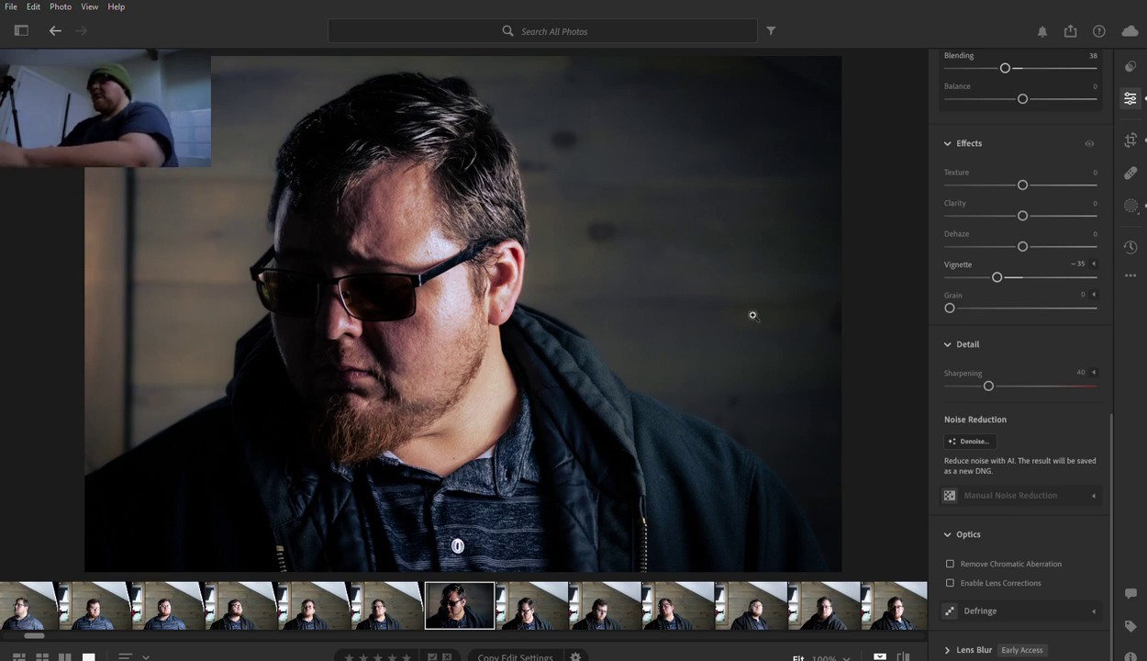
key("backslash")
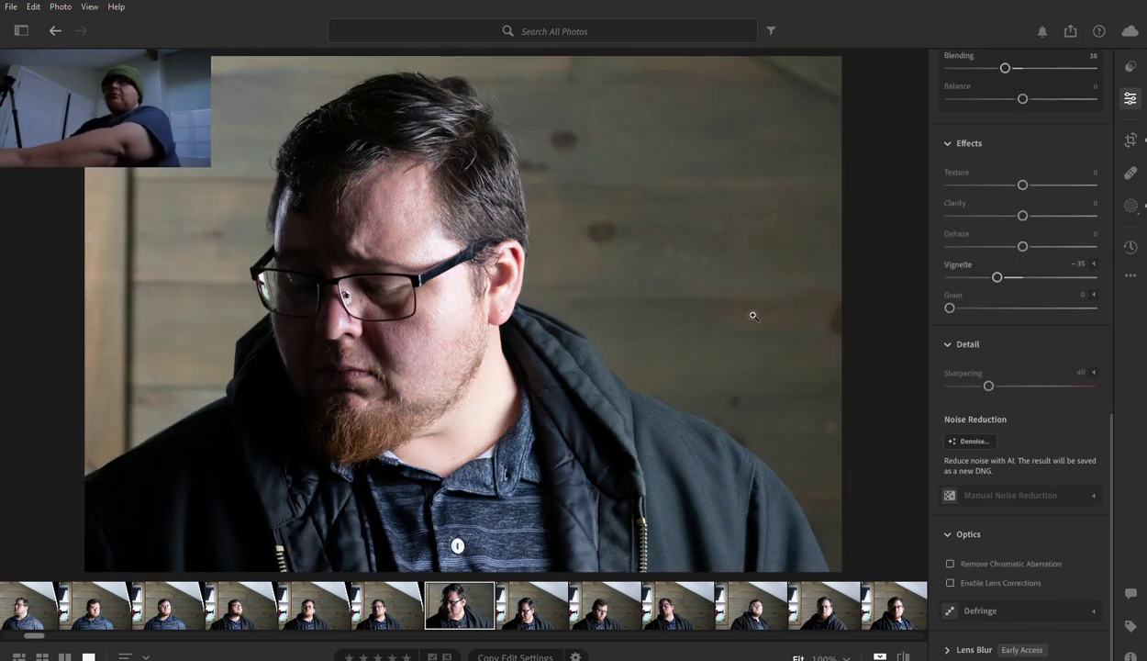
key("backslash")
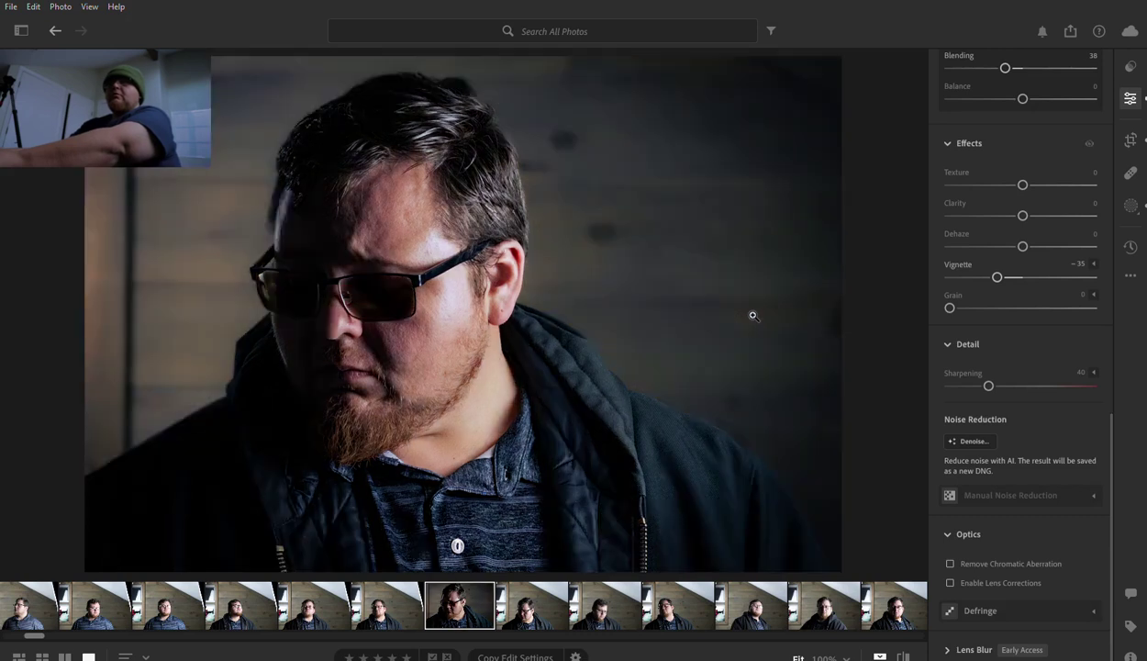